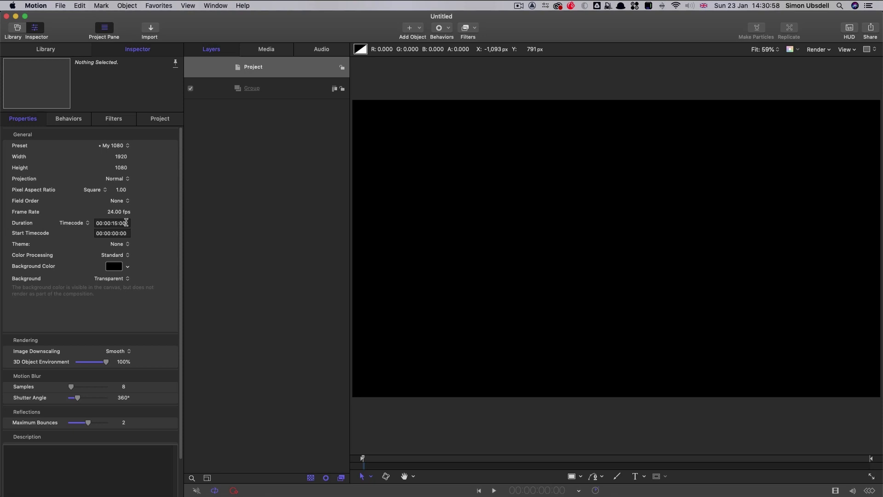
# Import Cement.jpg into the empty group.
pyautogui.click(276, 93)
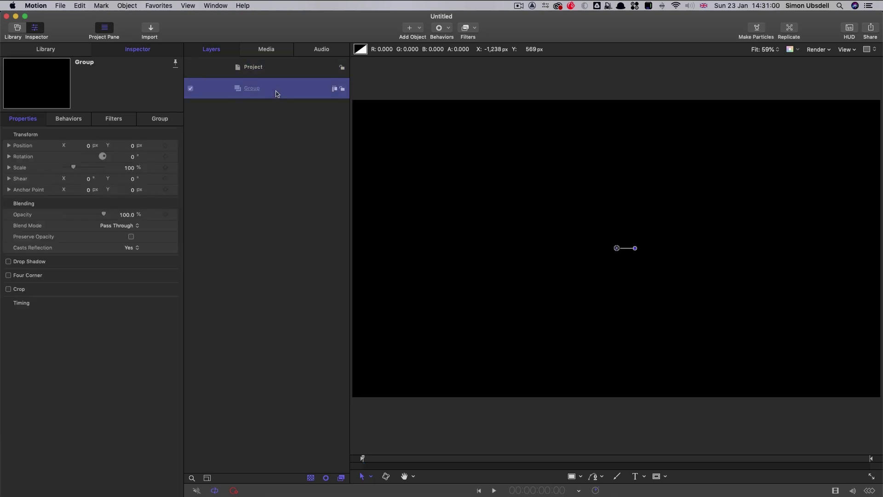
pyautogui.click(149, 29)
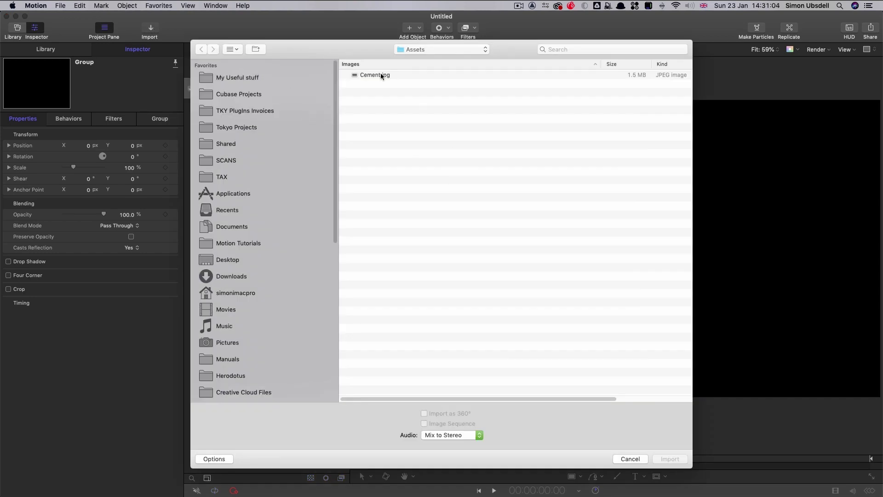
pyautogui.click(380, 75)
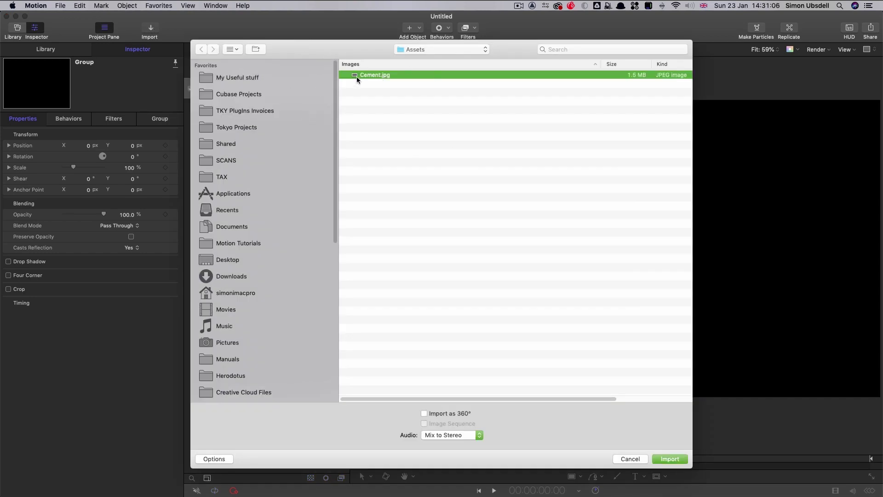
pyautogui.click(682, 459)
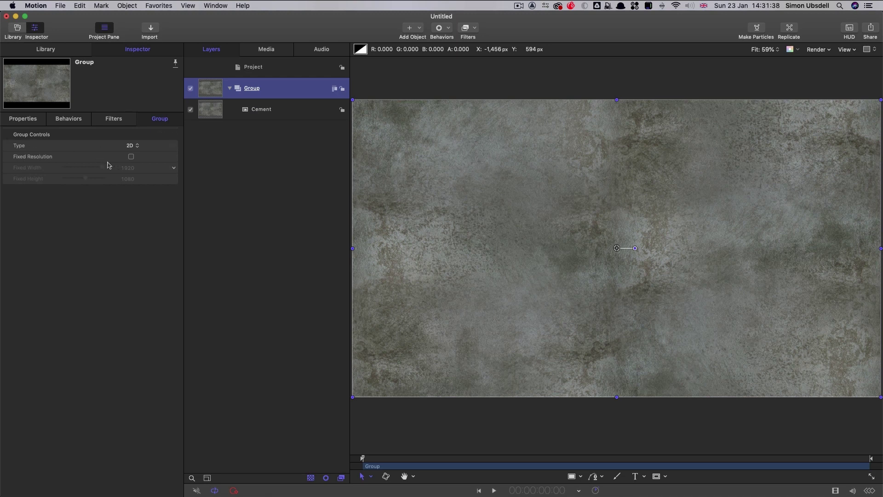
# Give the group holding the cement image a fixed resolution of 8000 by 8000.
pyautogui.click(131, 156)
pyautogui.click(128, 168)
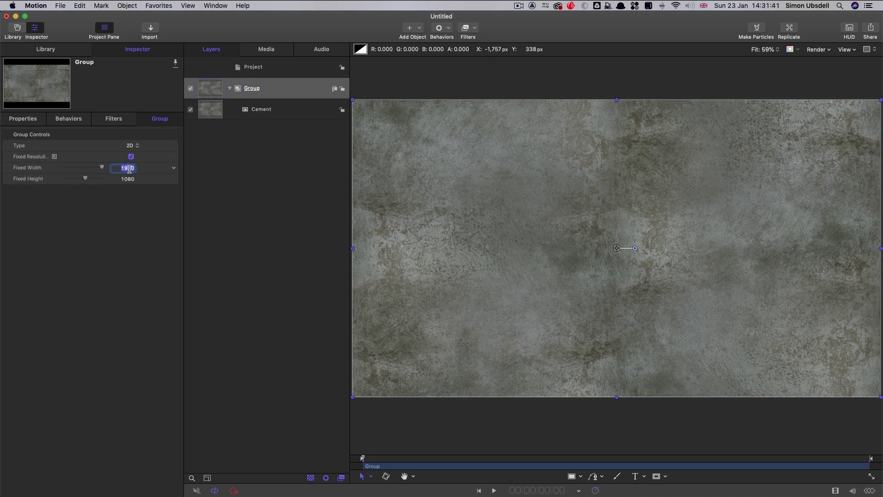
pyautogui.write('8000')
pyautogui.press('Tab')
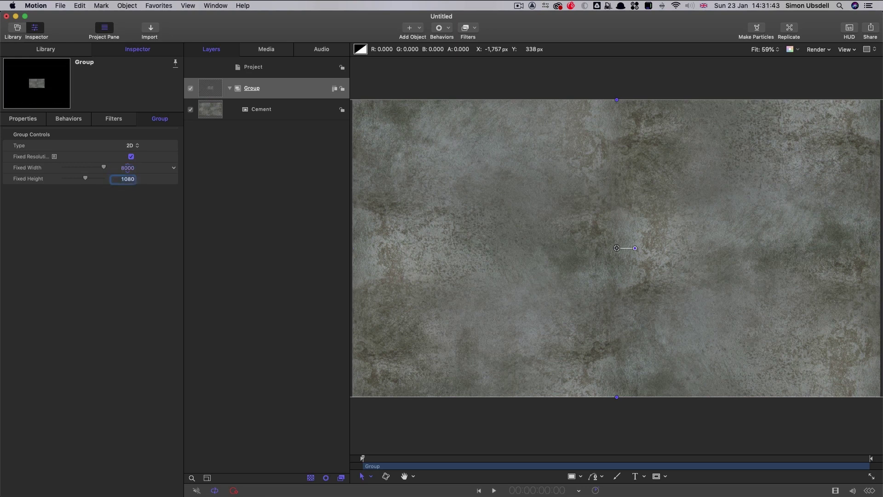
pyautogui.write('8000')
pyautogui.press('Return')
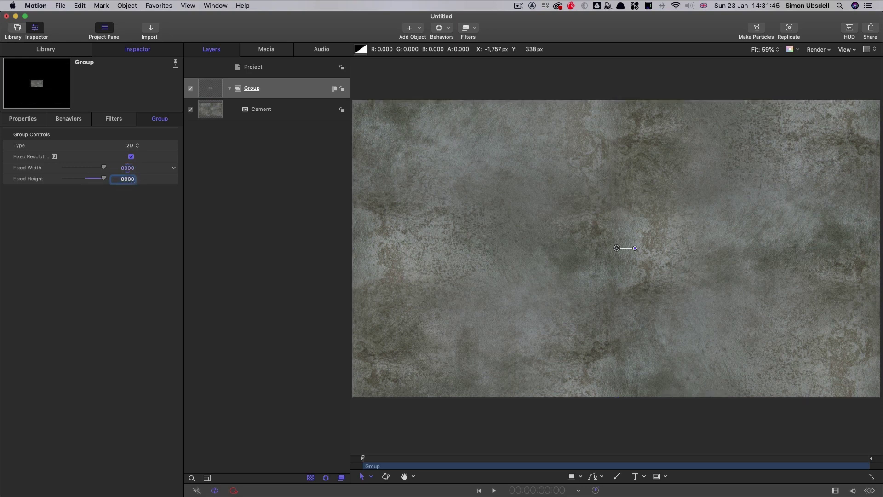
# Apply the Kaleidotile filter to the group and set its width to 1920 and height to 1080.
pyautogui.click(477, 28)
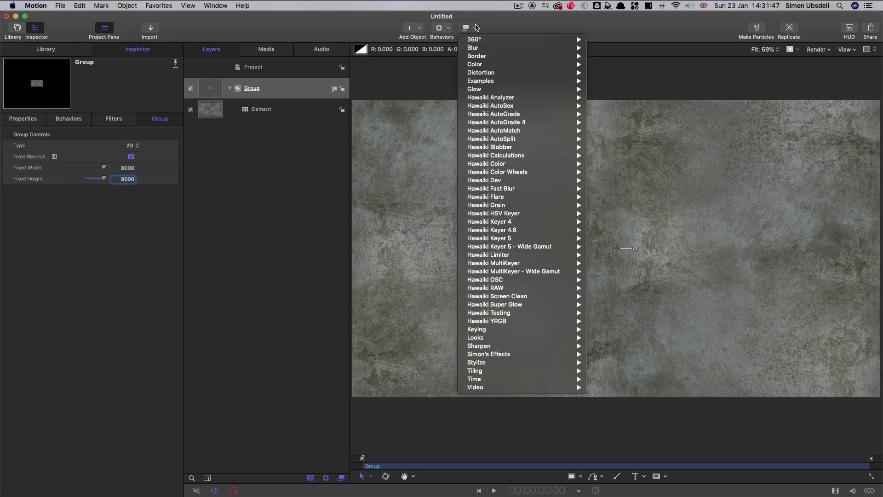
pyautogui.moveTo(501, 374)
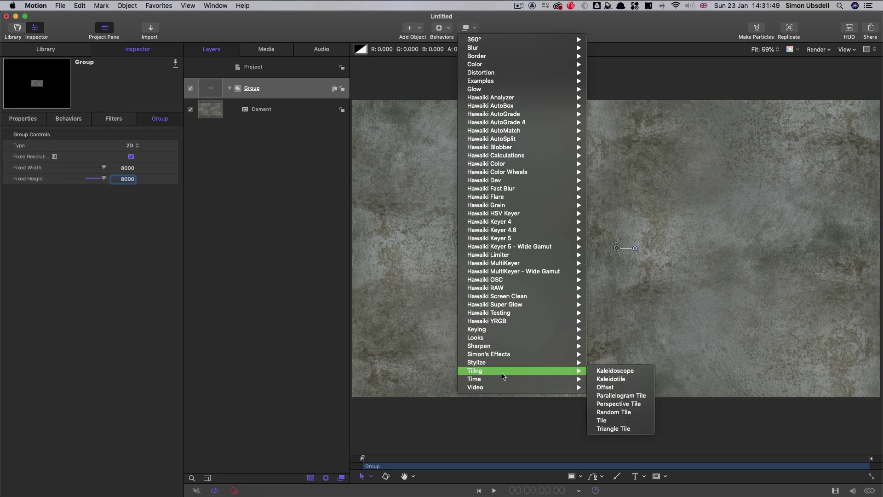
pyautogui.click(611, 378)
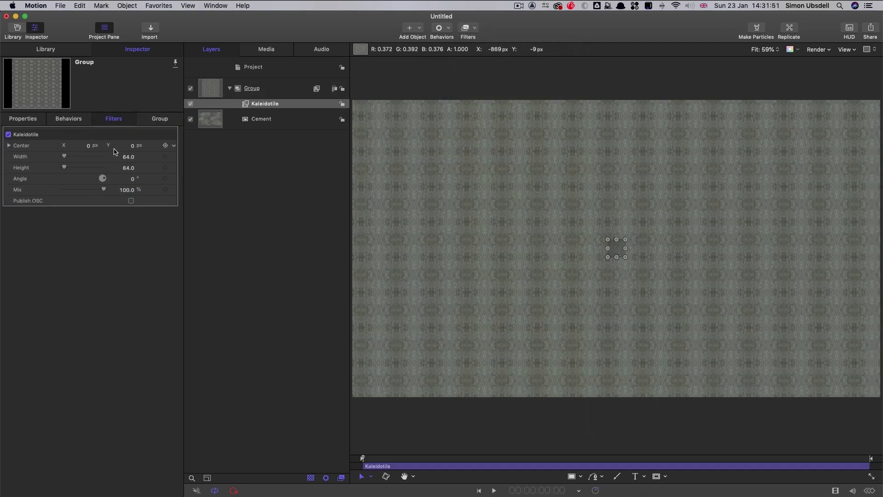
pyautogui.click(129, 157)
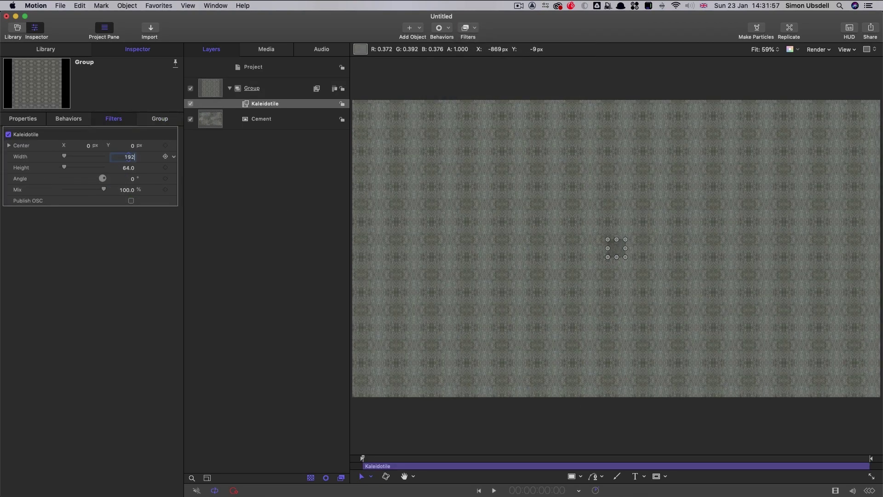
pyautogui.write('1920')
pyautogui.press('Tab')
pyautogui.write('1080')
pyautogui.press('Return')
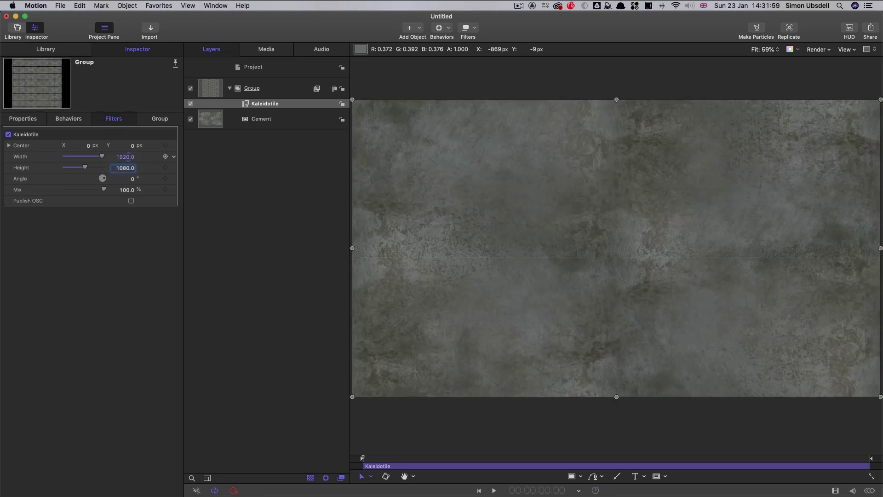
# Examine the imported Cement image's details in the project's media list.
pyautogui.click(213, 119)
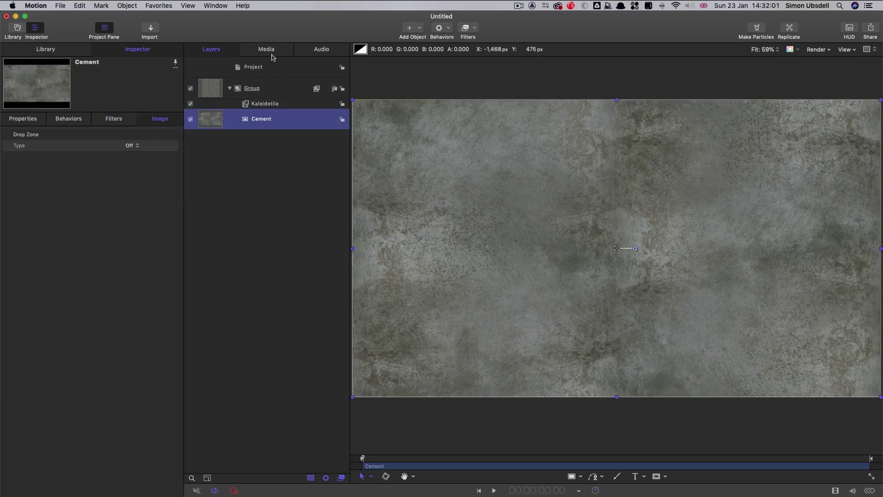
pyautogui.click(269, 50)
pyautogui.moveTo(351, 157); pyautogui.dragTo(572, 157)
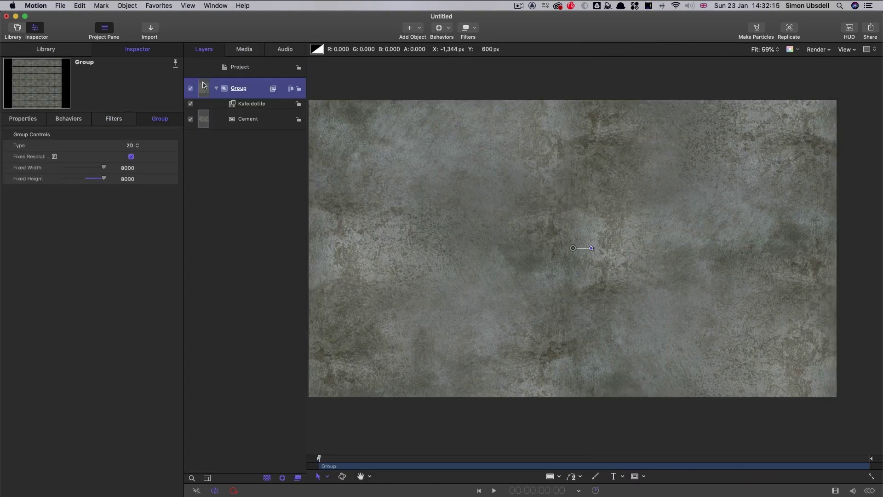
# Create a new group and nest the tiled cement group inside it.
pyautogui.press('super+shift+n')
pyautogui.moveTo(206, 113); pyautogui.dragTo(278, 93)
pyautogui.click(206, 87)
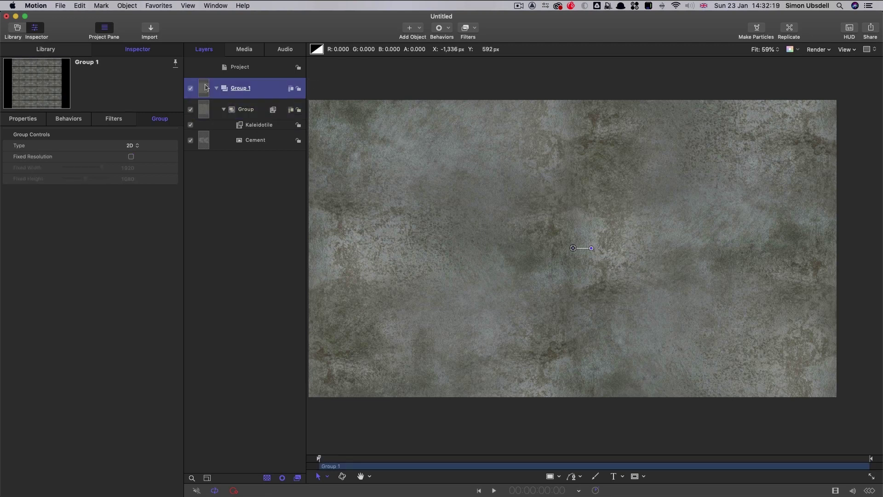
# Rotate the parent group -90° about X and lower it to a Y position of about -183.8 px.
pyautogui.click(33, 120)
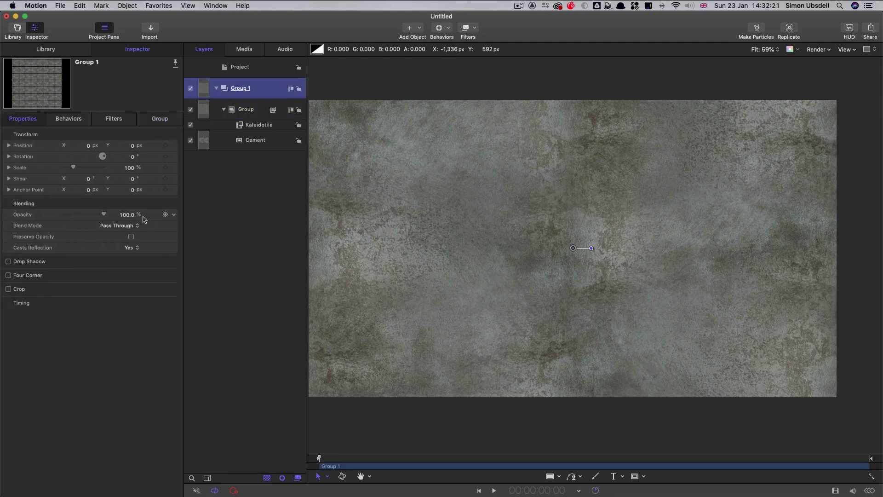
pyautogui.click(9, 156)
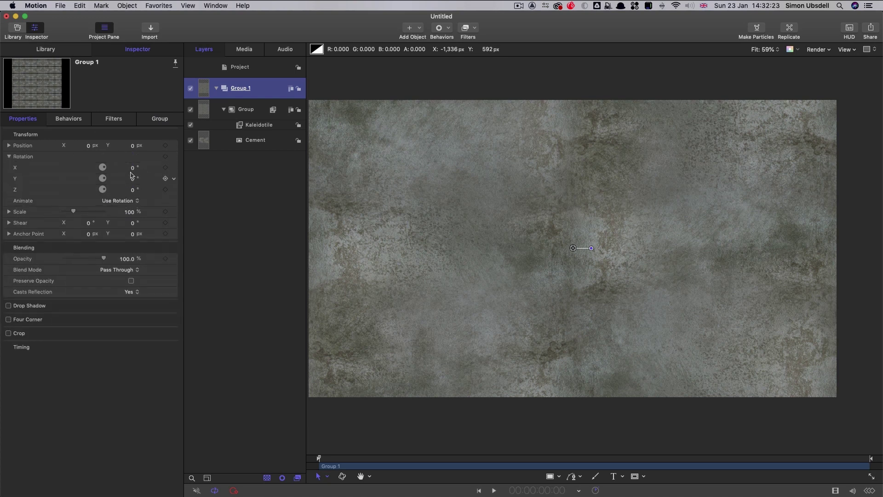
pyautogui.click(133, 167)
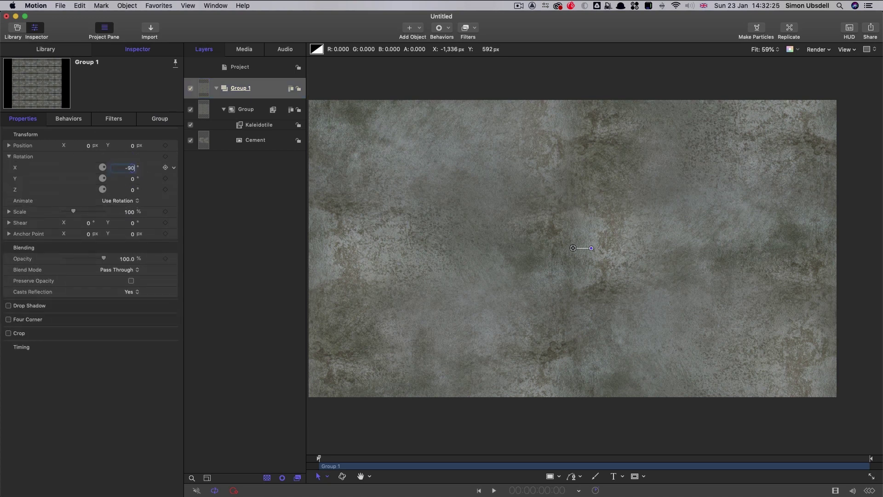
pyautogui.press('Return')
pyautogui.moveTo(132, 145); pyautogui.dragTo(132, 145)
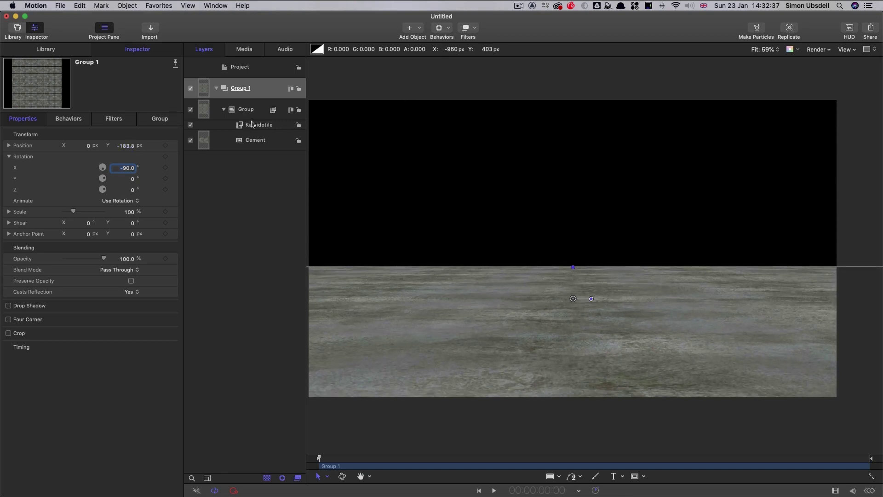
# Check the inner cement group's type and fixed resolution settings.
pyautogui.click(200, 109)
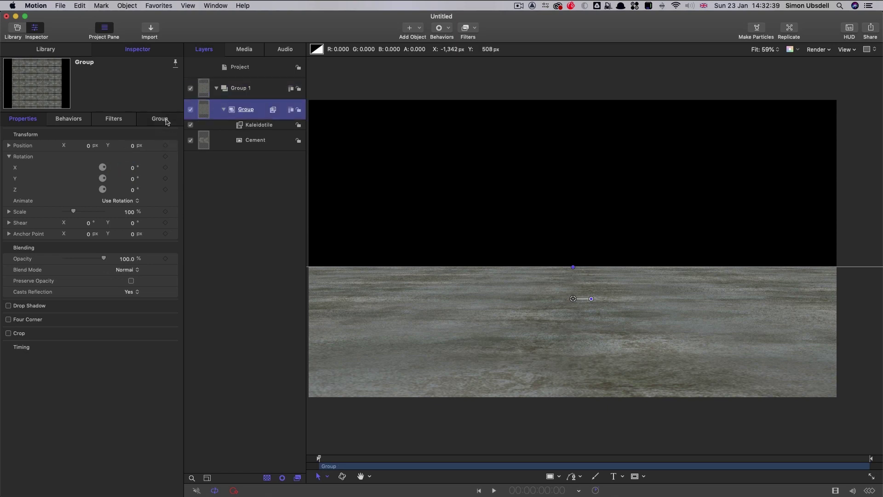
pyautogui.click(165, 119)
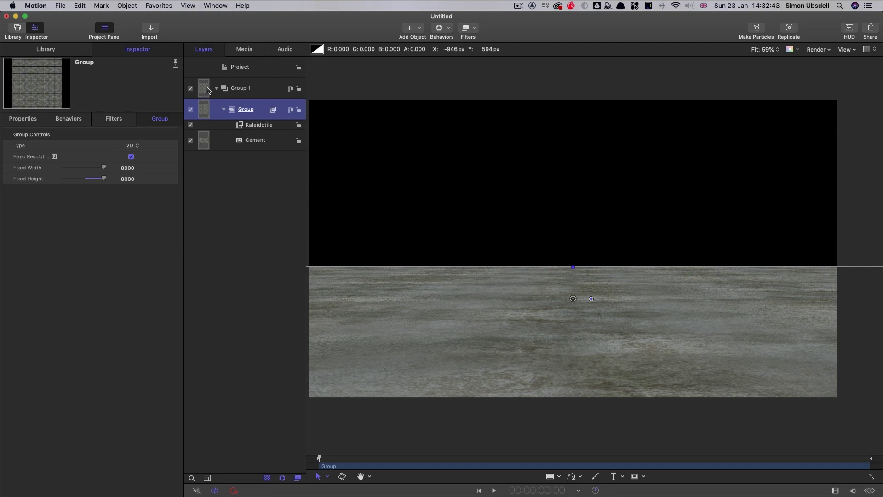
# Add a new group at project level and draw a circle of about 161 px radius in it, across the horizon left of centre.
pyautogui.click(256, 68)
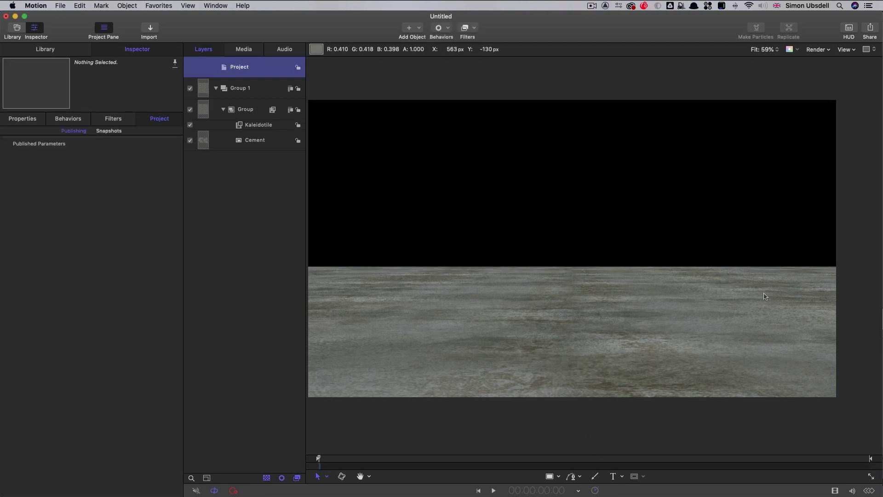
pyautogui.click(127, 6)
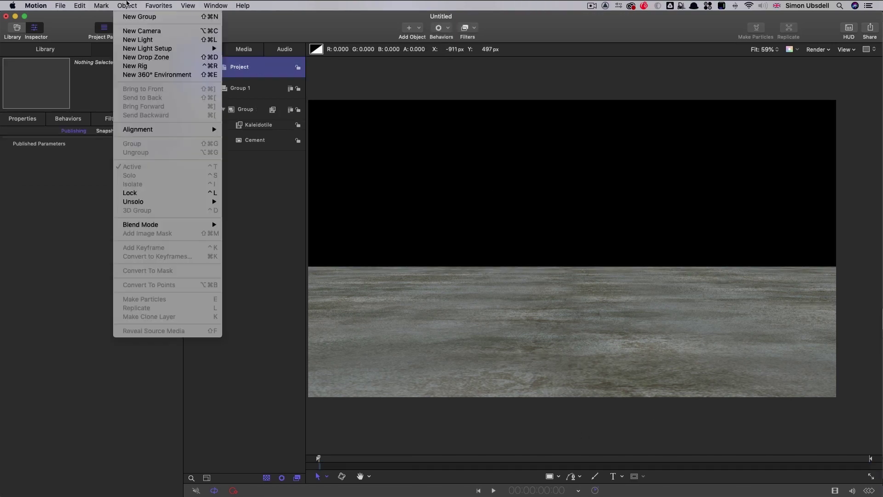
pyautogui.click(138, 17)
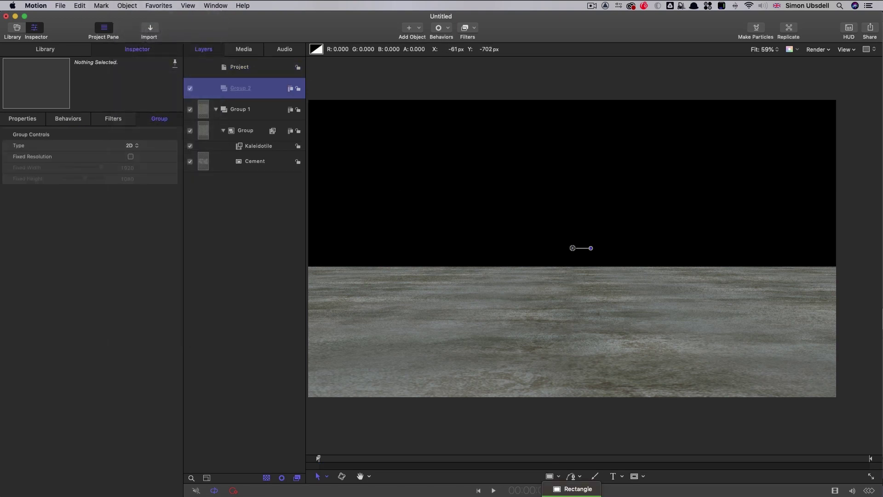
pyautogui.press('c')
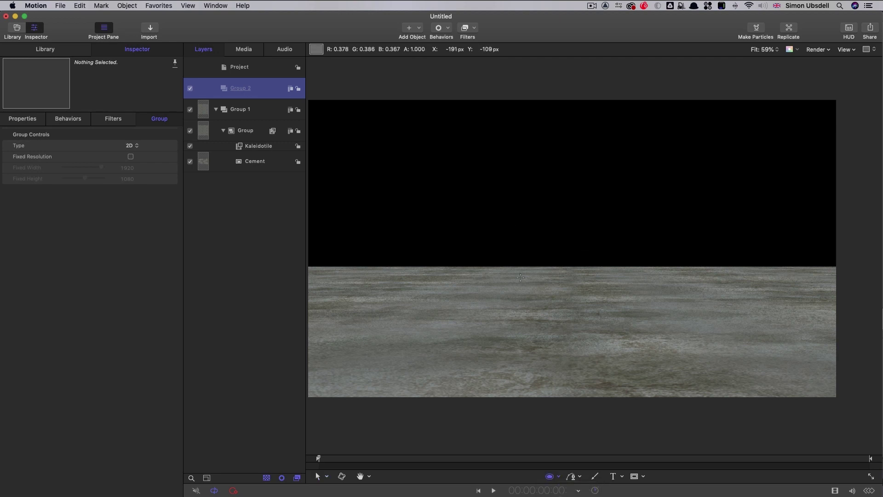
pyautogui.moveTo(480, 262); pyautogui.dragTo(524, 306)
# Set the circle's radius to 100.
pyautogui.click(129, 131)
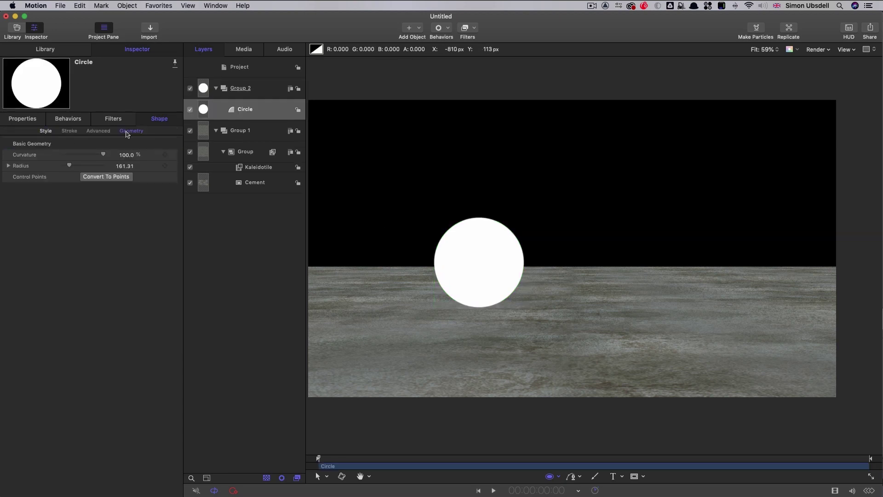
pyautogui.click(120, 167)
pyautogui.write('100')
pyautogui.press('Return')
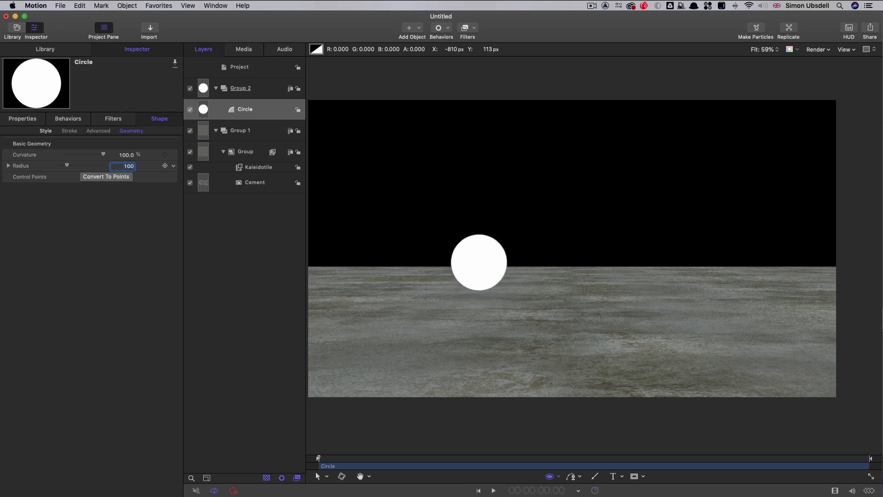
# Draw a square beside the circle and set its size to 200.
pyautogui.press('shift+super+a')
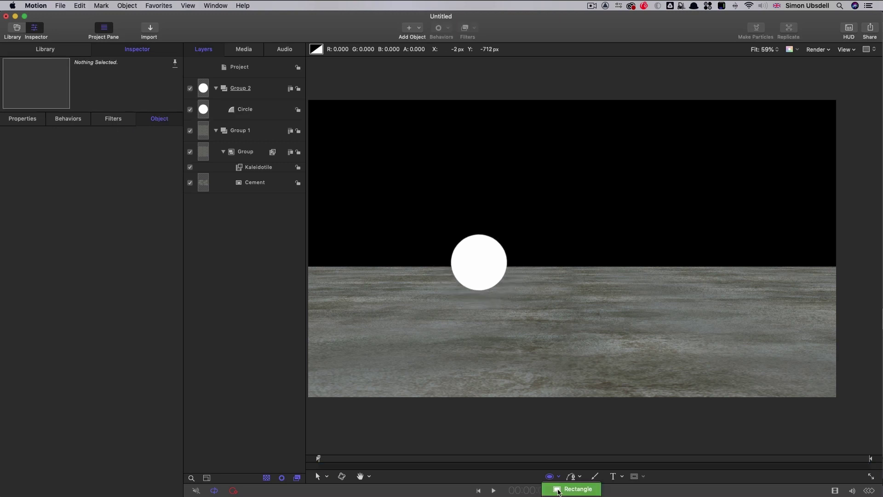
pyautogui.click(558, 490)
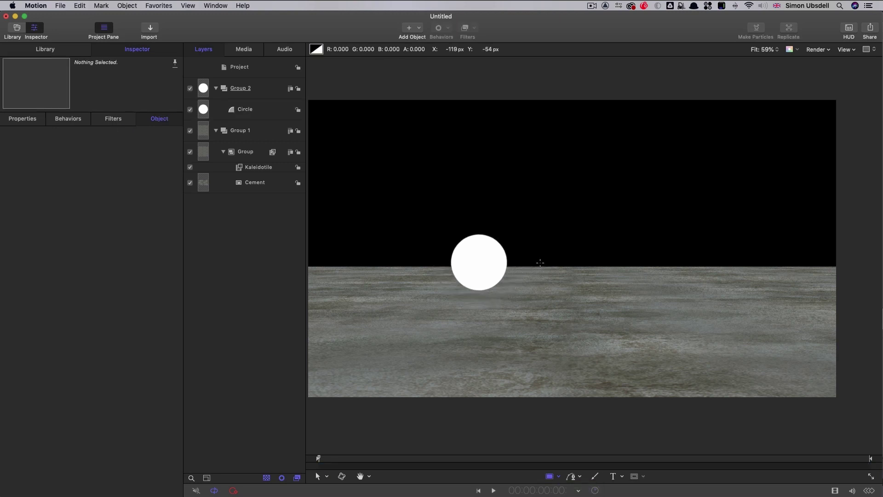
pyautogui.moveTo(540, 262)
pyautogui.mouseDown()
pyautogui.moveTo(574, 276)
pyautogui.moveTo(567, 282)
pyautogui.mouseUp()
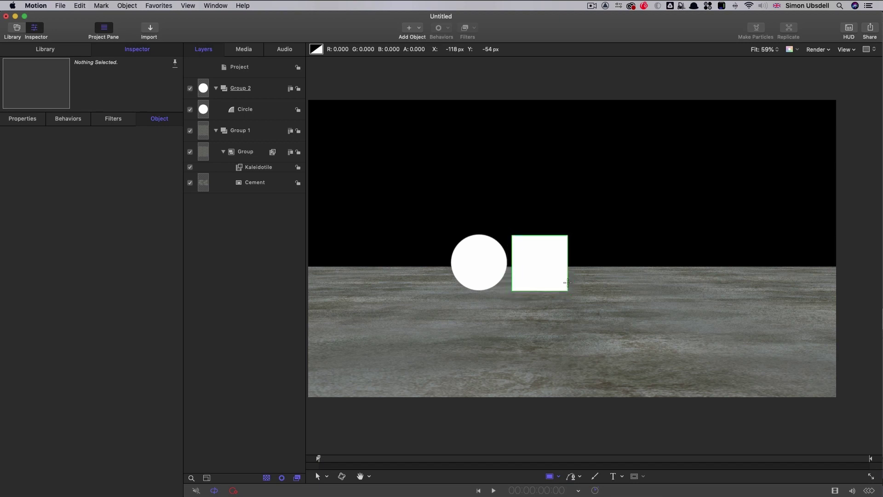
pyautogui.click(131, 130)
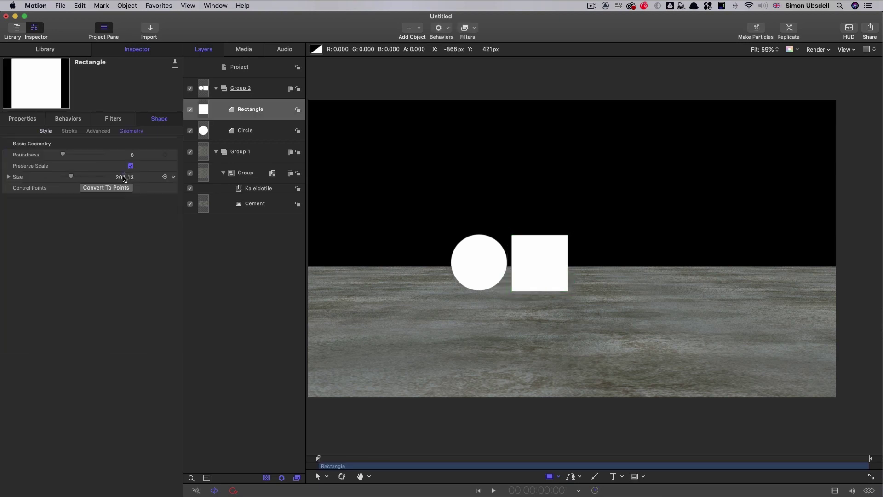
pyautogui.click(124, 178)
pyautogui.write('2')
pyautogui.press('Return')
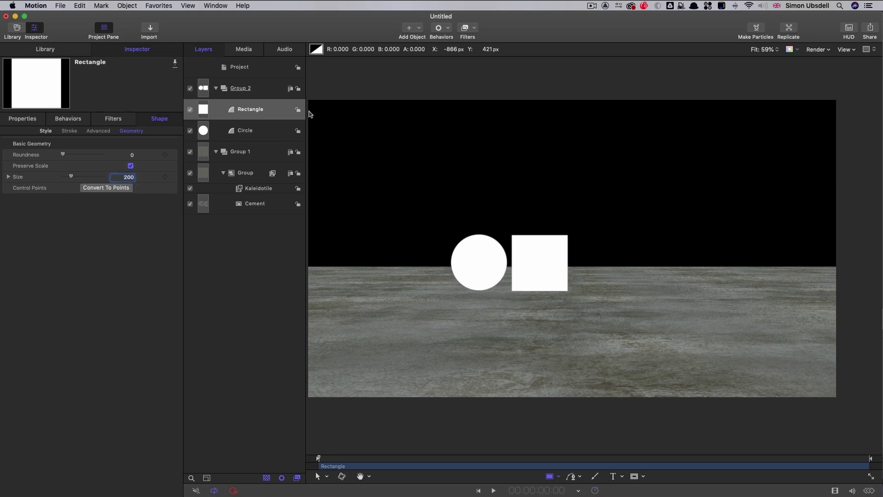
# Duplicate the rectangle and move the copy along X to about 160.5 px.
pyautogui.click(204, 111)
pyautogui.rightClick(204, 110)
pyautogui.click(224, 138)
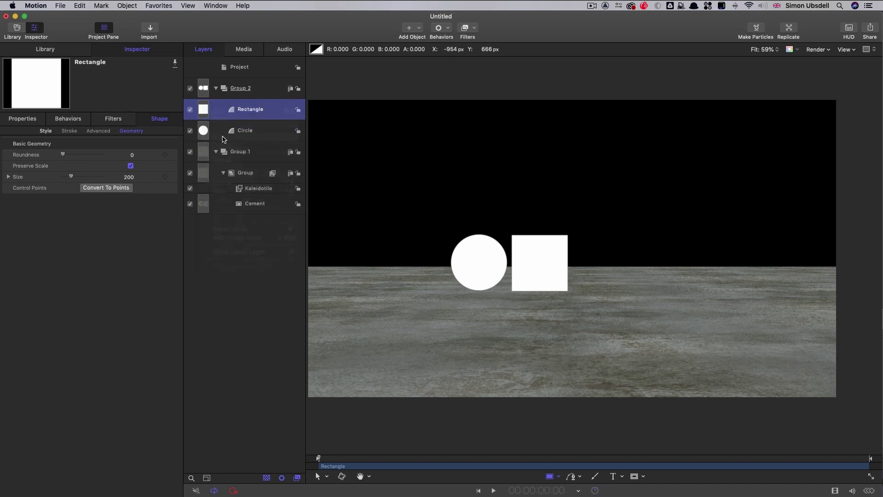
pyautogui.click(24, 118)
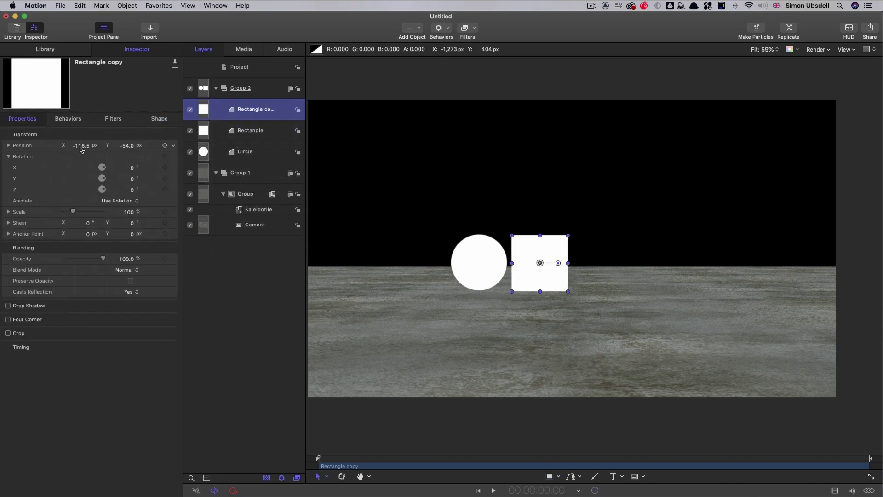
pyautogui.moveTo(82, 146)
pyautogui.mouseDown()
pyautogui.moveTo(219, 146)
pyautogui.moveTo(73, 146)
pyautogui.mouseUp()
# Convert the rectangle copy to control points and delete its upper-right point, leaving a right-angled triangle.
pyautogui.click(127, 5)
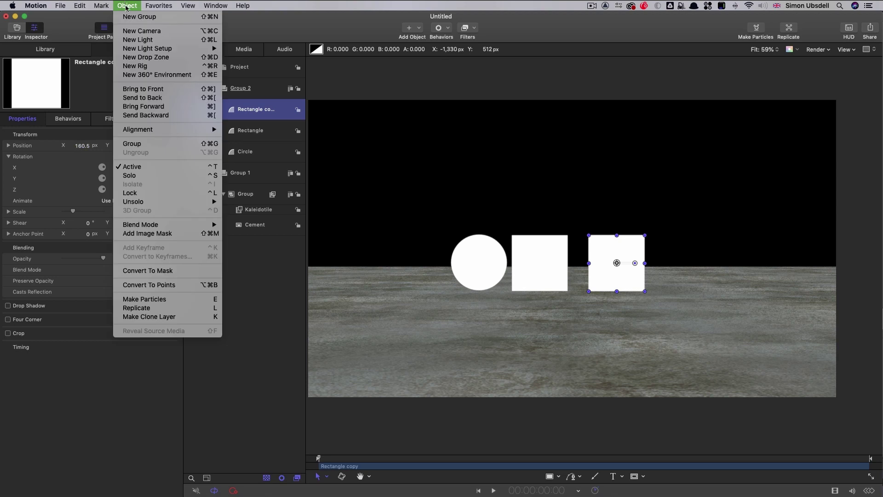
pyautogui.click(179, 285)
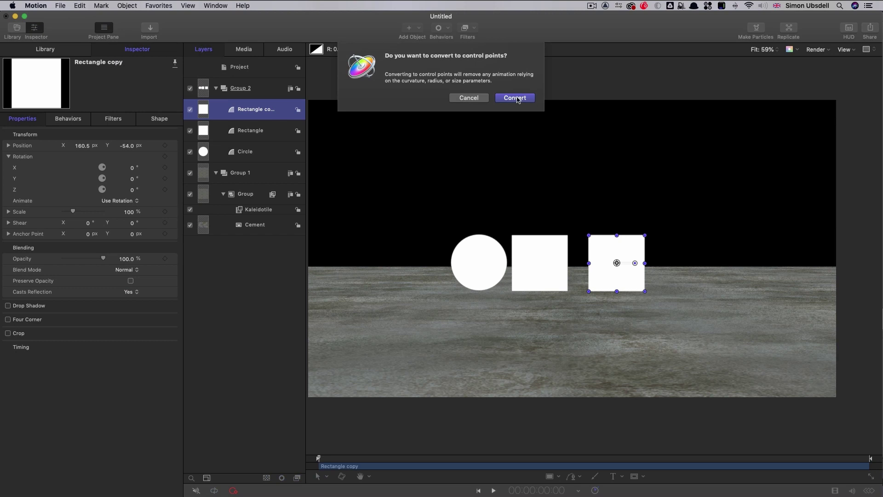
pyautogui.click(514, 94)
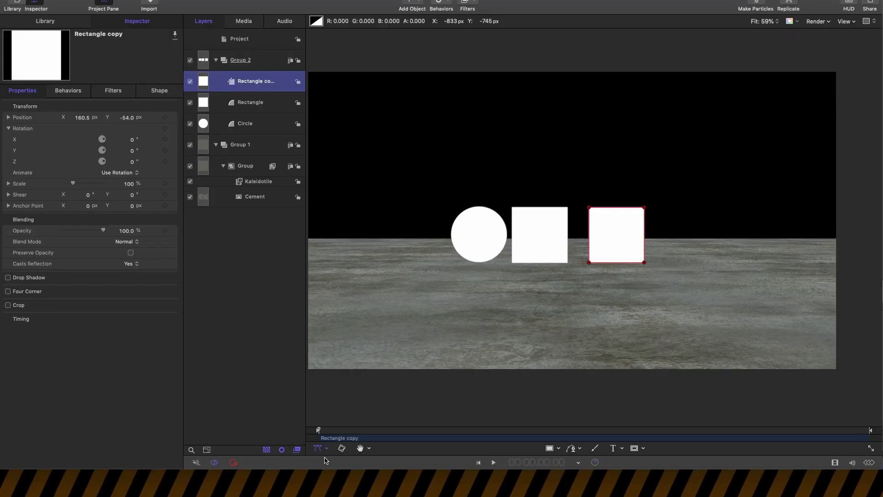
pyautogui.click(327, 476)
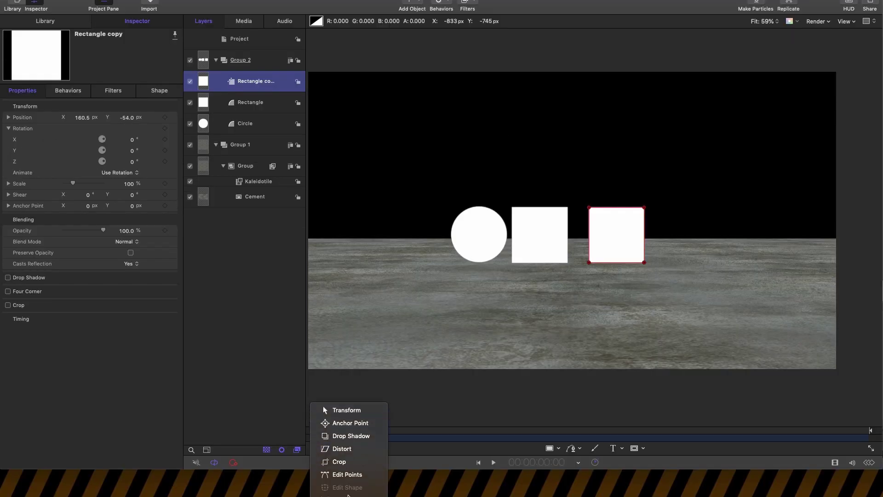
pyautogui.click(347, 474)
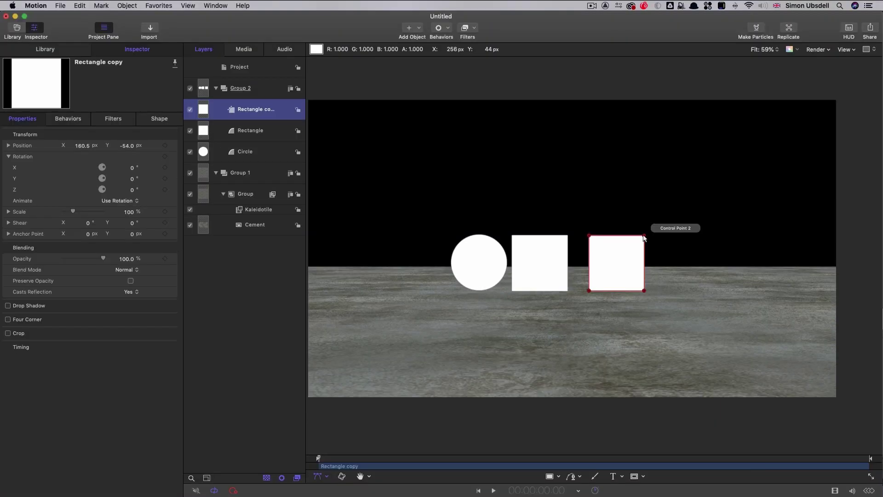
pyautogui.click(643, 208)
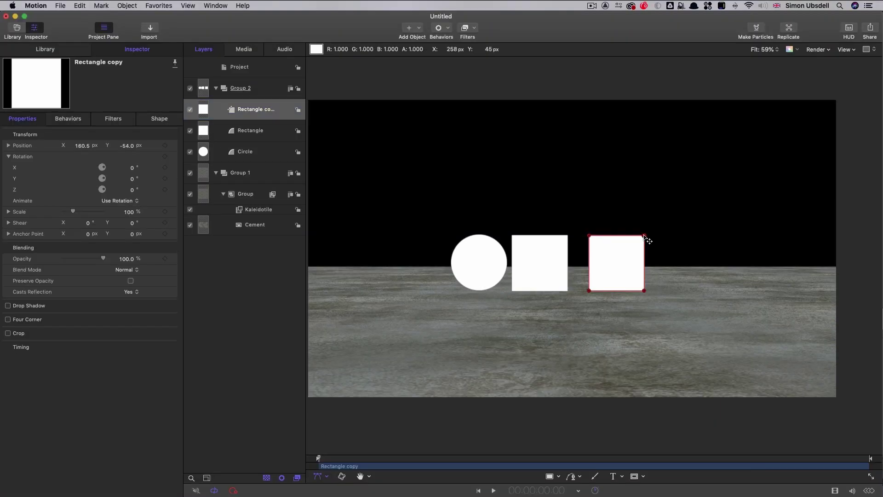
pyautogui.press('Delete')
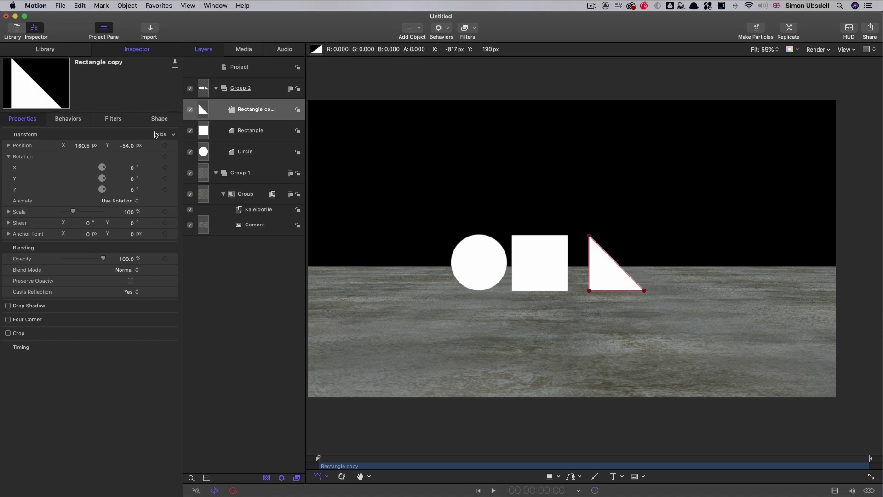
# Set the X coordinate of the triangle's top control point, Point 1, to 0 in the shape geometry.
pyautogui.click(159, 118)
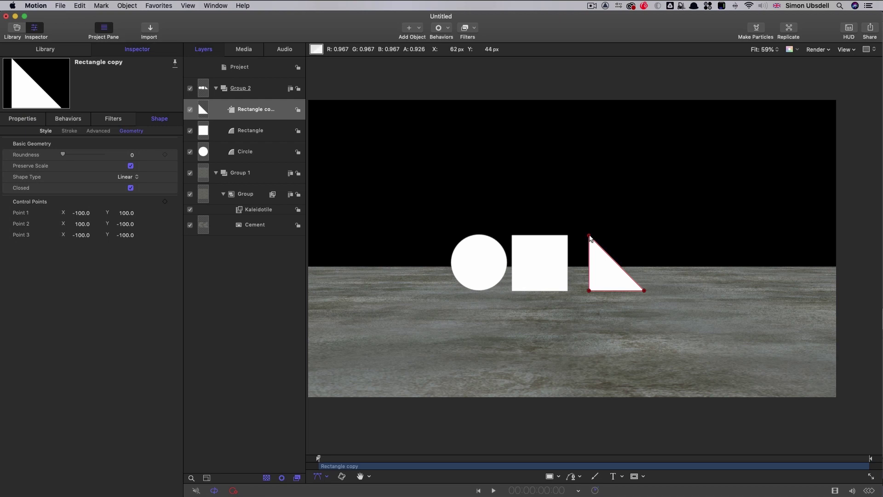
pyautogui.click(82, 214)
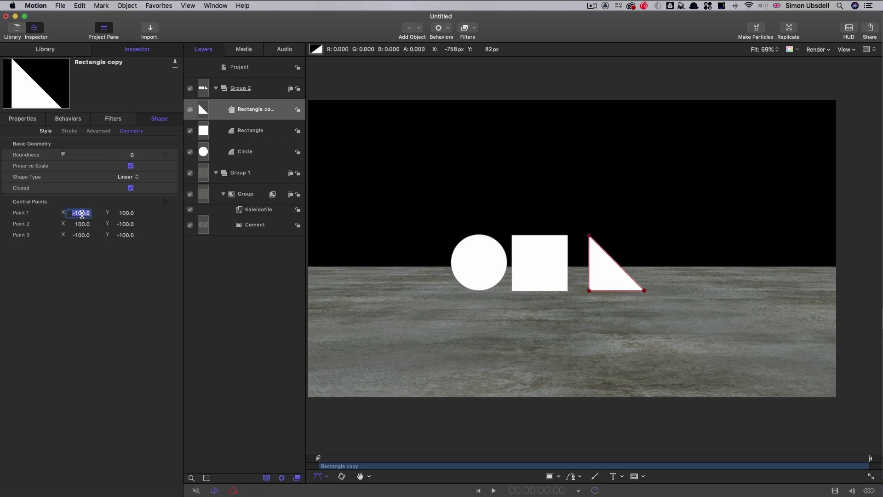
pyautogui.write('0')
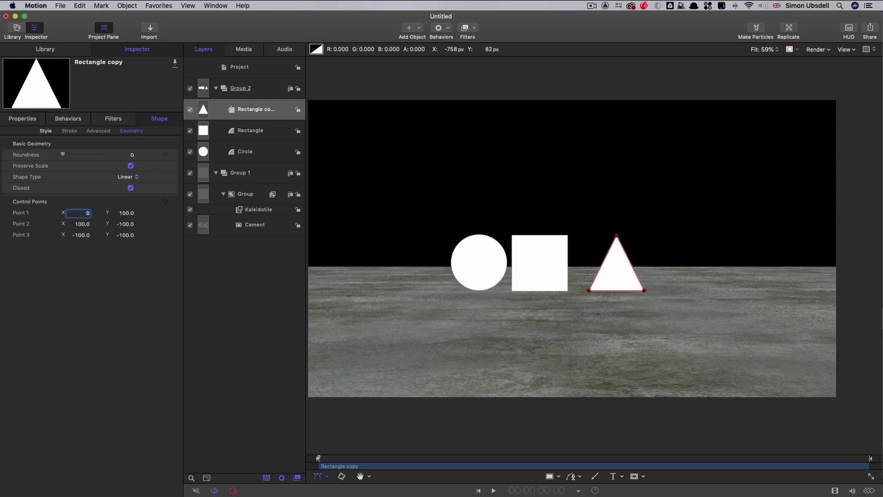
pyautogui.click(253, 305)
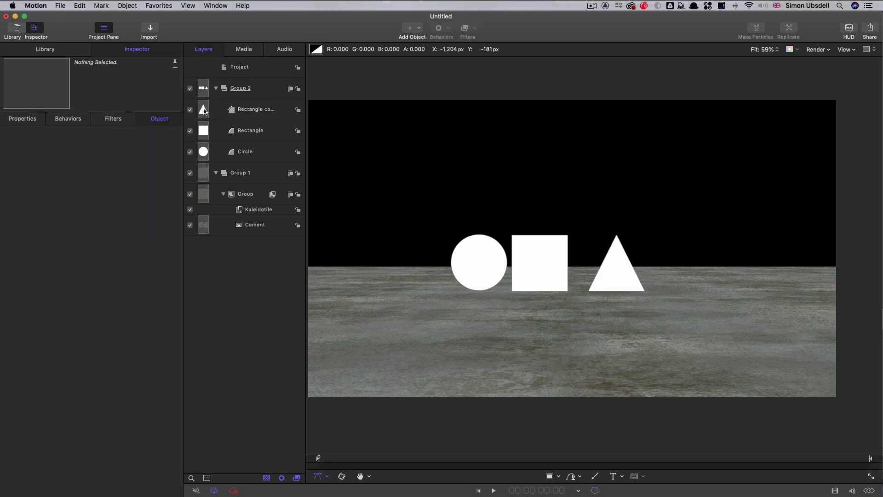
# Set the Y position of the triangle, rectangle and circle to 0 px all together.
pyautogui.click(204, 111)
pyautogui.keyDown('shift'); pyautogui.click(205, 154); pyautogui.keyUp('shift')
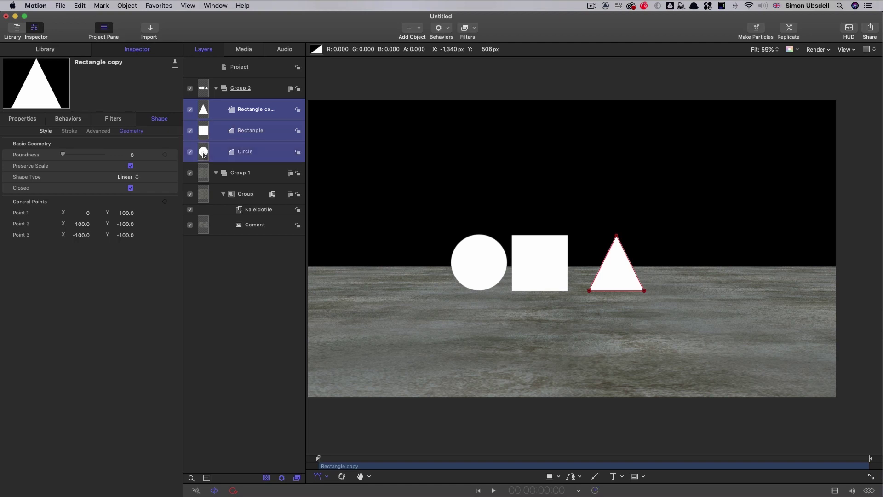
pyautogui.click(20, 119)
pyautogui.click(89, 146)
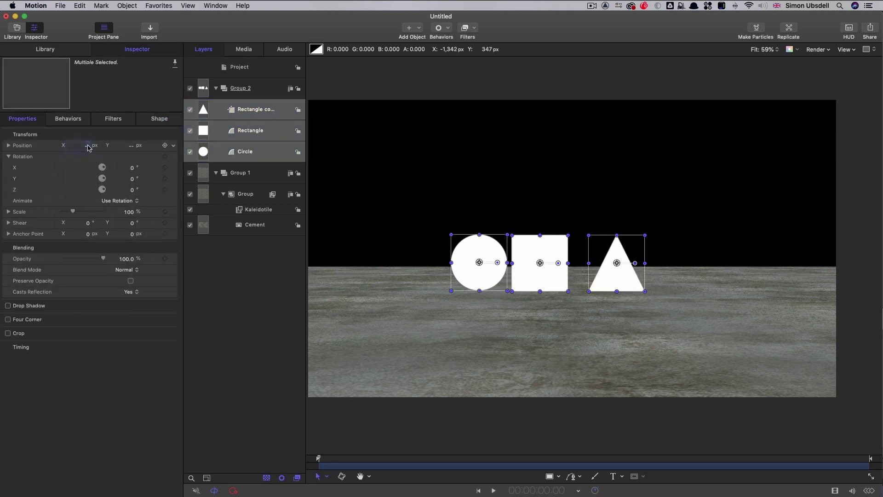
pyautogui.click(134, 146)
pyautogui.write('0')
pyautogui.press('Return')
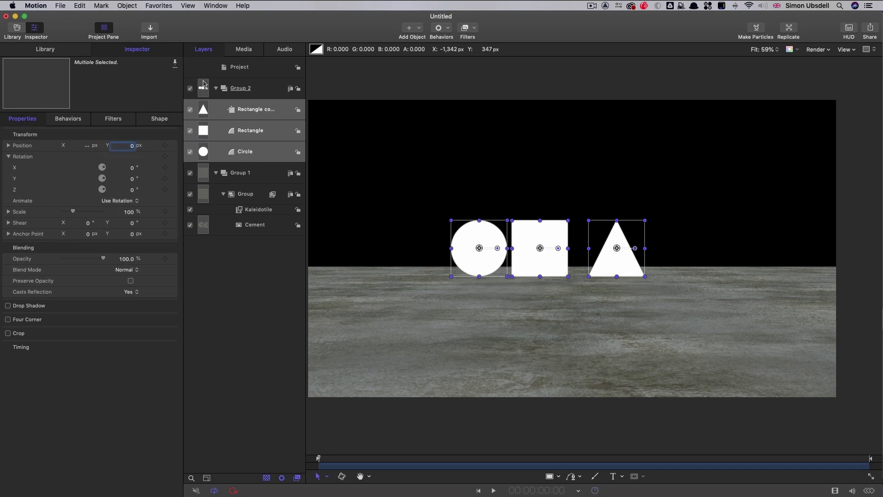
# Set the circle's X position to -250 px.
pyautogui.click(204, 84)
pyautogui.click(205, 155)
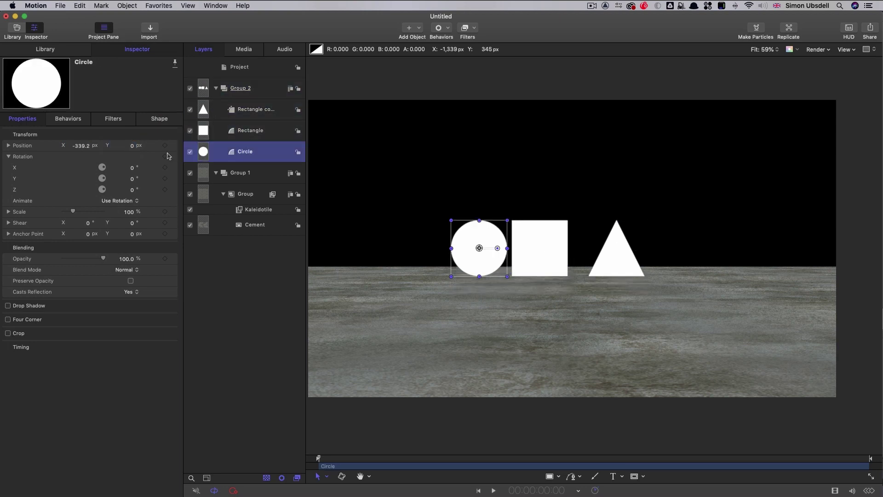
pyautogui.doubleClick(82, 146)
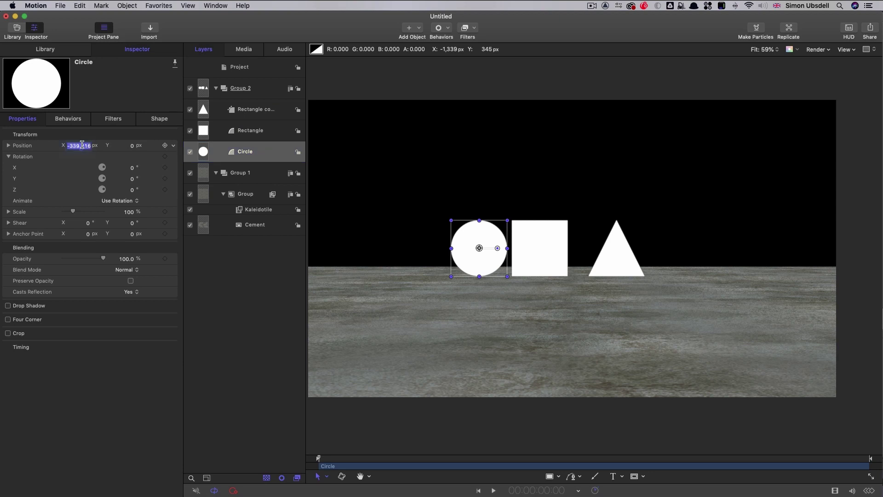
pyautogui.write('-250')
pyautogui.press('Return')
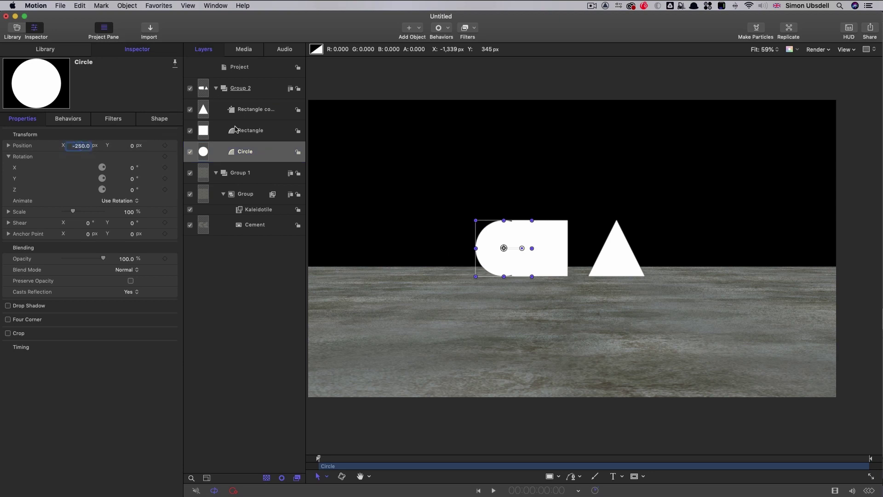
# Set the square's X position to 0 px.
pyautogui.click(204, 132)
pyautogui.doubleClick(82, 146)
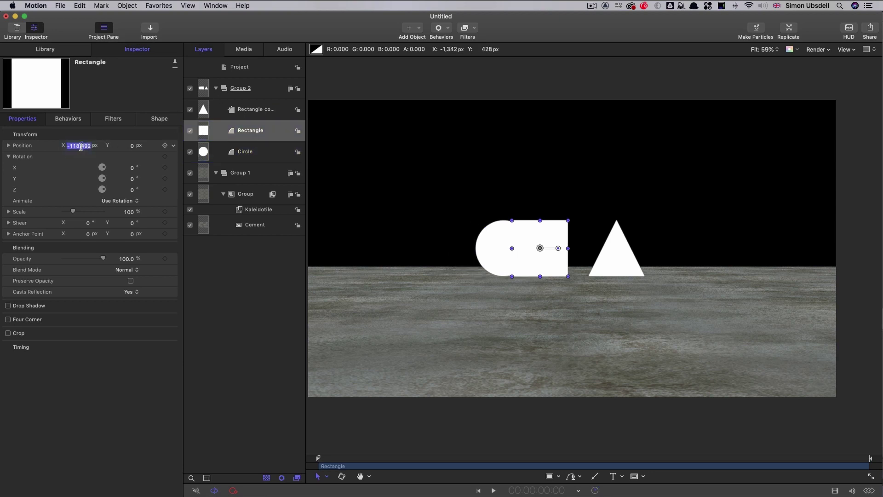
pyautogui.write('0')
pyautogui.press('Return')
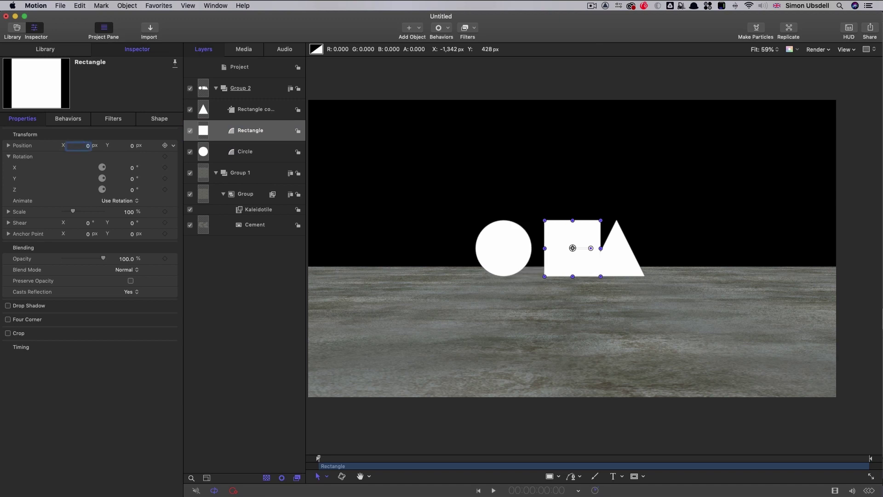
# Set the triangle's X position to 250 px.
pyautogui.click(203, 112)
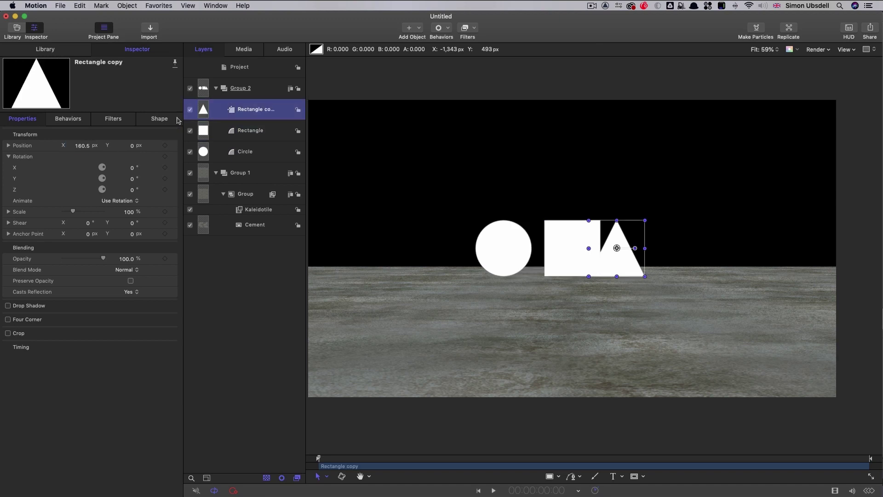
pyautogui.doubleClick(83, 146)
pyautogui.write('250')
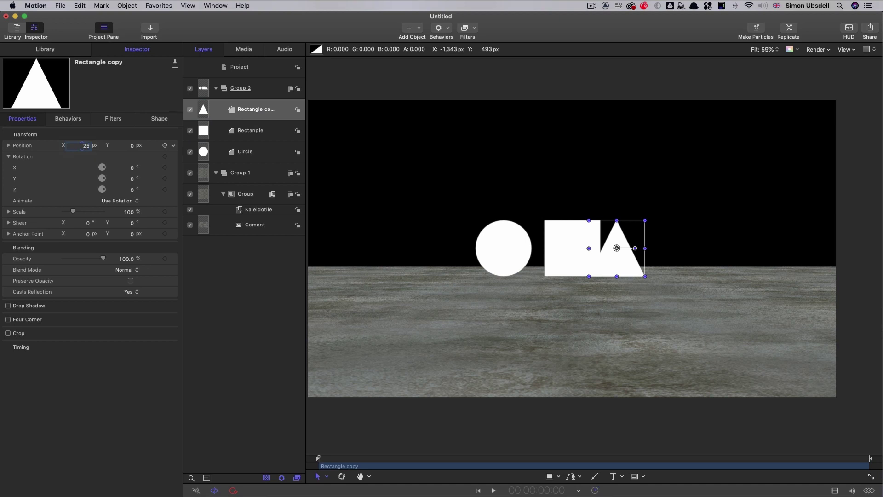
pyautogui.press('Return')
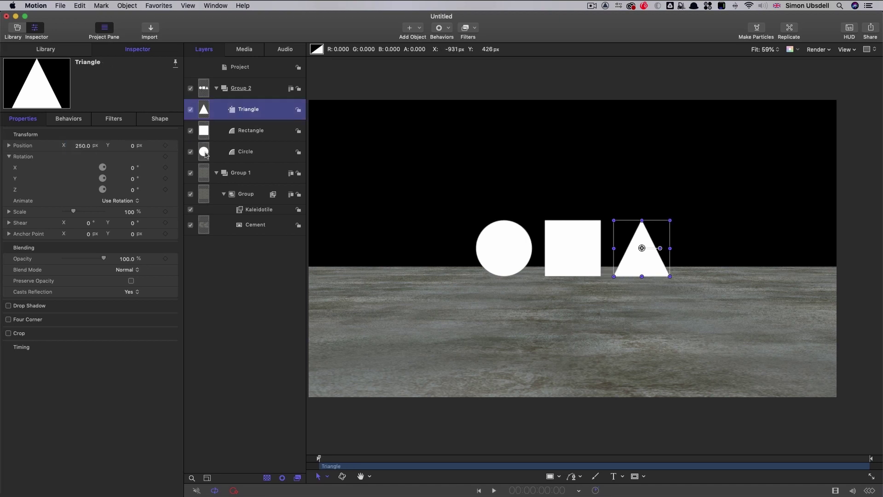
# Change the circle's fill colour to orange with hue 24°, saturation 100% and brightness 100%.
pyautogui.click(205, 153)
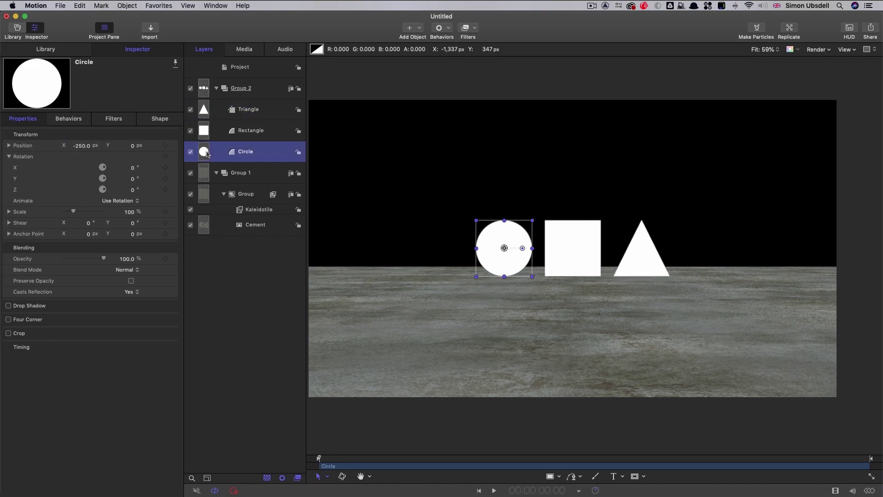
pyautogui.click(161, 119)
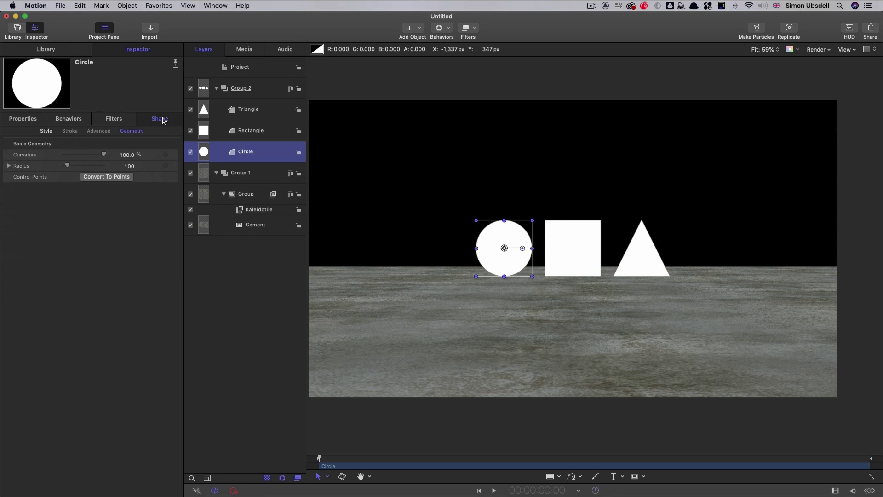
pyautogui.click(47, 132)
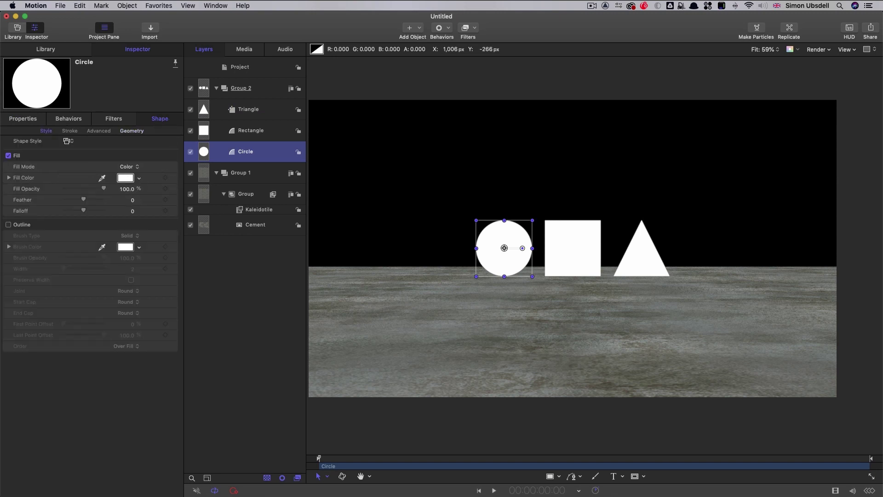
pyautogui.click(125, 178)
pyautogui.moveTo(88, 282); pyautogui.dragTo(155, 283)
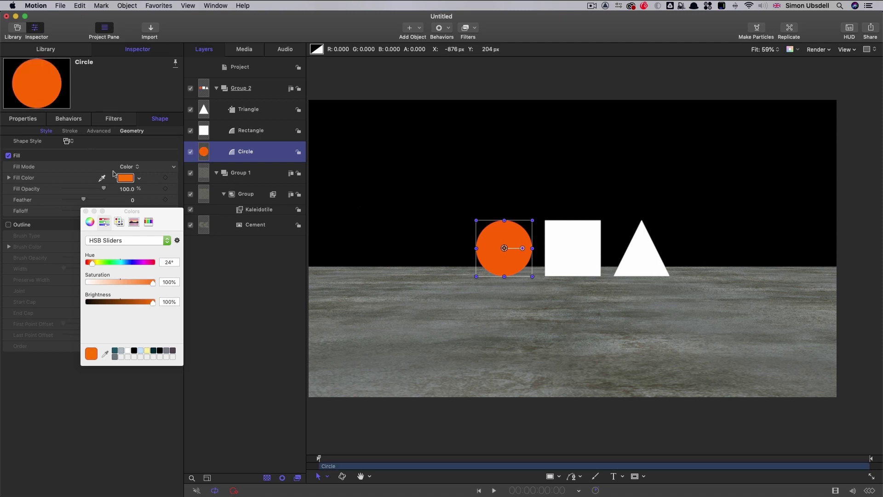
# Change the square's fill colour to blue with hue 238° and saturation about 75%.
pyautogui.click(206, 133)
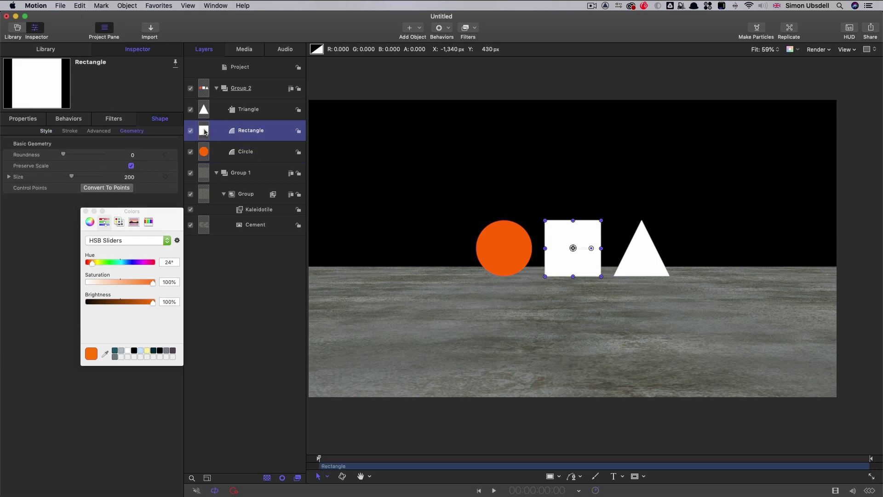
pyautogui.click(46, 131)
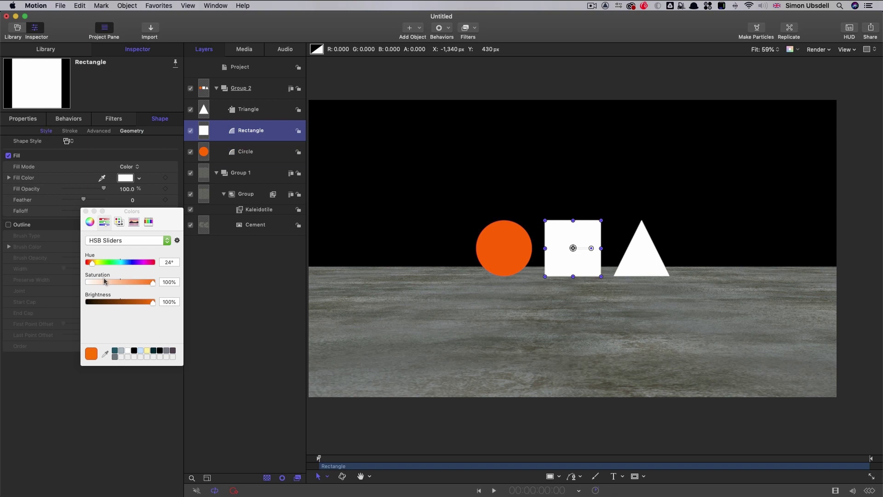
pyautogui.click(125, 180)
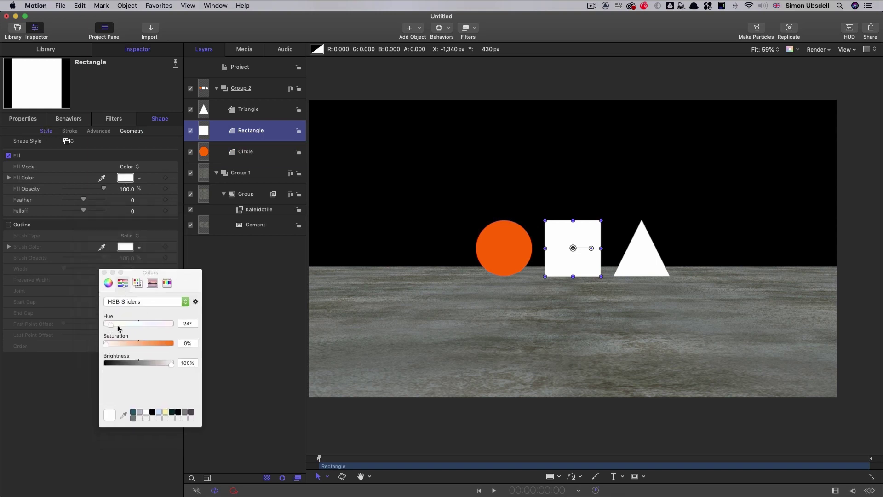
pyautogui.moveTo(112, 327); pyautogui.dragTo(156, 343)
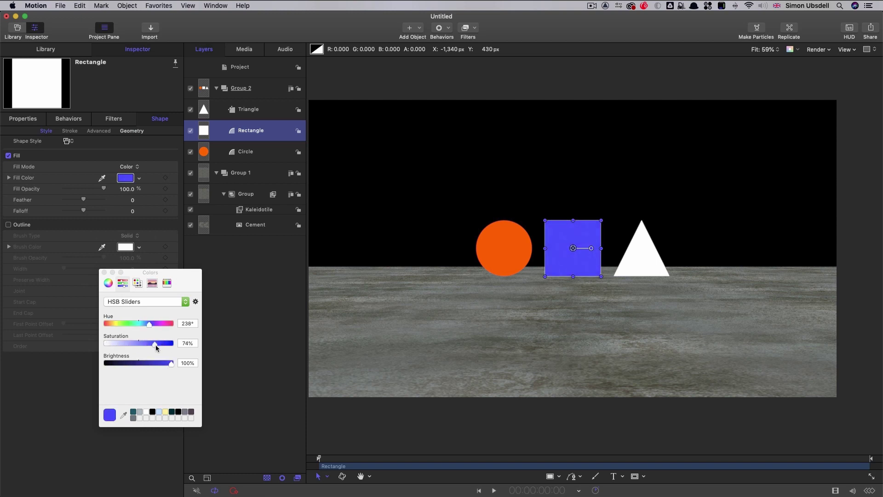
# Change the triangle's fill colour to a bright green.
pyautogui.click(205, 110)
pyautogui.click(46, 130)
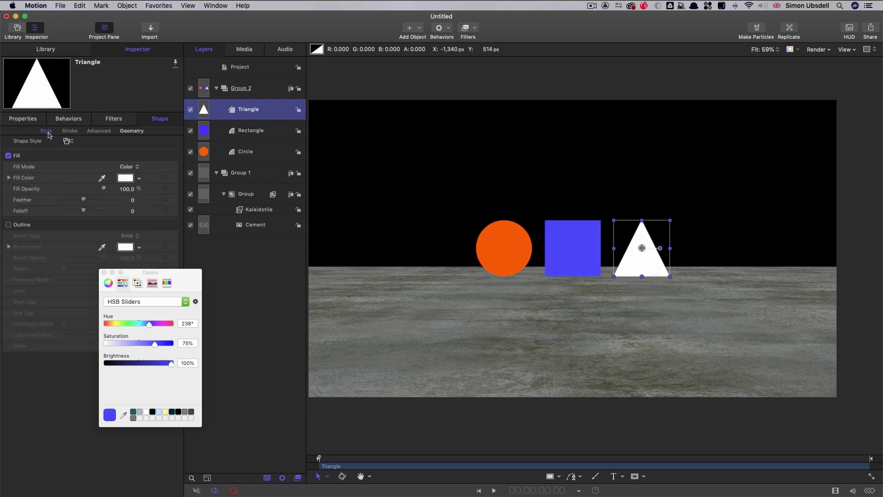
pyautogui.click(131, 178)
pyautogui.moveTo(131, 326); pyautogui.dragTo(127, 328)
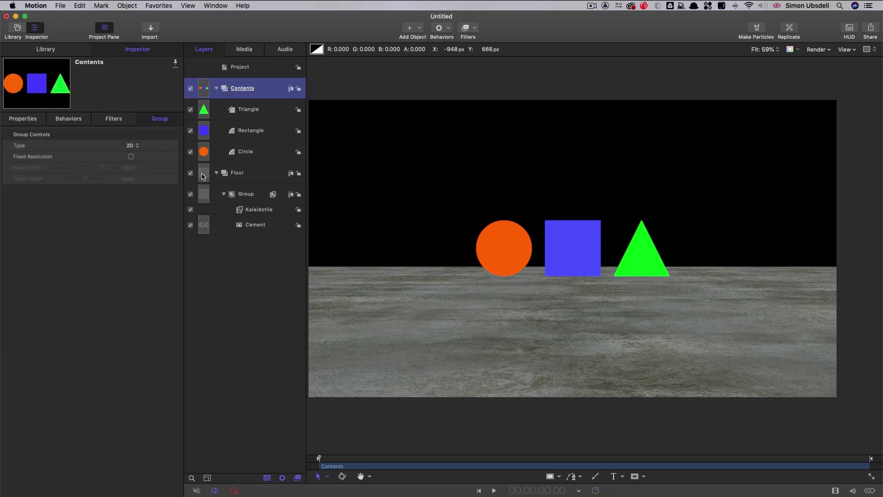
# Add a new empty group at project level above the Contents group.
pyautogui.click(202, 176)
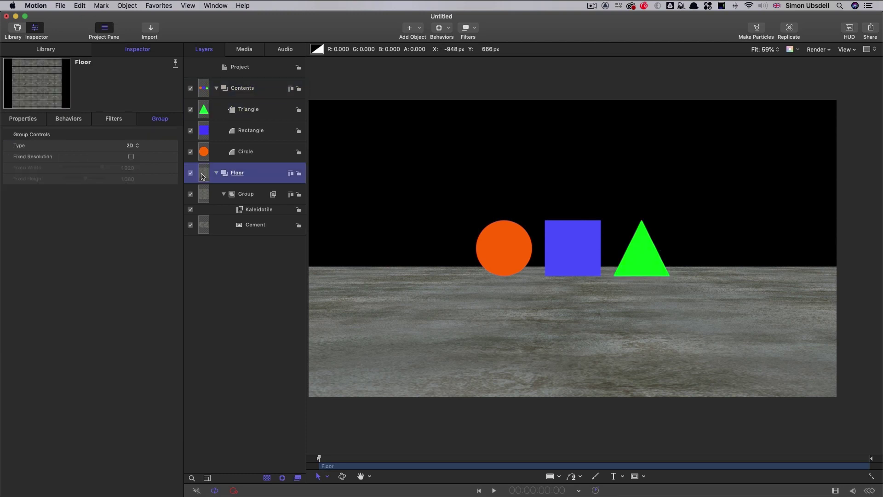
pyautogui.click(205, 91)
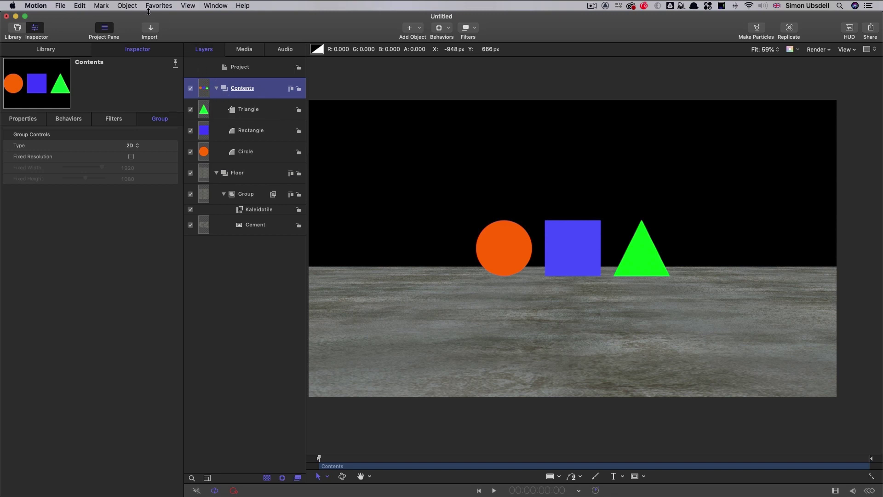
pyautogui.click(128, 6)
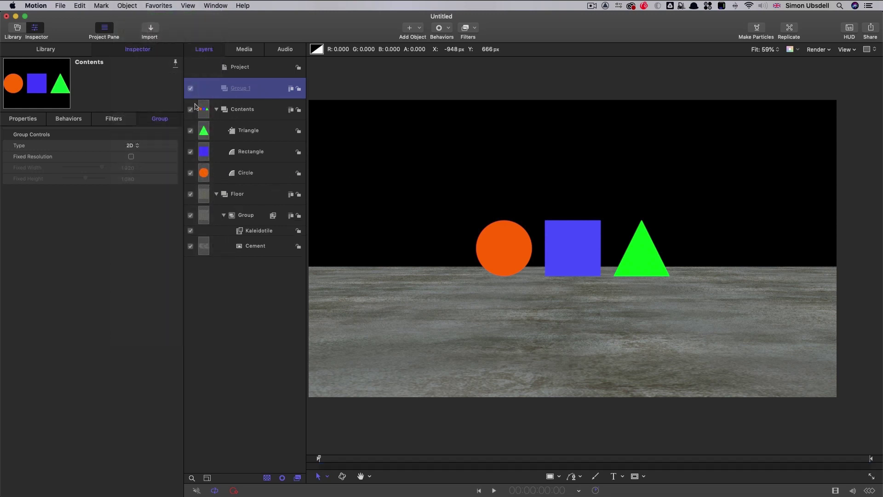
# Nest the Contents group inside the new empty group and draw a rectangle mask about 1953 × 710 px on that parent group.
pyautogui.moveTo(204, 114); pyautogui.dragTo(259, 93)
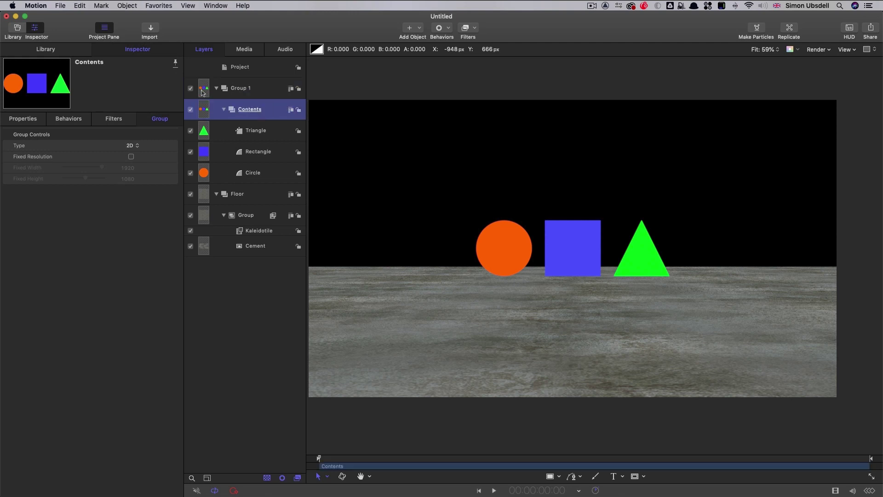
pyautogui.click(258, 89)
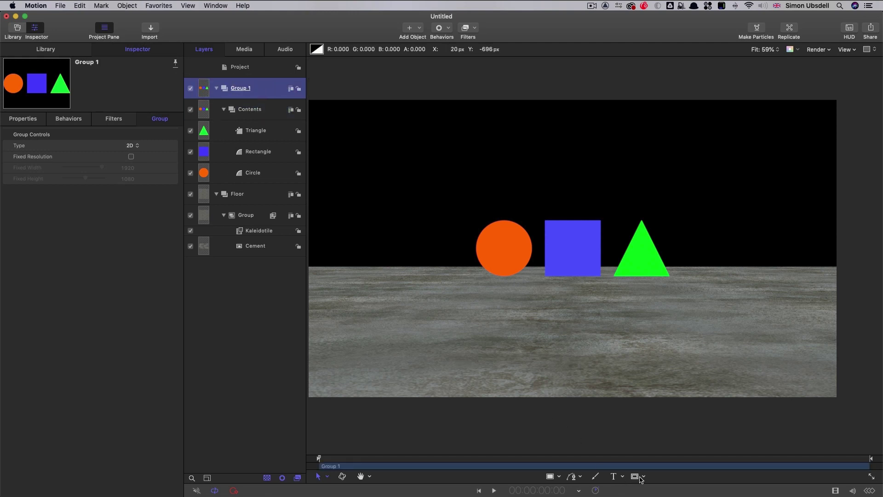
pyautogui.click(642, 479)
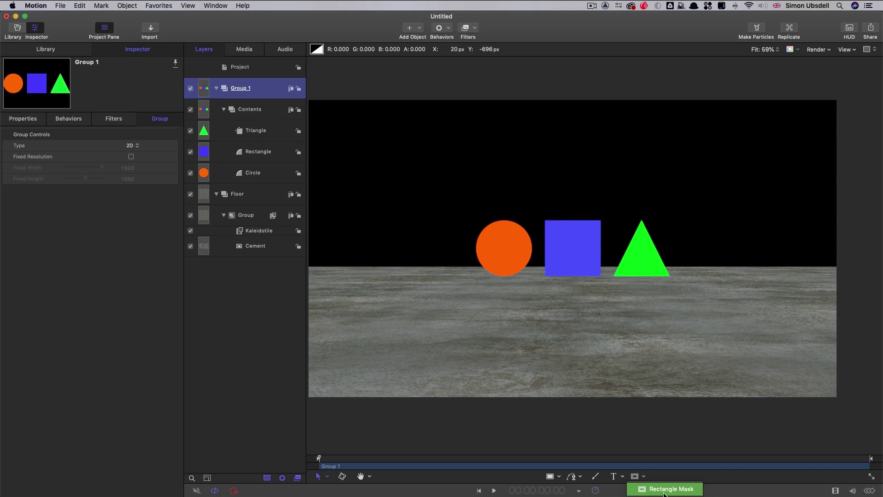
pyautogui.click(668, 488)
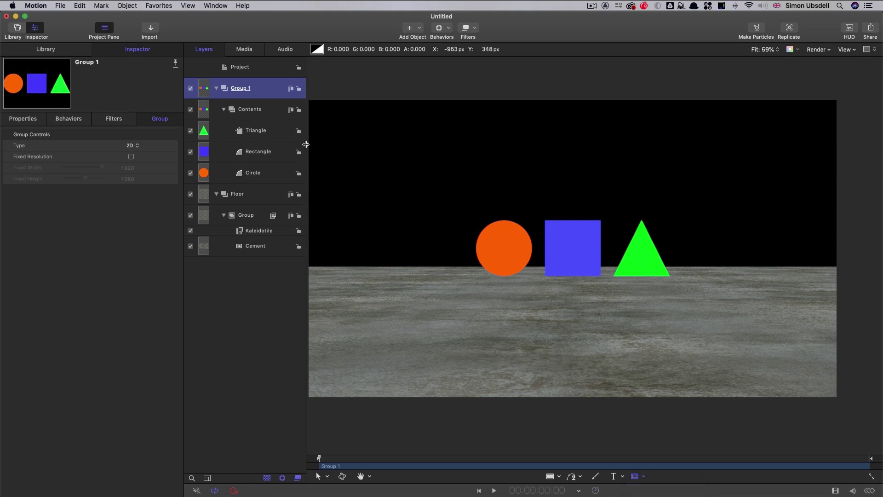
pyautogui.moveTo(316, 92); pyautogui.dragTo(854, 290)
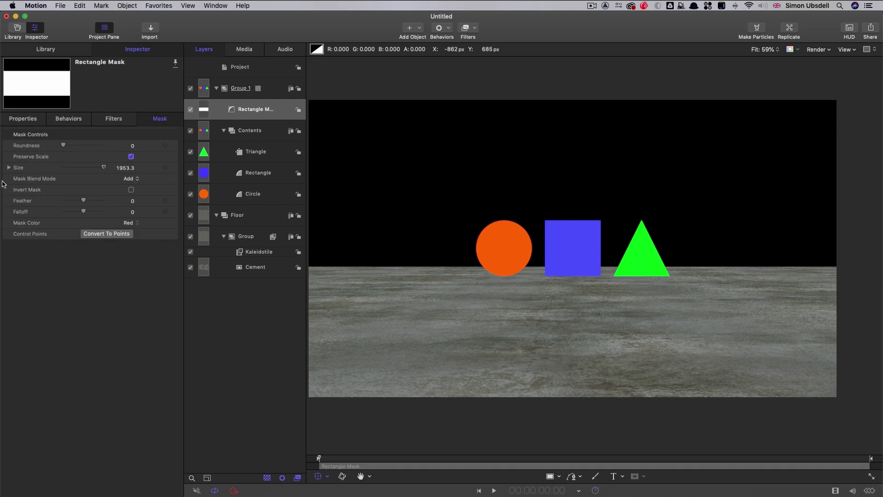
# Set the rectangle mask's width to 2500 and height to 1000.
pyautogui.click(9, 167)
pyautogui.click(124, 179)
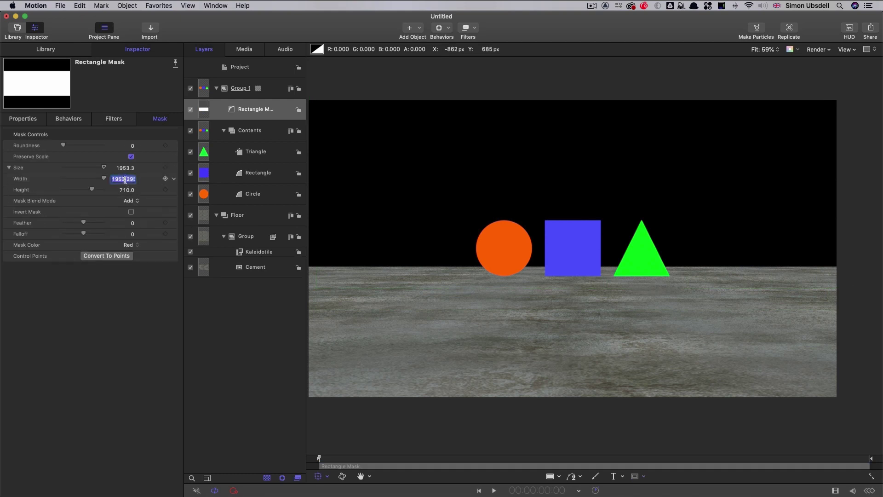
pyautogui.write('2500')
pyautogui.press('Return')
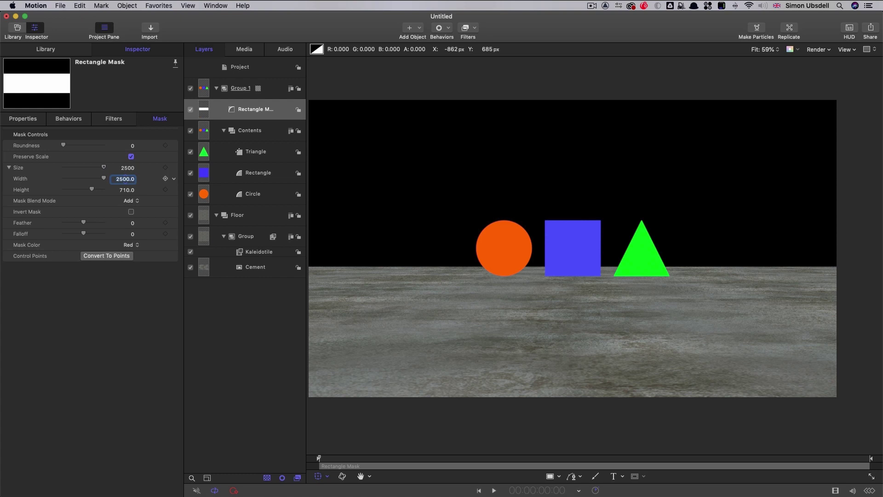
pyautogui.click(129, 190)
pyautogui.write('1000')
pyautogui.press('Return')
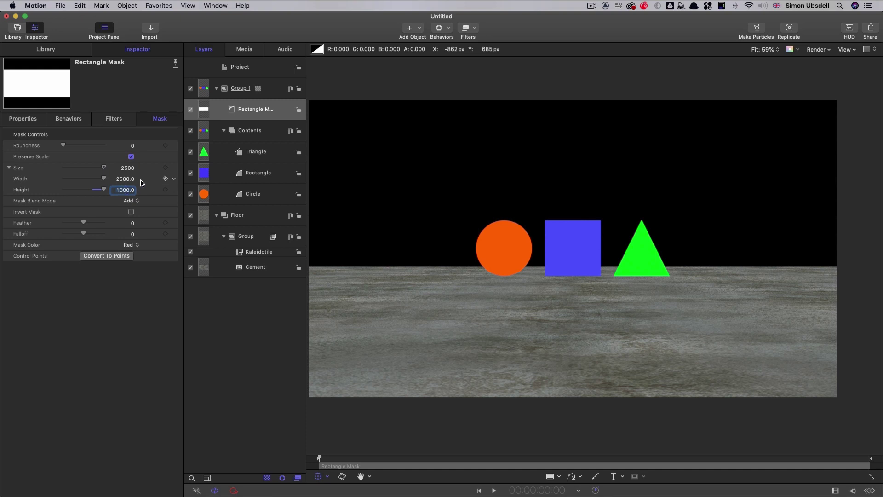
# Reset the rectangle mask's transform and set its Y position to 500 px.
pyautogui.click(21, 119)
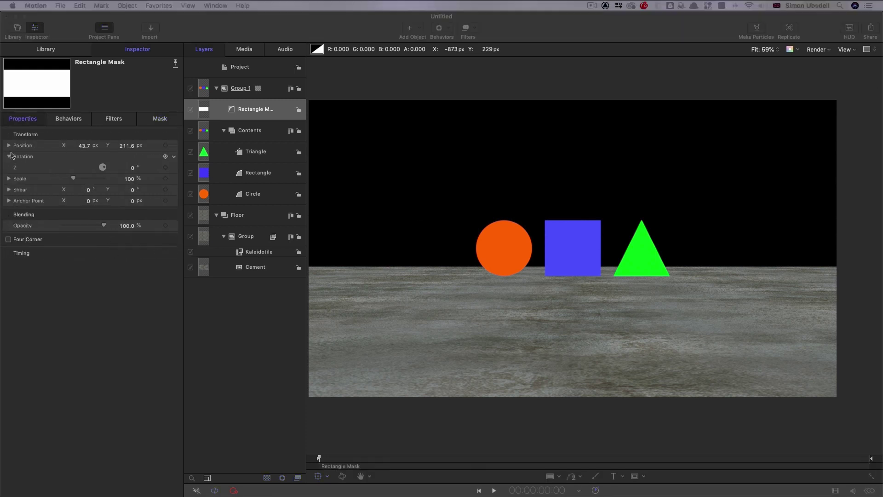
pyautogui.rightClick(80, 134)
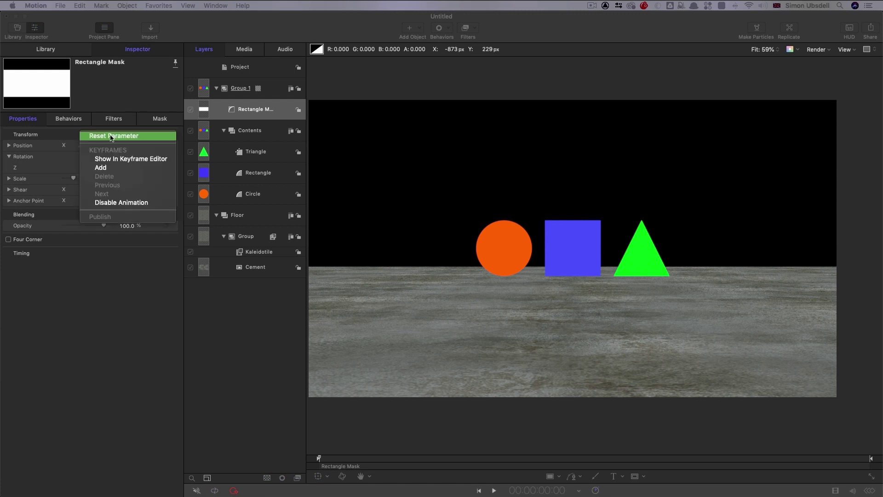
pyautogui.press('Return')
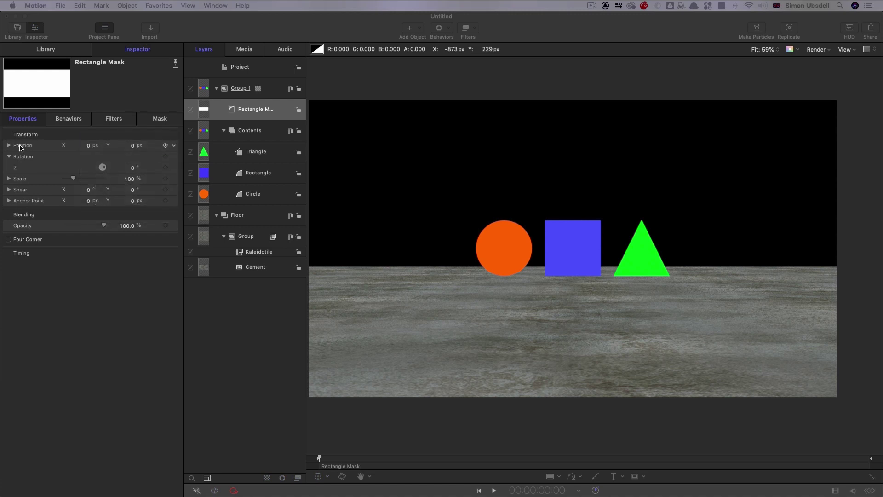
pyautogui.click(132, 146)
pyautogui.write('5')
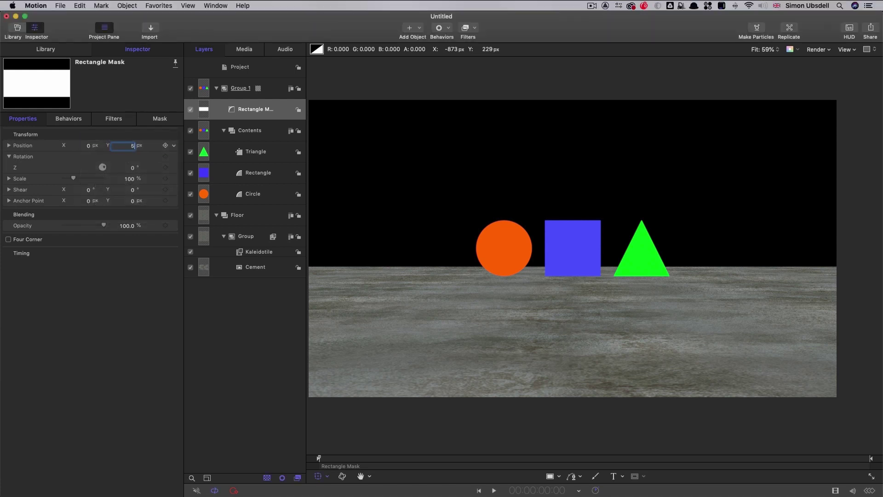
pyautogui.write('00')
pyautogui.press('Return')
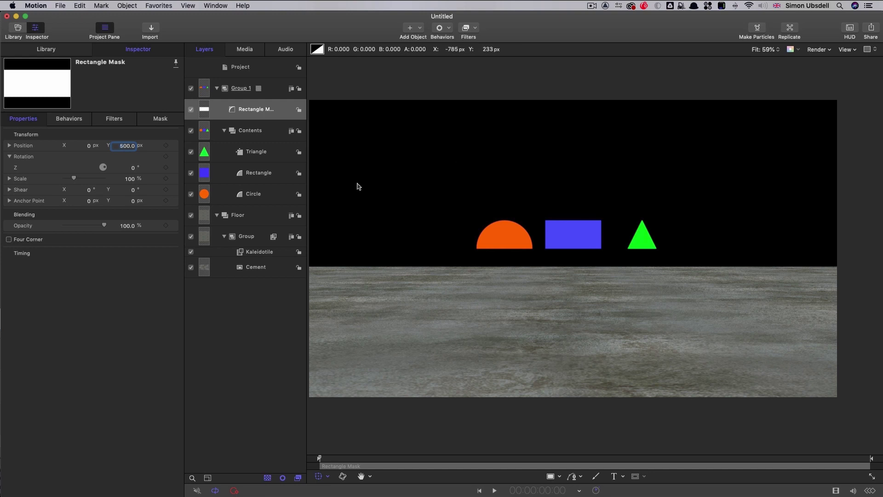
# Keyframe the Contents group's Y position at -150 px on the first frame.
pyautogui.click(204, 131)
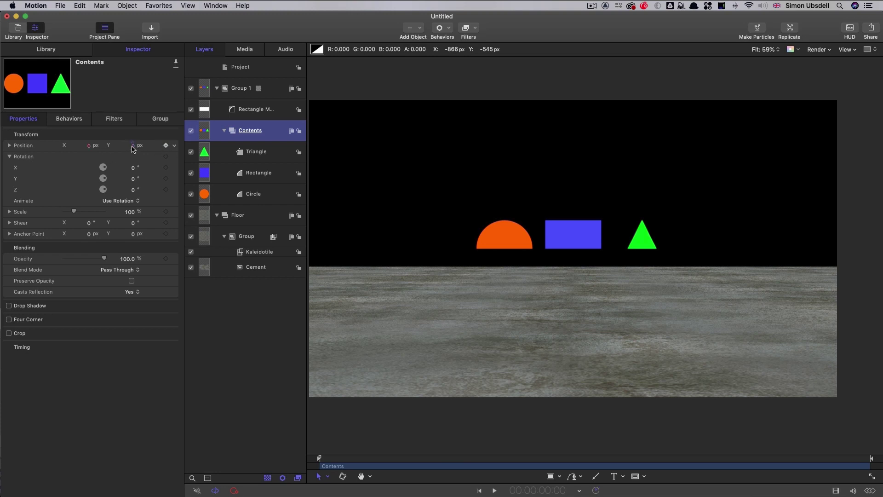
pyautogui.click(132, 145)
pyautogui.write('-15')
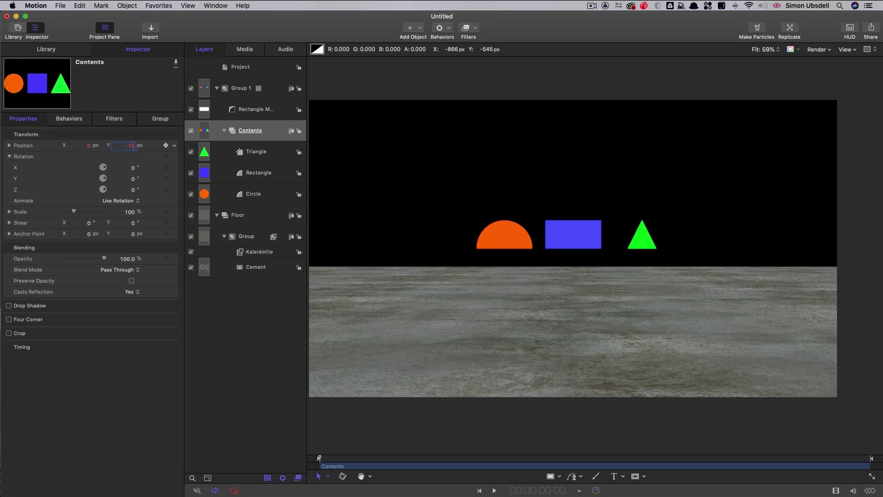
pyautogui.write('0')
pyautogui.press('Return')
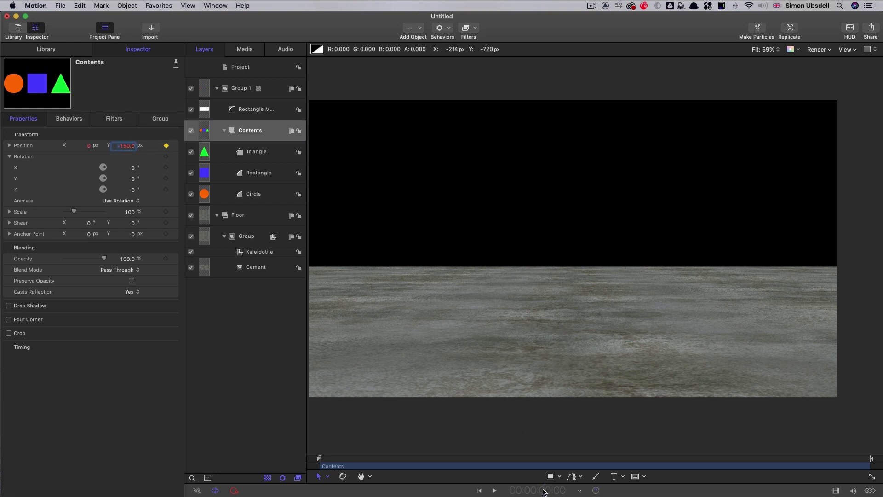
# Keyframe the Contents group's Y position at 125 px at 3:00.
pyautogui.click(543, 490)
pyautogui.write('300')
pyautogui.press('Return')
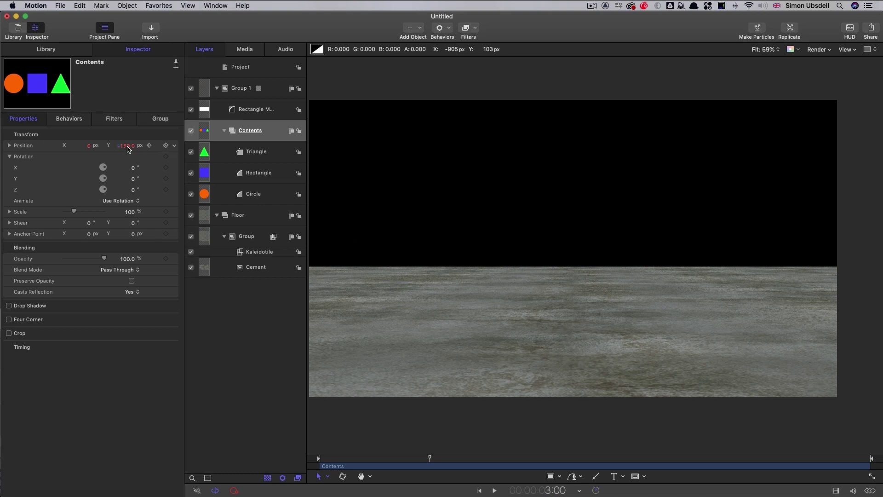
pyautogui.click(131, 146)
pyautogui.write('125')
pyautogui.press('Return')
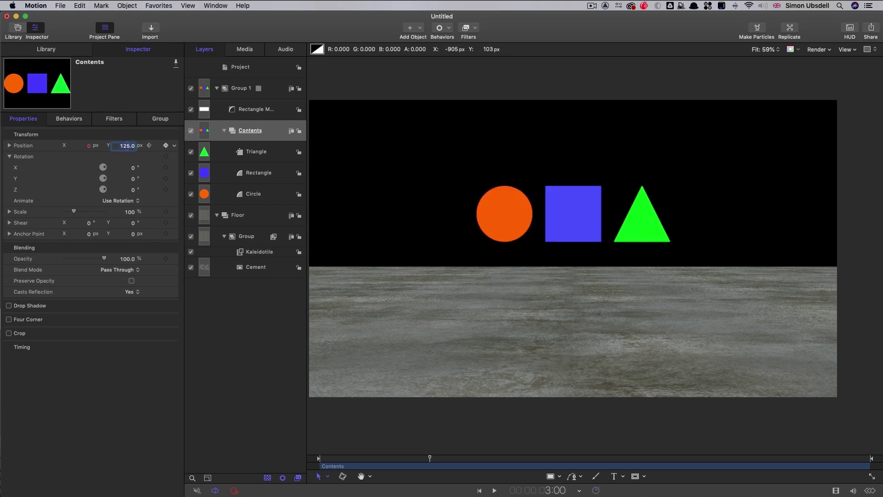
# Play the animation from the start to check the shapes rising from behind the mask edge.
pyautogui.moveTo(448, 458); pyautogui.dragTo(319, 458)
pyautogui.press('space')
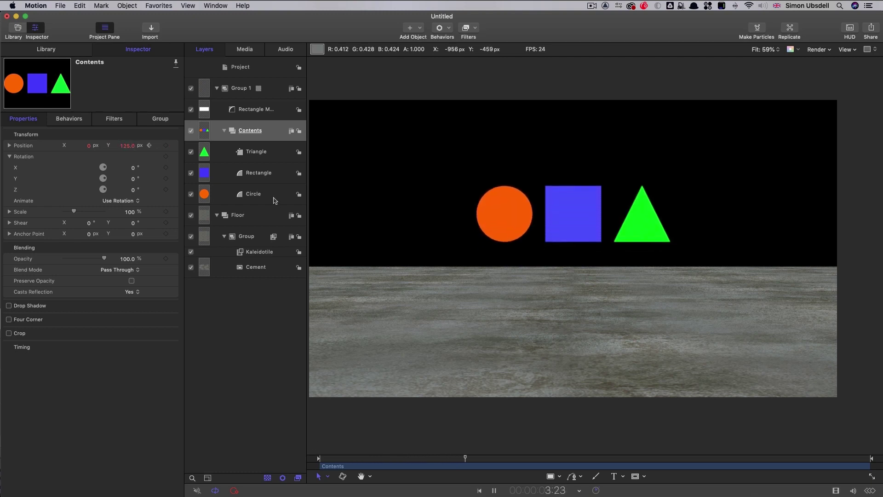
pyautogui.press('space')
# Set the Floor group's Y position to 0 px and park the playhead at 4:03.
pyautogui.click(204, 217)
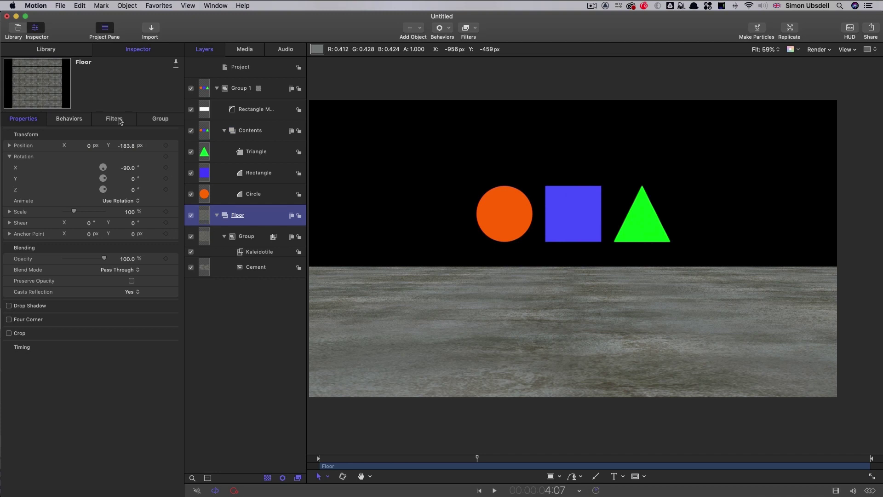
pyautogui.doubleClick(126, 146)
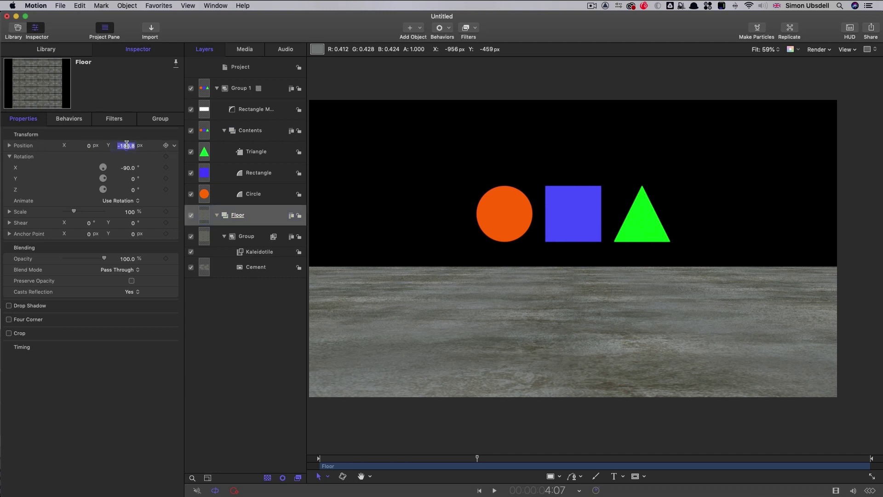
pyautogui.write('0')
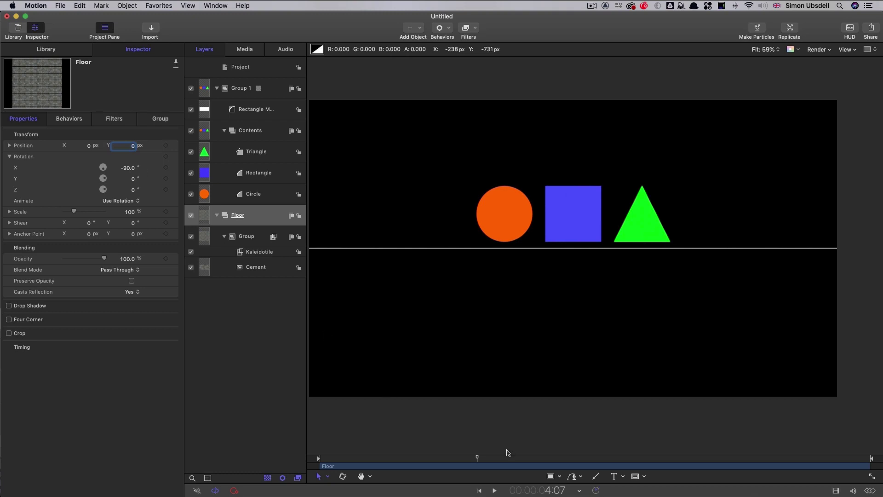
pyautogui.moveTo(469, 457)
pyautogui.mouseDown()
pyautogui.moveTo(335, 460)
pyautogui.moveTo(437, 465)
pyautogui.moveTo(359, 455)
pyautogui.moveTo(339, 442)
pyautogui.moveTo(473, 469)
pyautogui.mouseUp()
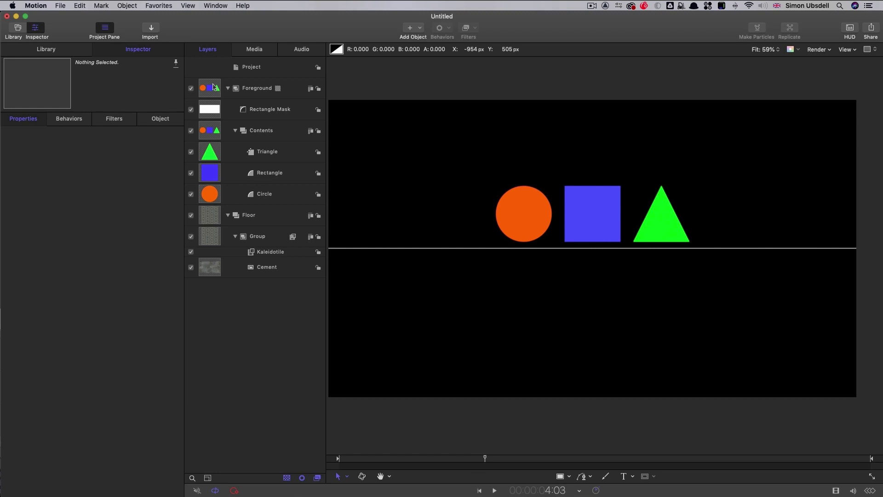
# Collapse the Floor group and make a clone layer of the Foreground group, named Main Glow.
pyautogui.click(215, 87)
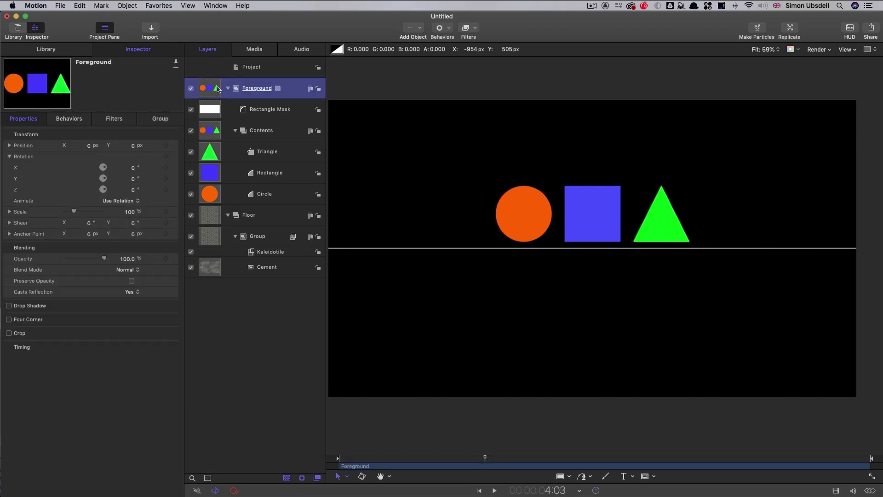
pyautogui.click(227, 215)
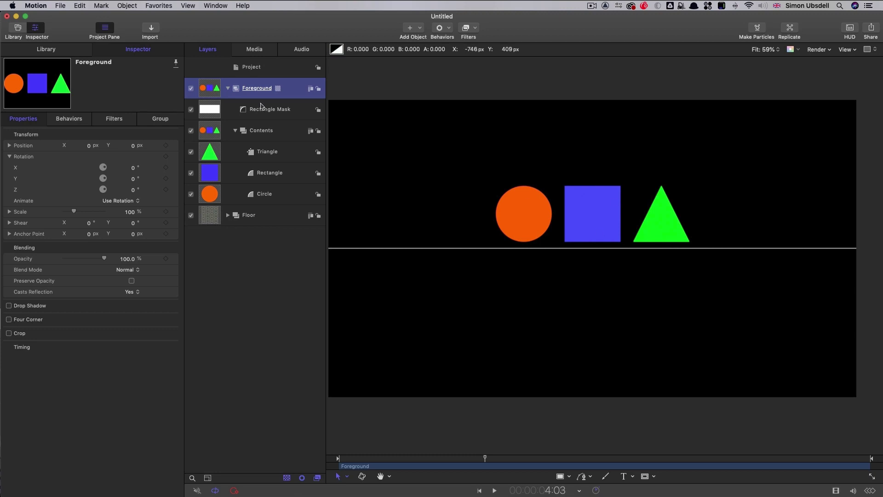
pyautogui.rightClick(208, 87)
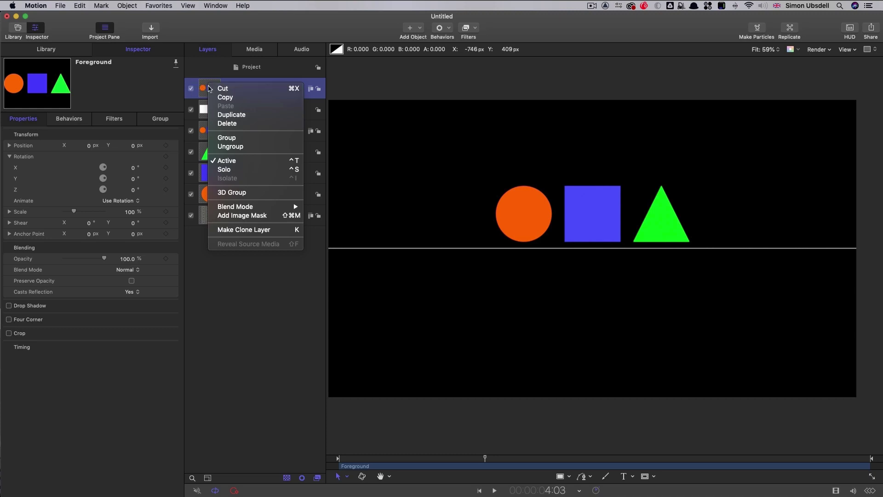
pyautogui.click(246, 231)
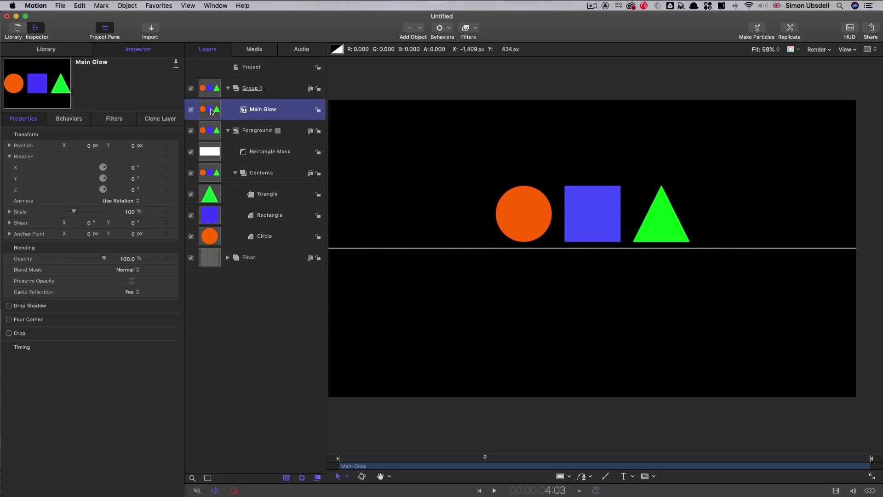
# Add an OpenEXR Tone Map filter and a Gaussian Blur filter to the Main Glow clone layer.
pyautogui.click(475, 28)
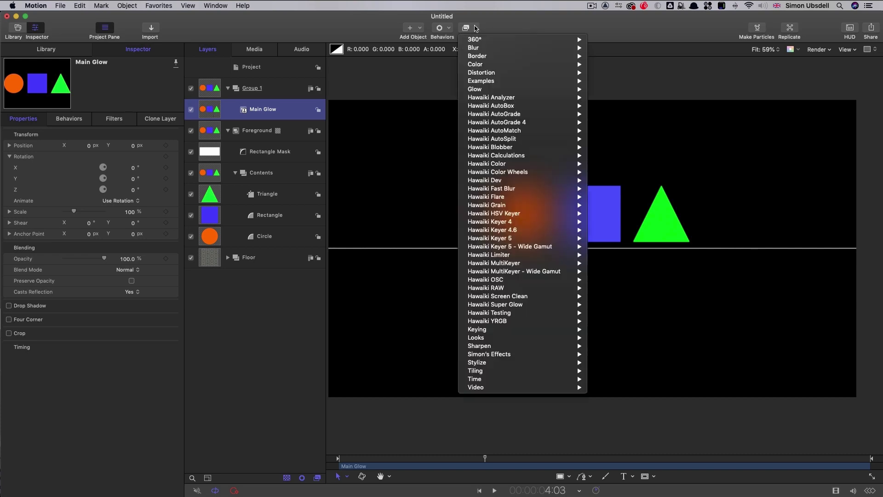
pyautogui.moveTo(475, 65)
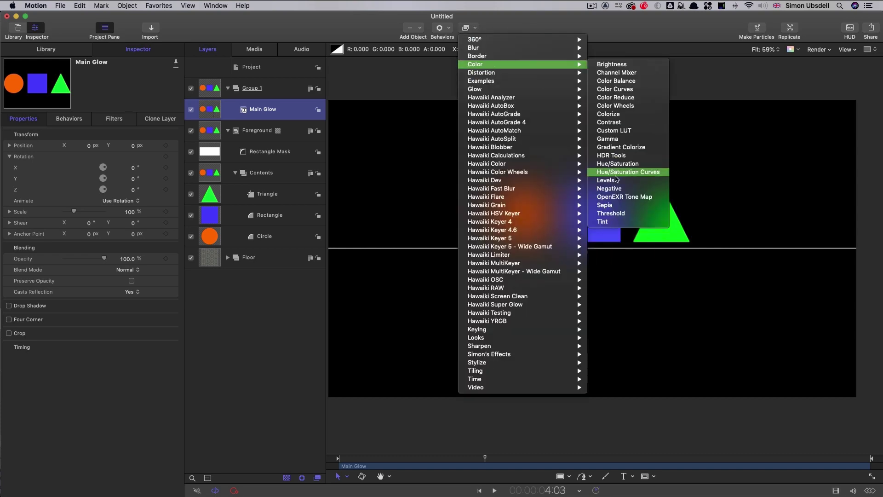
pyautogui.click(621, 200)
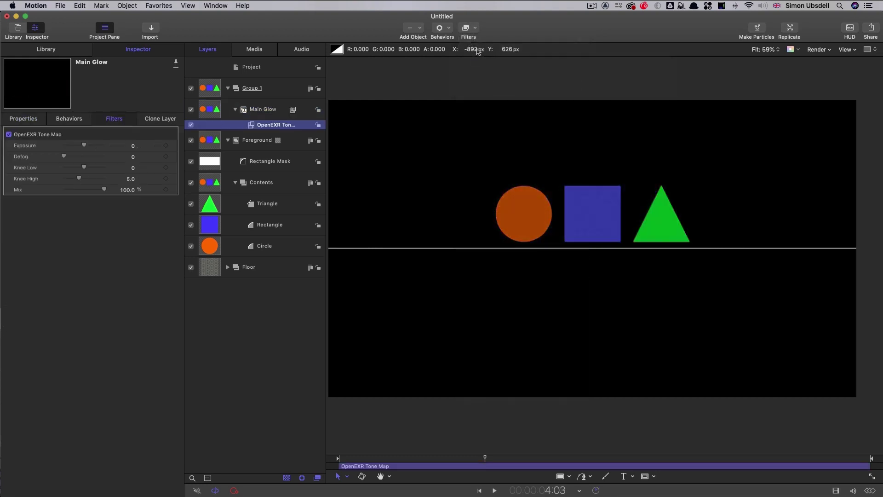
pyautogui.click(475, 29)
pyautogui.moveTo(478, 48)
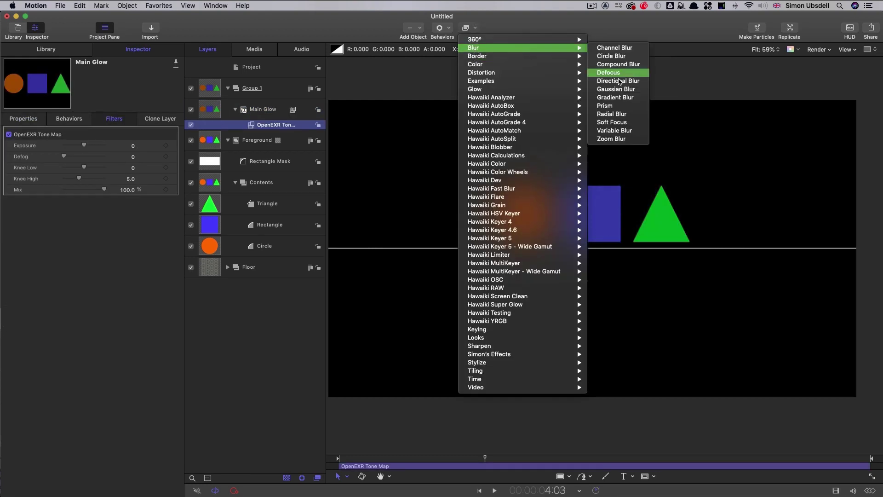
pyautogui.click(629, 91)
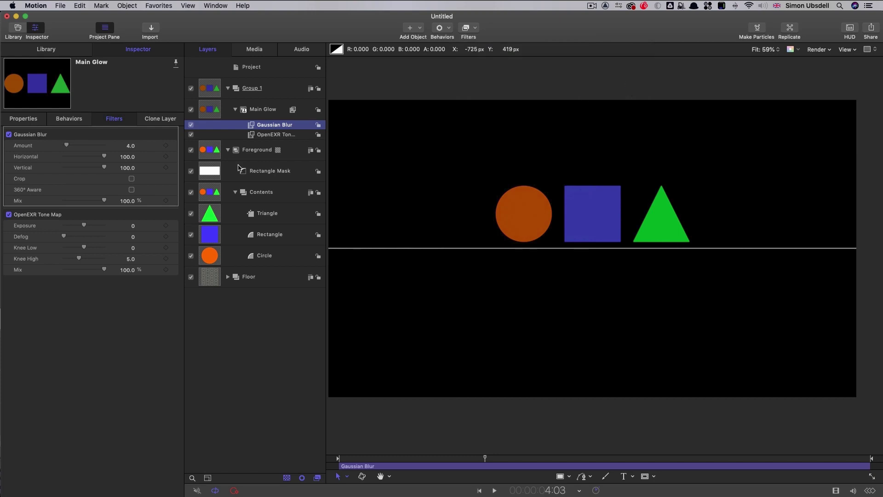
# Set the Main Glow layer's tone map exposure to 3 and its Gaussian Blur amount to 32.
pyautogui.click(133, 225)
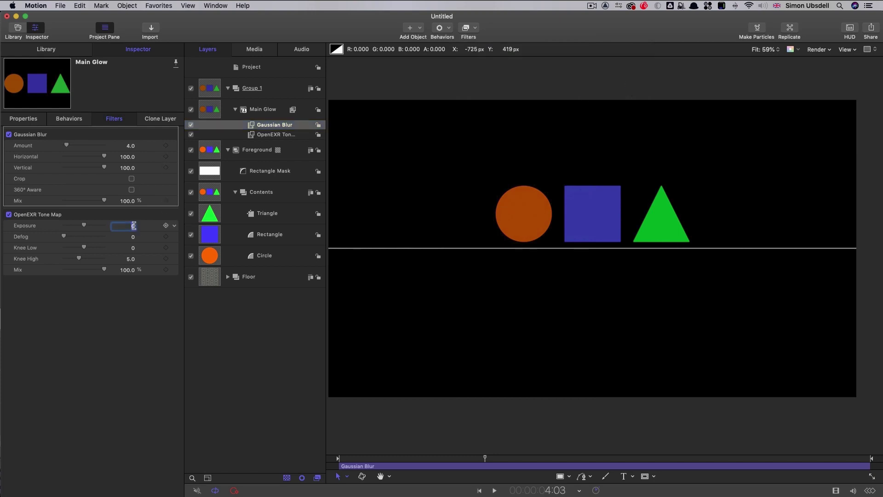
pyautogui.press('Return')
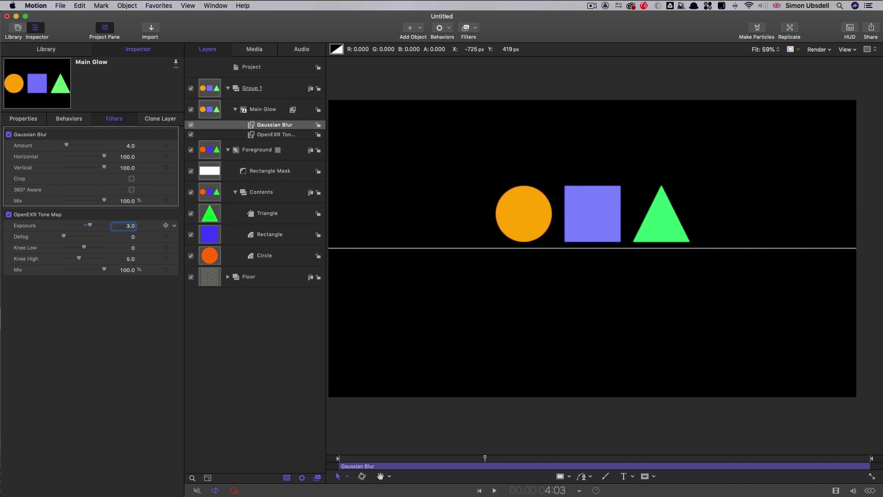
pyautogui.click(131, 146)
pyautogui.write('32')
pyautogui.press('Return')
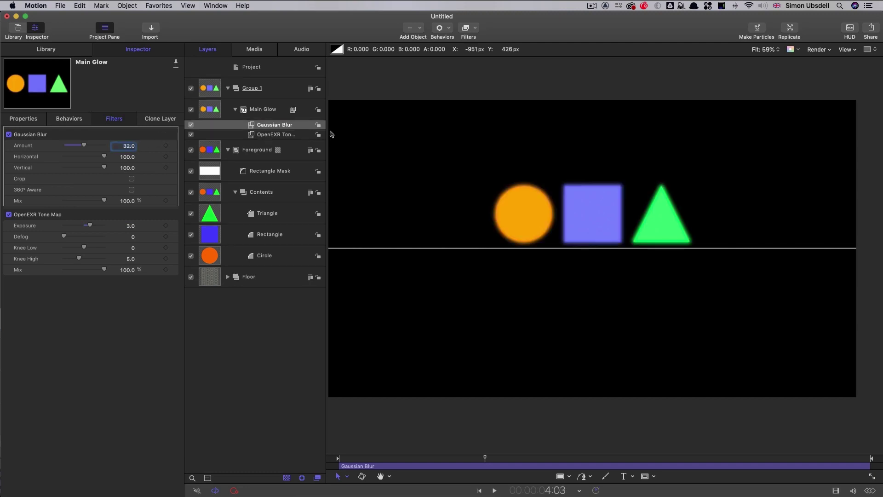
# Duplicate Main Glow's Gaussian Blur filter and set the copy's amount to 64 and mix to 50%.
pyautogui.rightClick(276, 125)
pyautogui.click(298, 155)
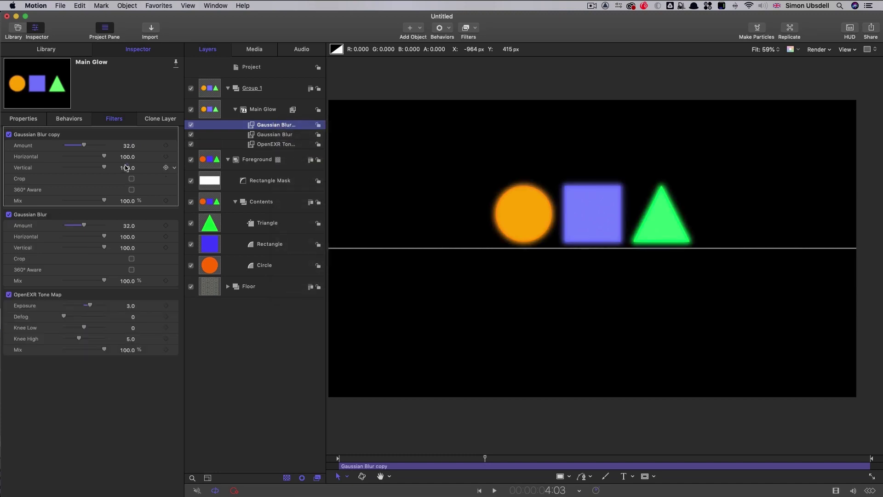
pyautogui.click(128, 145)
pyautogui.write('64')
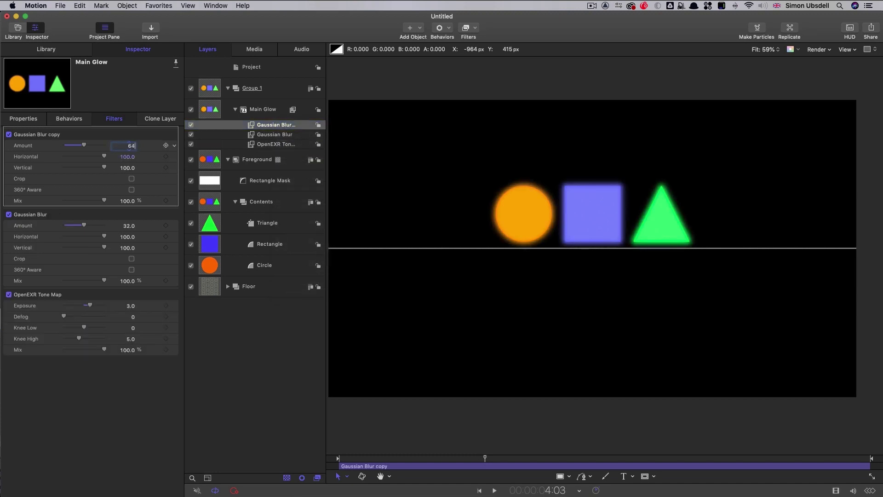
pyautogui.press('Return')
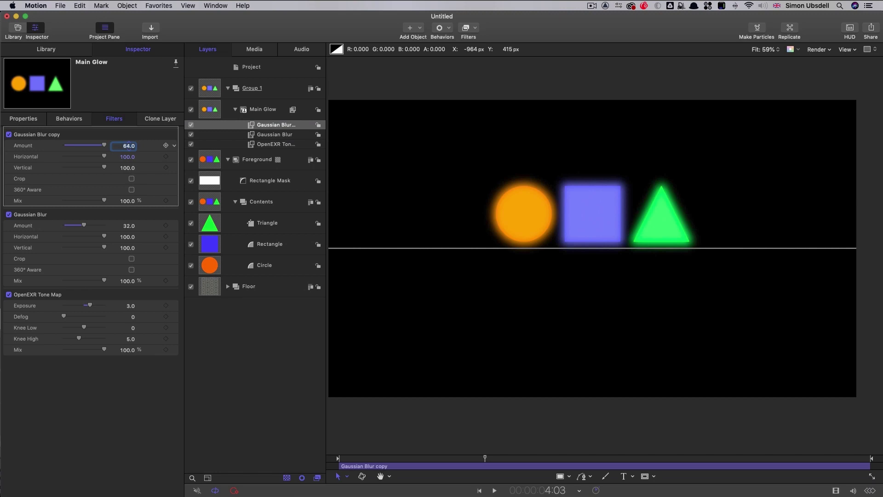
pyautogui.click(131, 200)
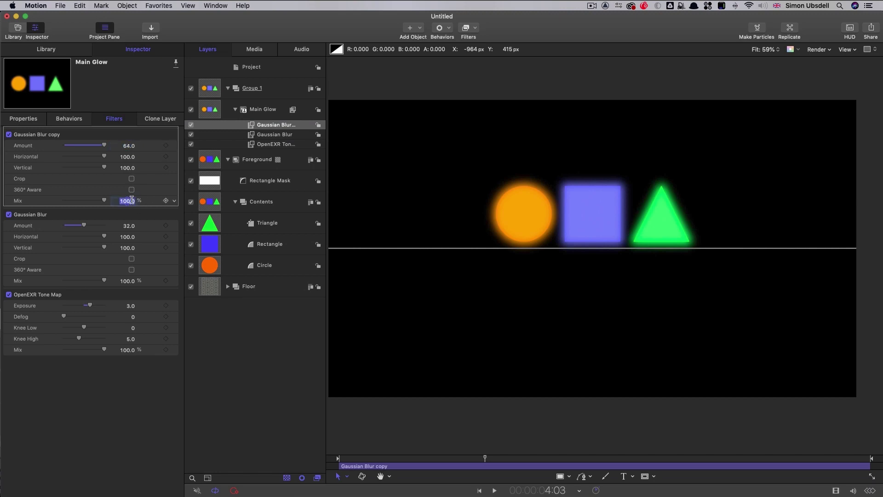
pyautogui.write('50')
pyautogui.press('Return')
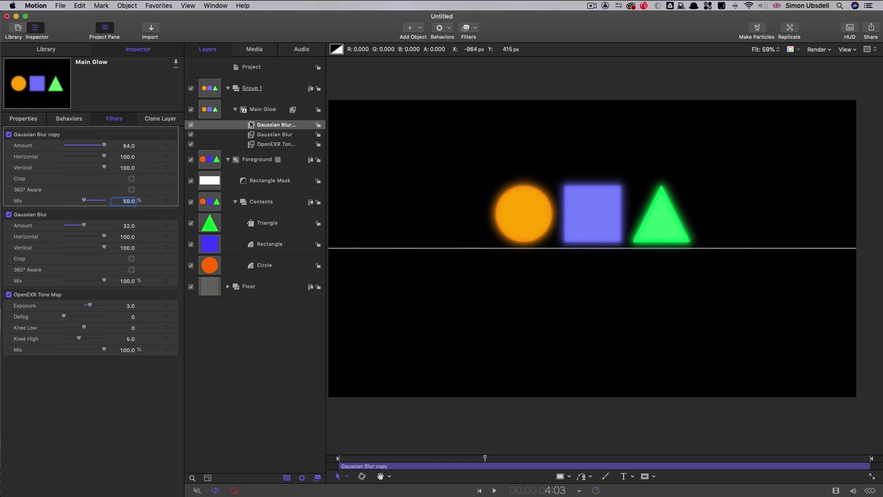
# Duplicate the 64-amount Gaussian Blur and set the new copy's amount to 128 and mix to 30%.
pyautogui.press('super+d')
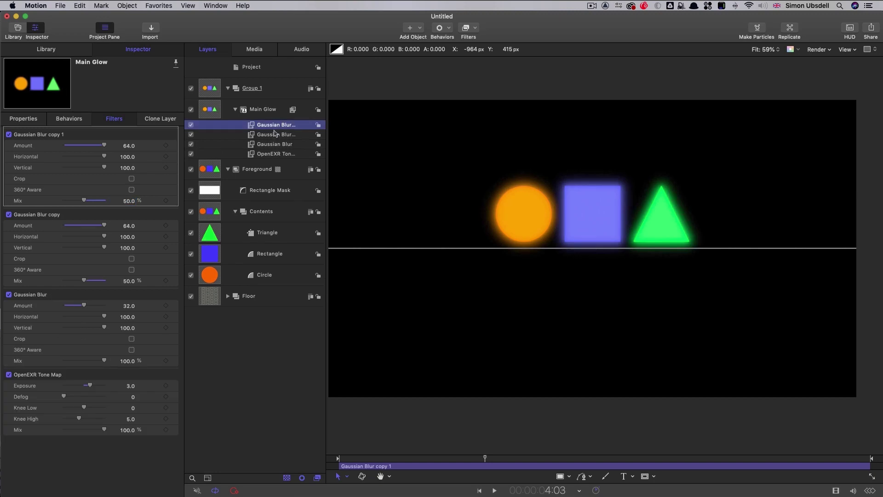
pyautogui.click(134, 144)
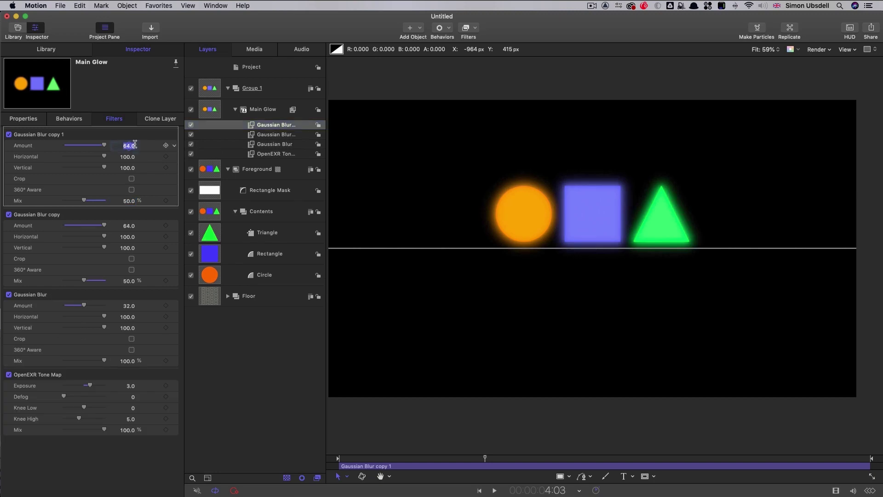
pyautogui.write('128')
pyautogui.press('Return')
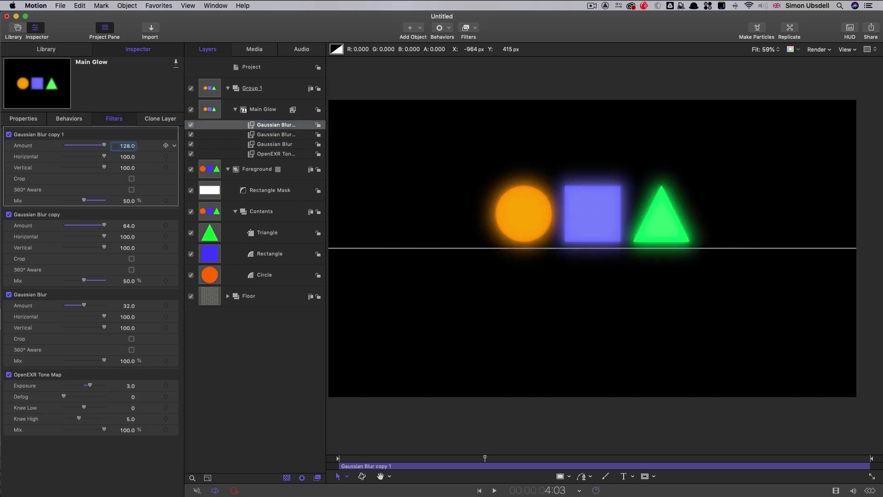
pyautogui.click(125, 200)
pyautogui.write('30')
pyautogui.press('Return')
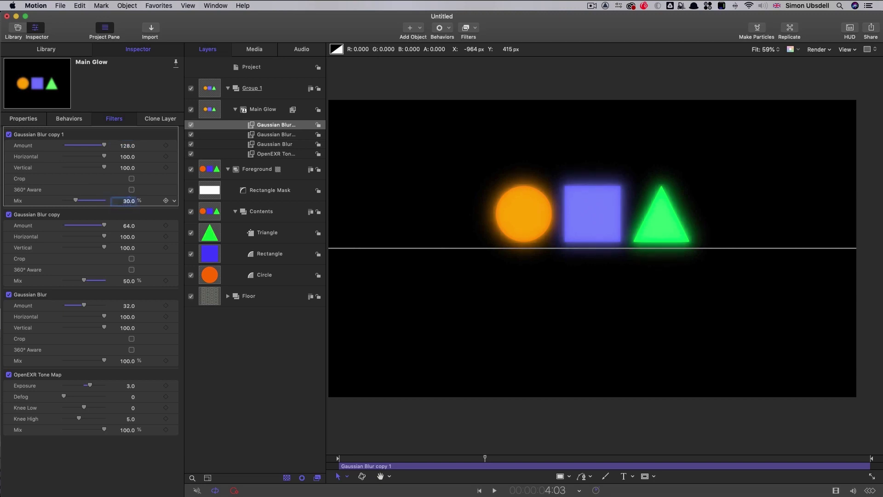
# Duplicate the 128-amount Gaussian Blur and set the new copy's amount to 256 and mix to 20%.
pyautogui.rightClick(253, 126)
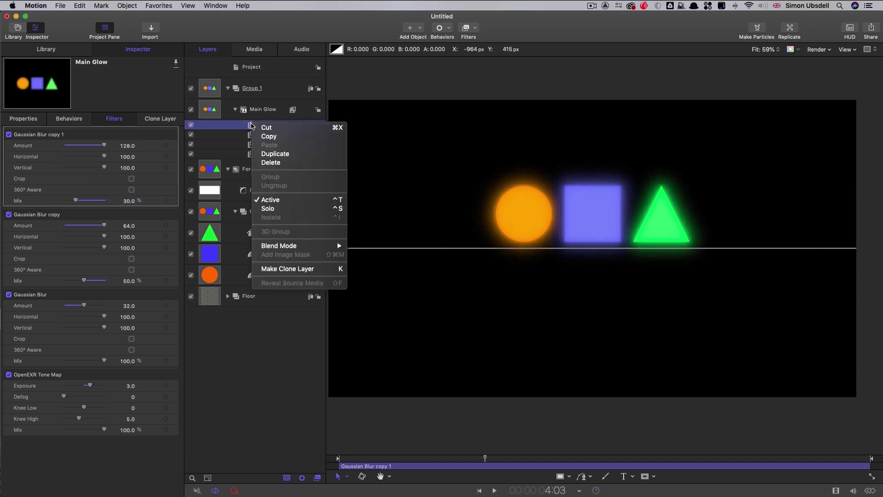
pyautogui.click(268, 154)
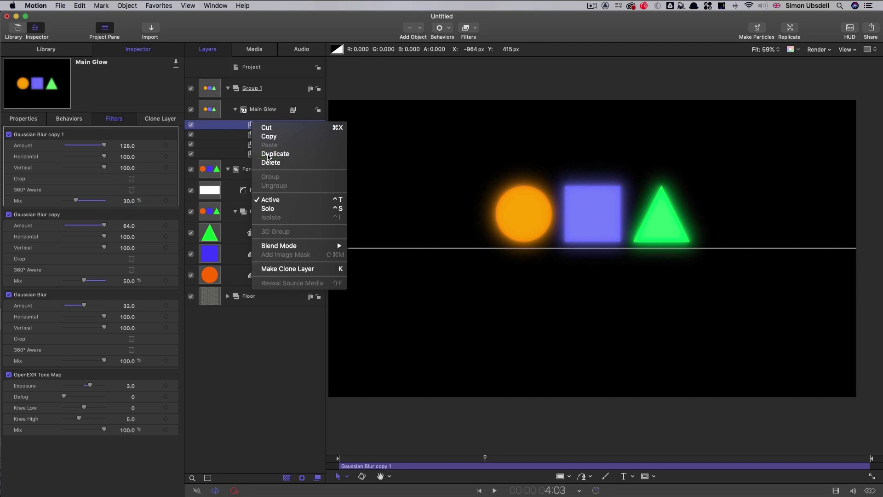
pyautogui.click(127, 146)
pyautogui.write('256')
pyautogui.press('Return')
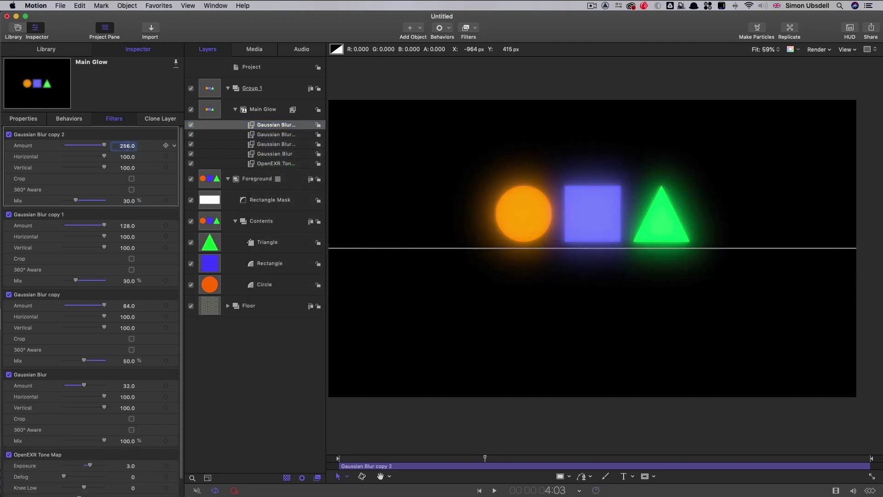
pyautogui.click(129, 201)
pyautogui.write('20')
pyautogui.press('Return')
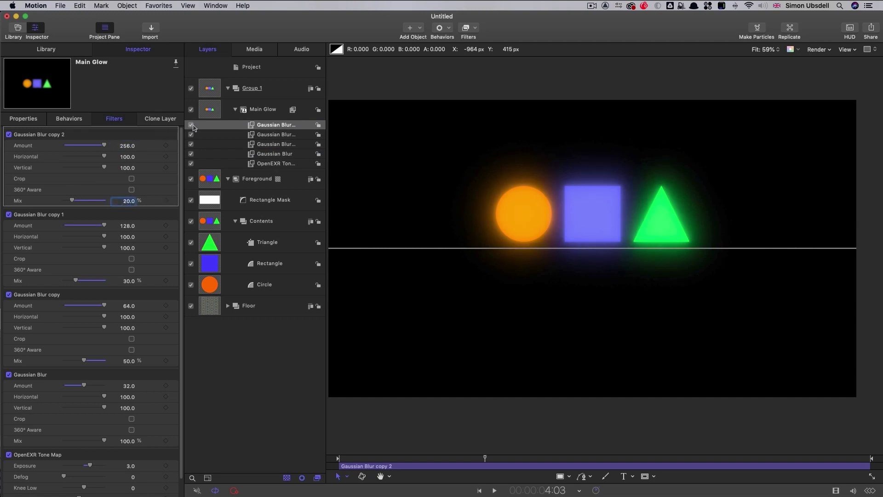
# Toggle the Main Glow layer off and on to compare the shapes with and without the glow.
pyautogui.click(191, 110)
pyautogui.click(191, 109)
pyautogui.click(190, 109)
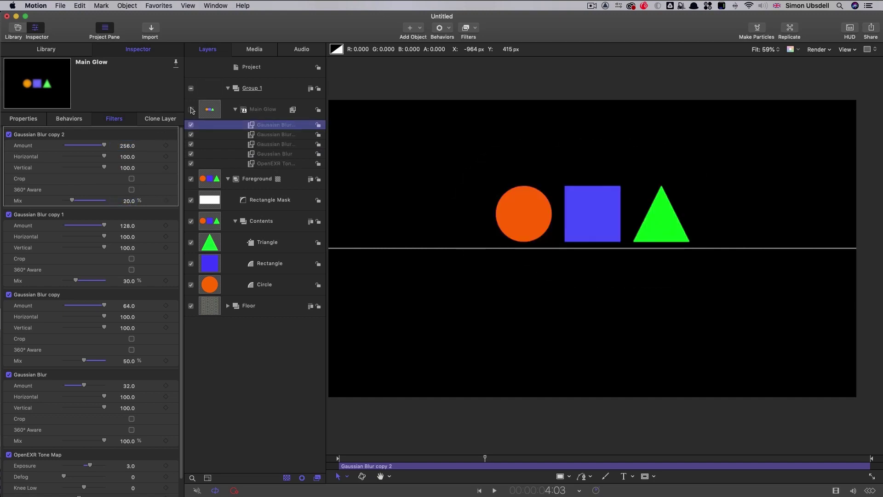
pyautogui.click(191, 110)
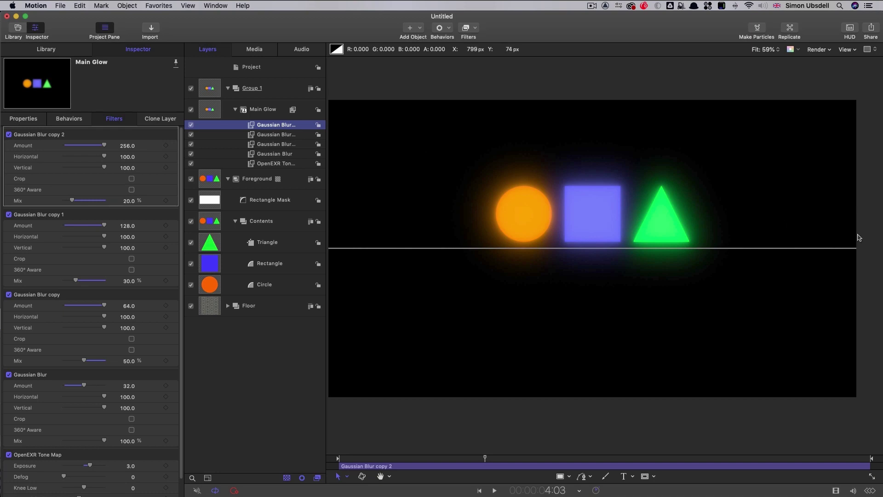
# Set the Main Glow clone layer's blend mode to Add.
pyautogui.click(207, 109)
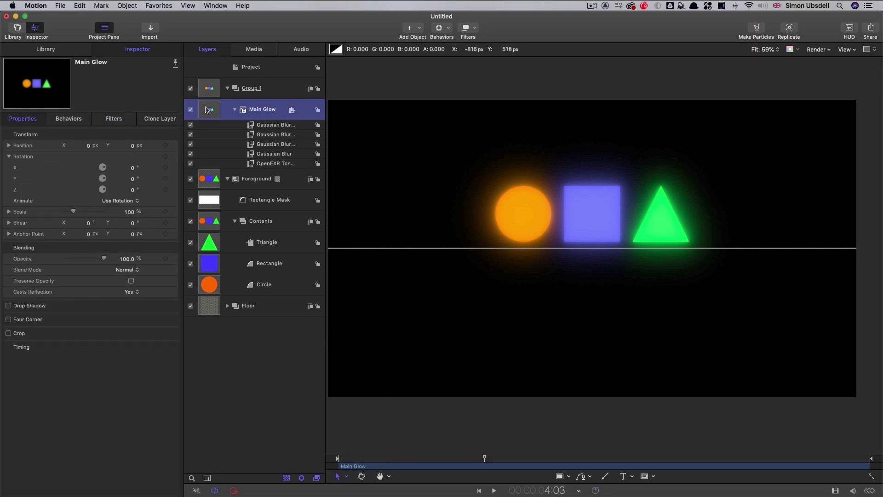
pyautogui.click(125, 269)
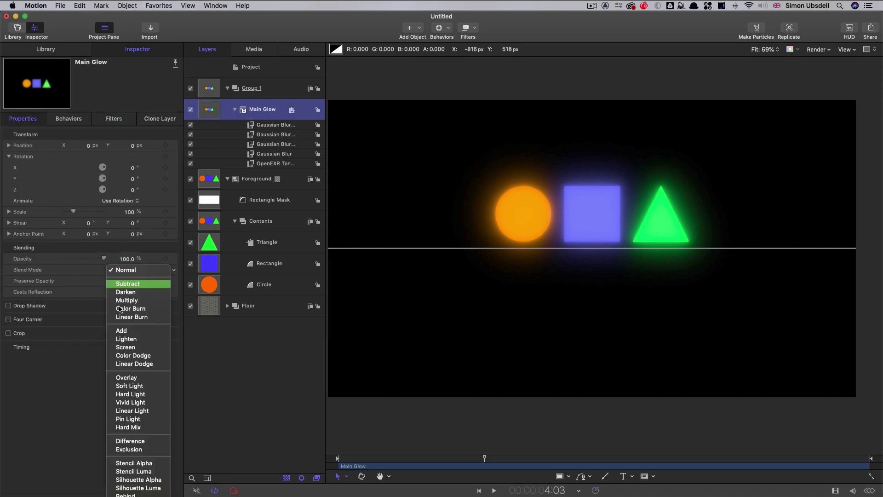
pyautogui.click(122, 335)
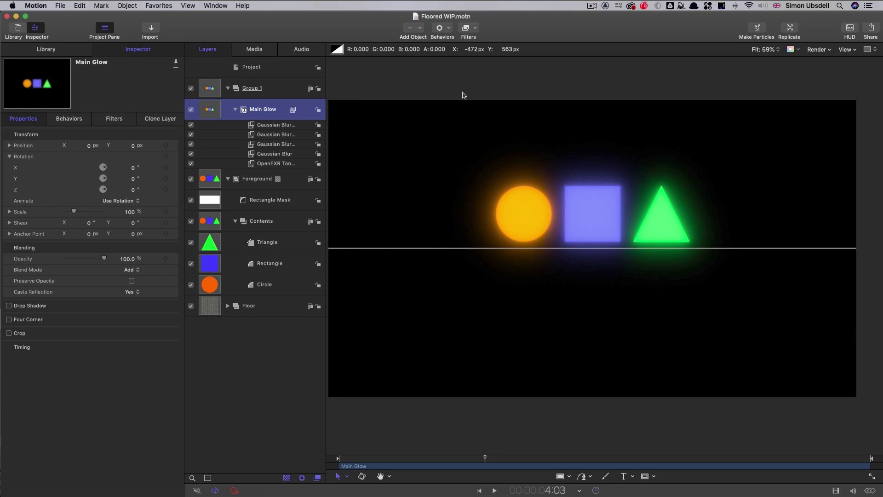
# Change the group type of both Group 1 and the Floor group from 2D to 3D.
pyautogui.click(210, 88)
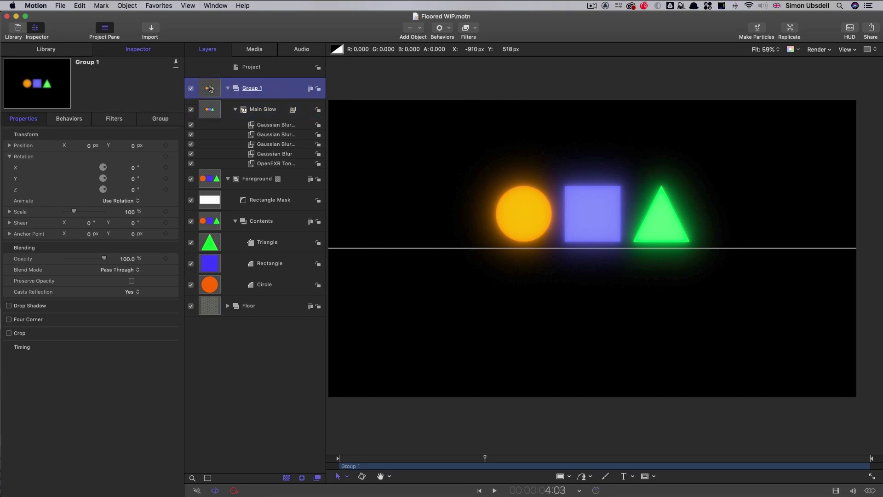
pyautogui.click(161, 119)
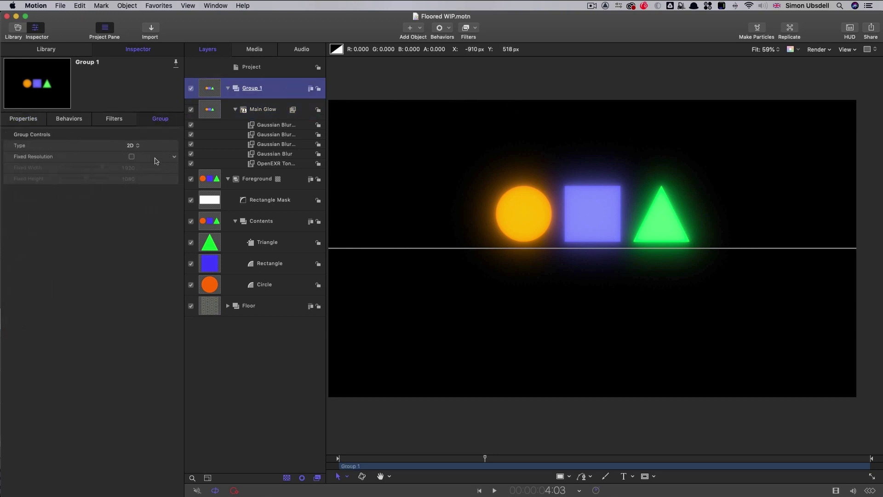
pyautogui.click(130, 146)
pyautogui.click(131, 155)
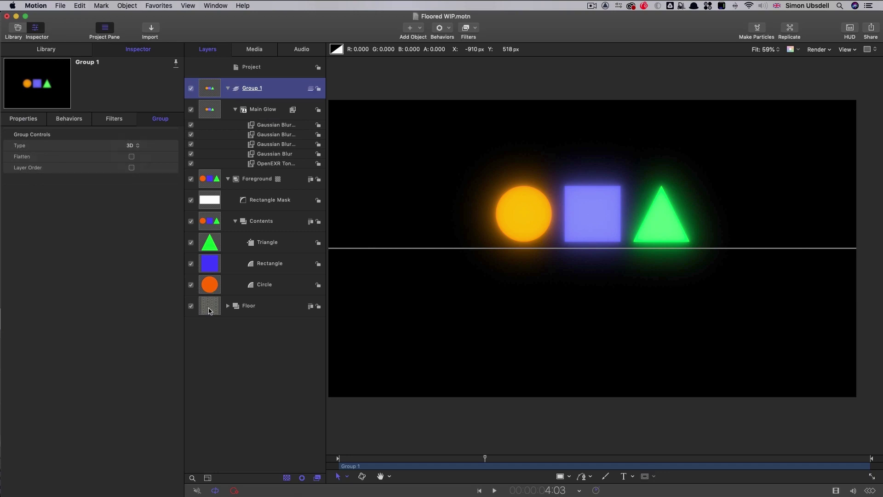
pyautogui.click(210, 306)
pyautogui.click(131, 145)
pyautogui.click(131, 154)
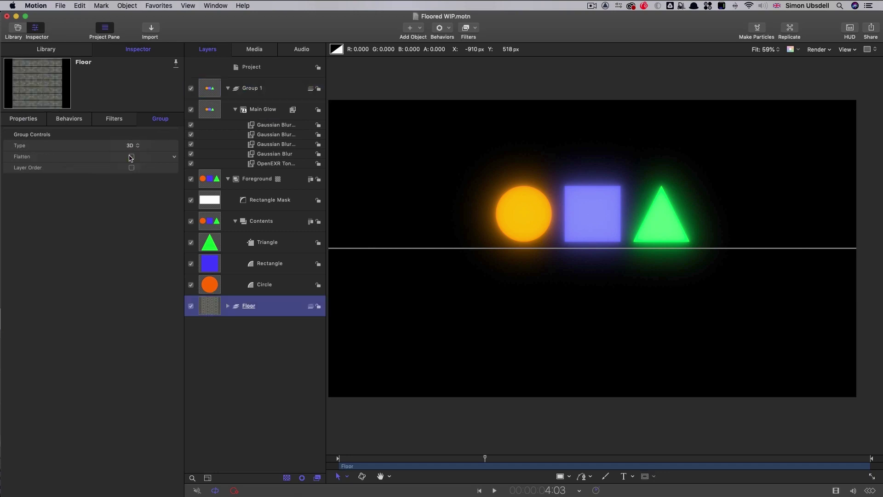
# Add a camera to the scene and set its X rotation to -12°.
pyautogui.click(418, 29)
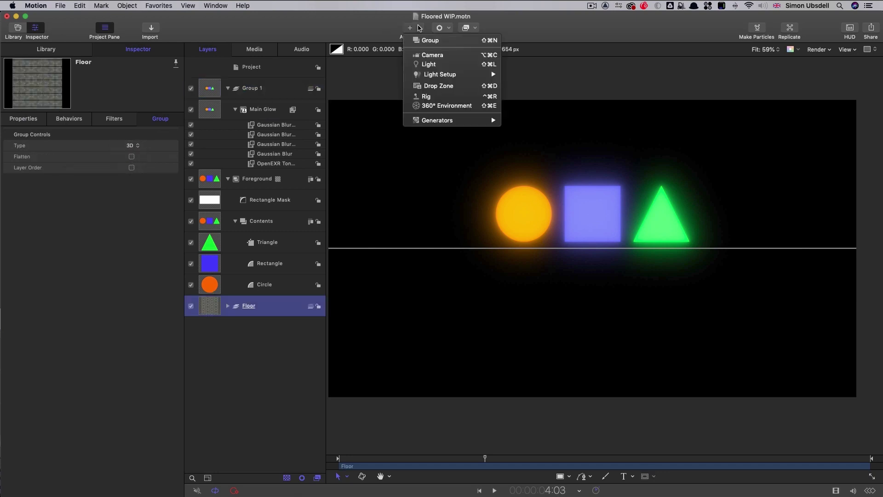
pyautogui.click(426, 55)
pyautogui.click(35, 119)
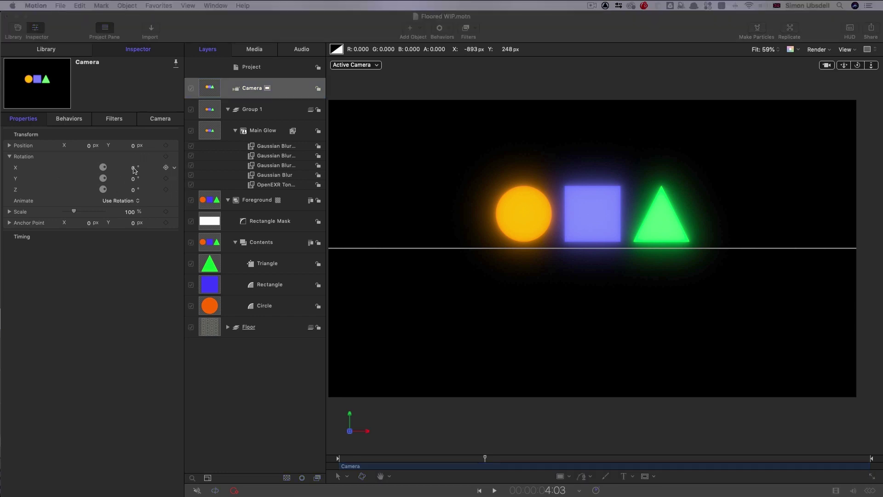
pyautogui.click(134, 168)
pyautogui.write('-12')
pyautogui.press('Return')
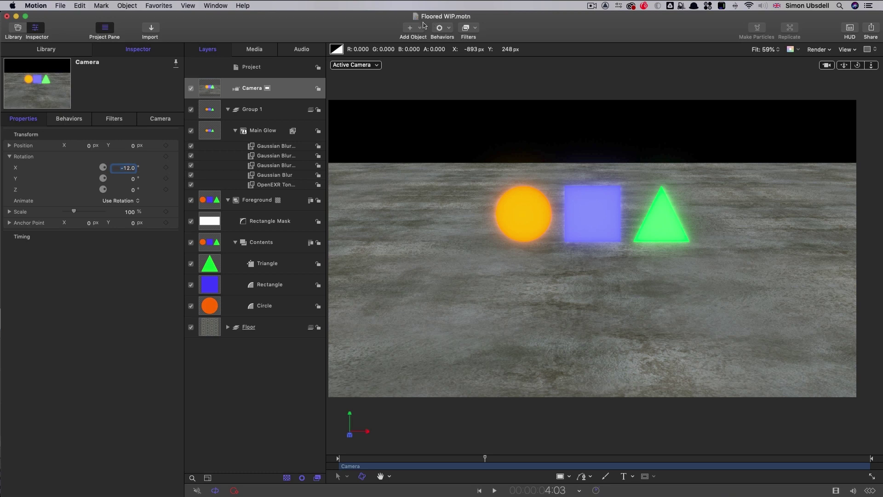
# Add a light to the scene at Y position 250 px and hide the canvas overlays.
pyautogui.click(420, 27)
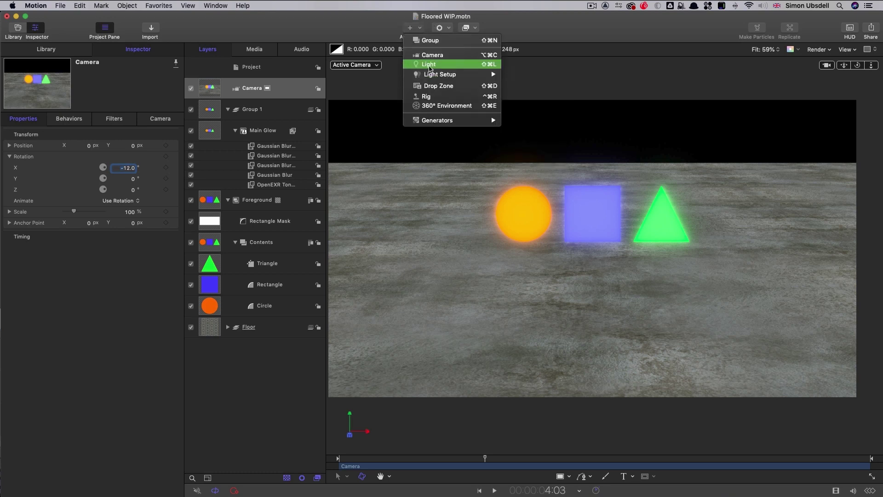
pyautogui.click(430, 65)
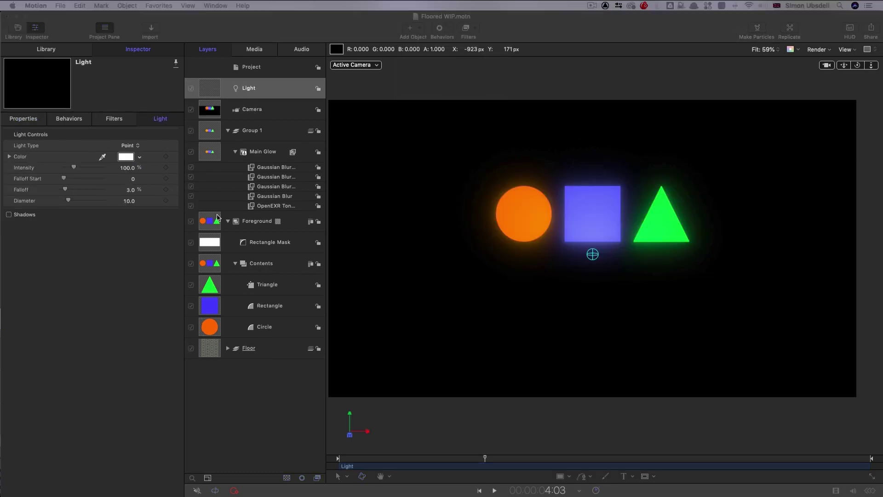
pyautogui.click(27, 119)
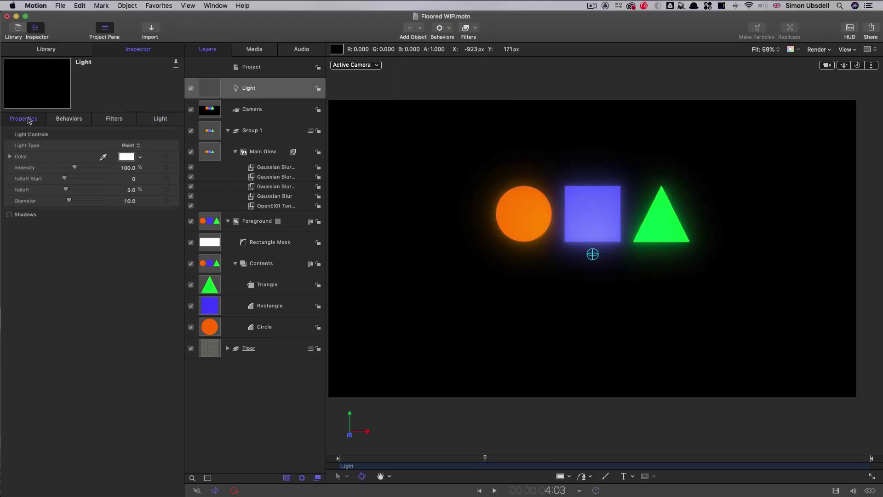
pyautogui.click(9, 146)
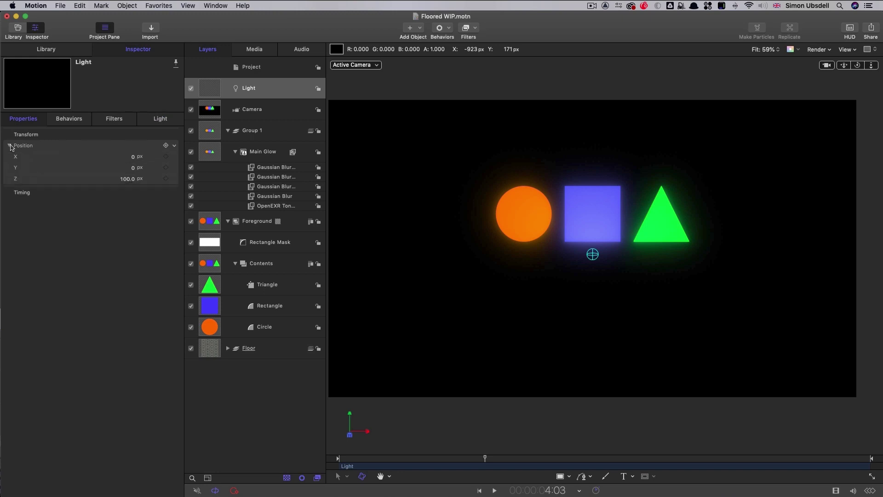
pyautogui.click(133, 168)
pyautogui.write('250')
pyautogui.press('Return')
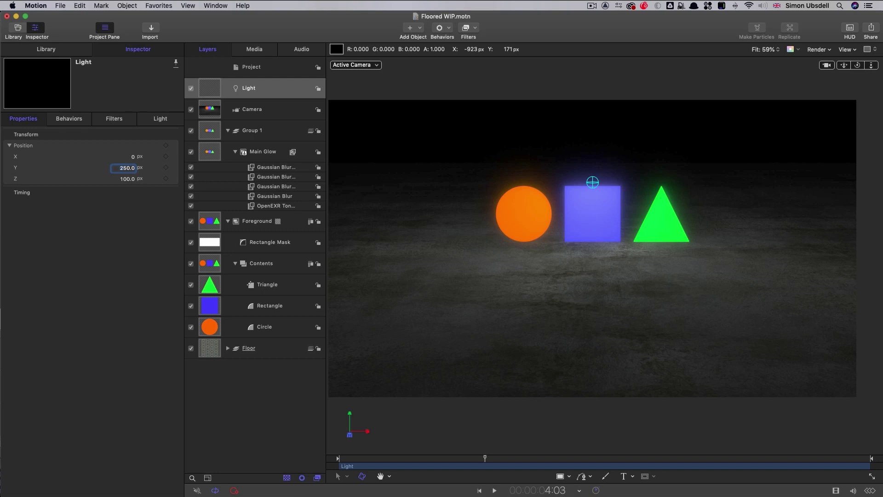
pyautogui.press('super+slash')
pyautogui.click(212, 87)
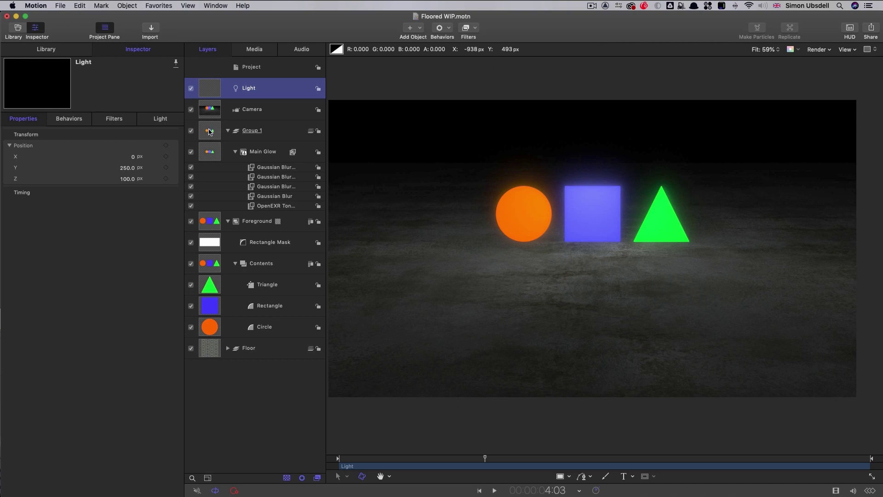
# Set Group 1's lighting shading to Off and move the playhead to 4:01.
pyautogui.click(209, 132)
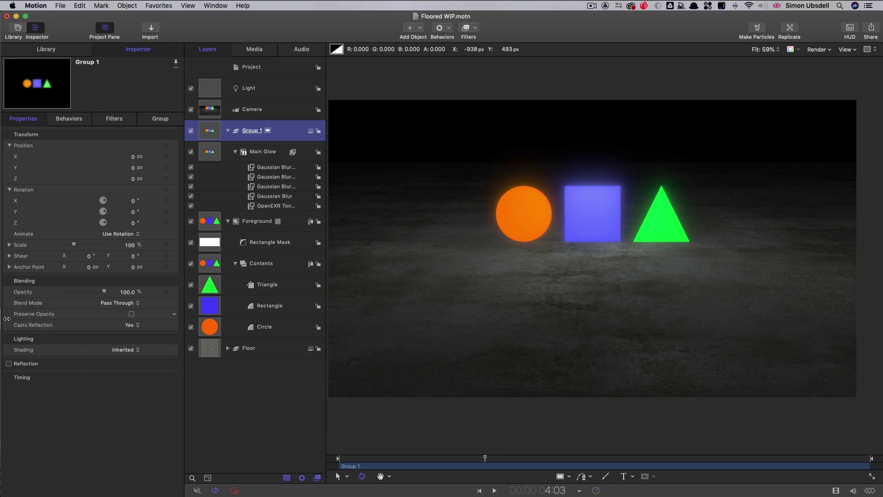
pyautogui.click(125, 350)
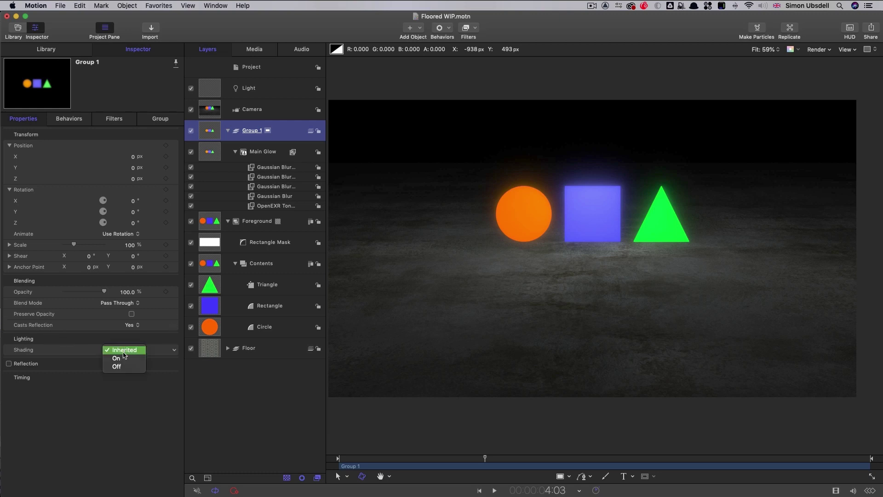
pyautogui.click(117, 366)
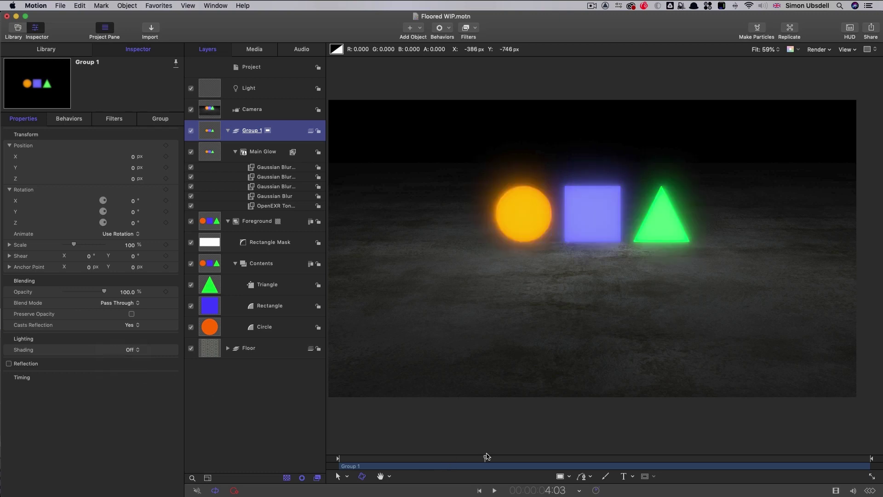
pyautogui.moveTo(486, 456)
pyautogui.mouseDown()
pyautogui.moveTo(339, 458)
pyautogui.moveTo(493, 469)
pyautogui.moveTo(338, 457)
pyautogui.moveTo(484, 468)
pyautogui.mouseUp()
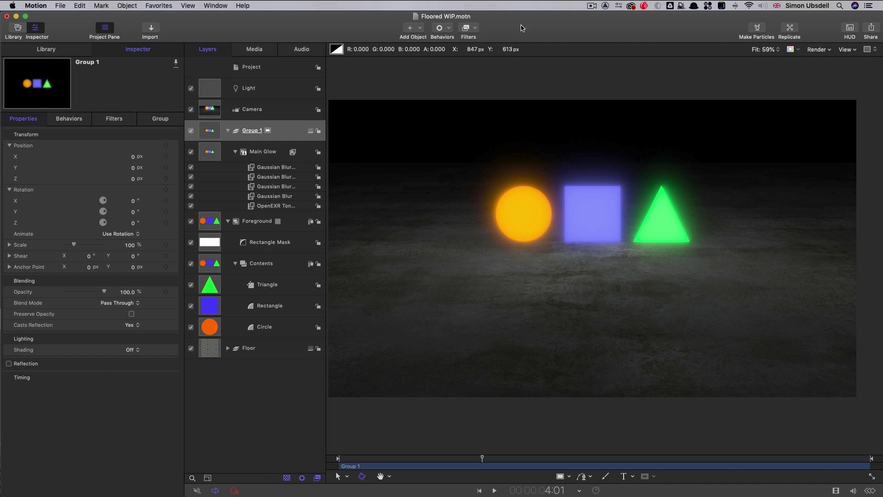
# Make a clone layer of the Foreground group and move the clone's new group into Group 1 above Main Glow.
pyautogui.click(211, 223)
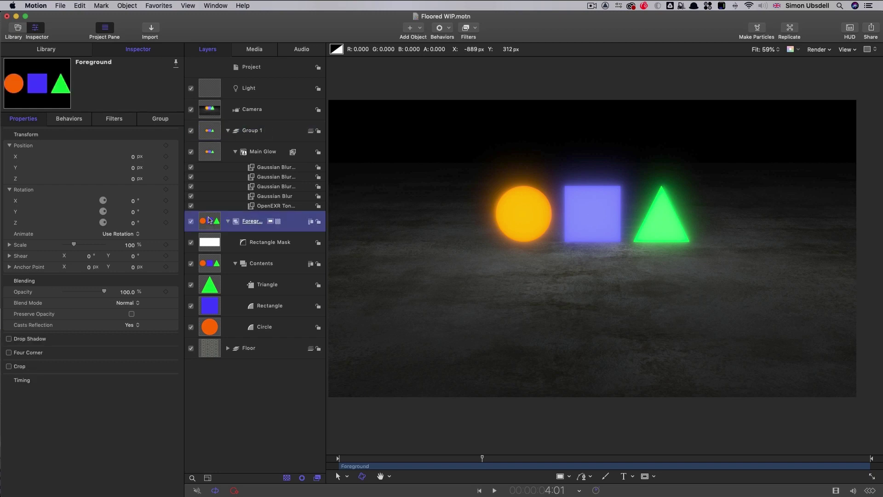
pyautogui.rightClick(209, 220)
pyautogui.click(252, 364)
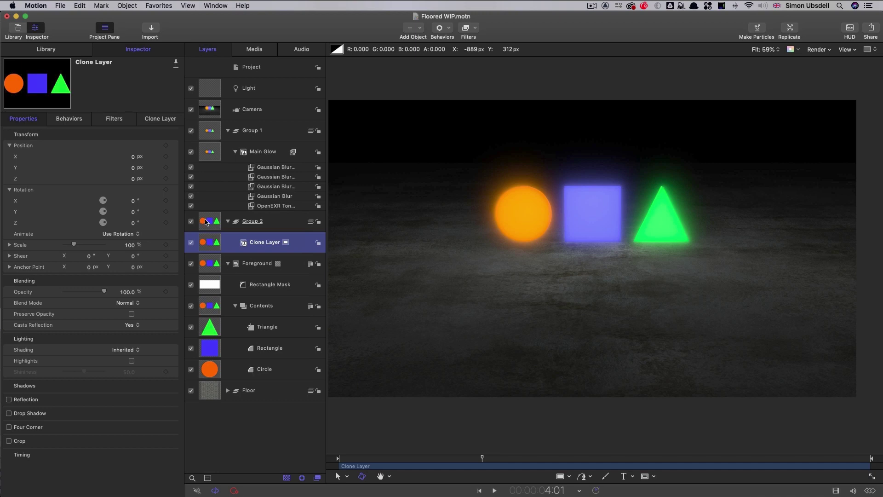
pyautogui.moveTo(208, 220); pyautogui.dragTo(251, 147)
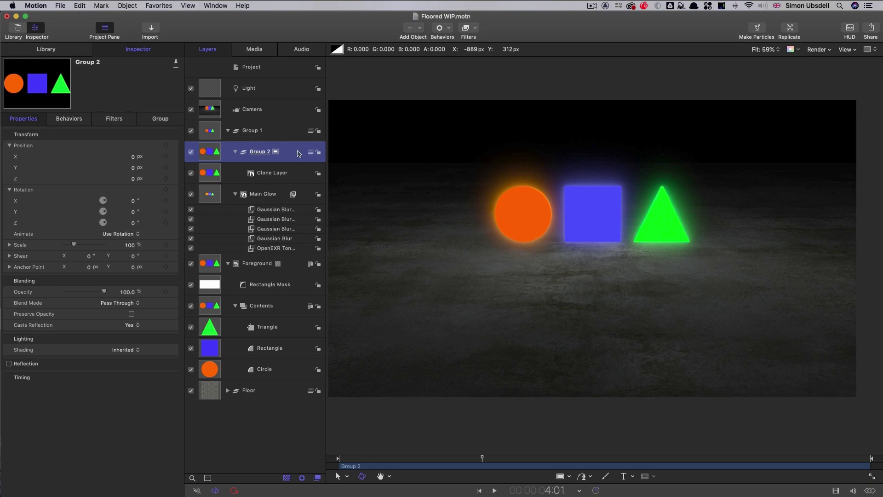
# Switch the cloned layer's group to 2D, name it Reflection and set its X rotation to 90°.
pyautogui.rightClick(298, 153)
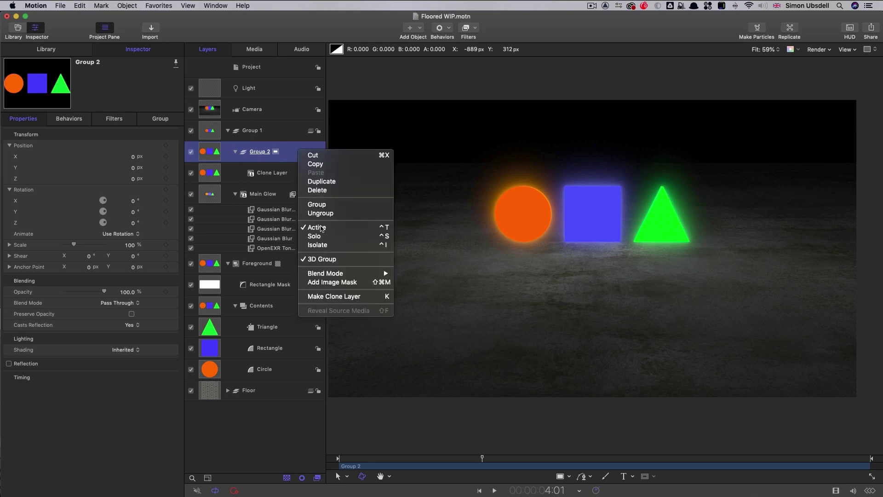
pyautogui.click(329, 260)
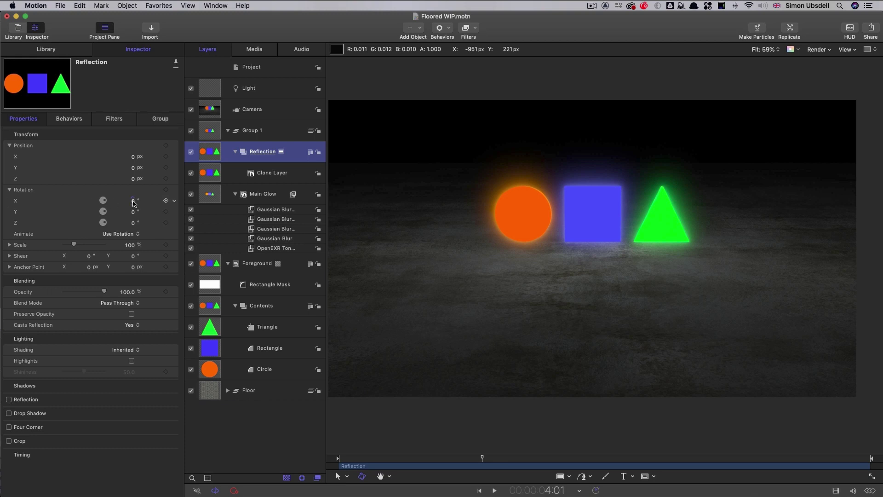
pyautogui.click(133, 201)
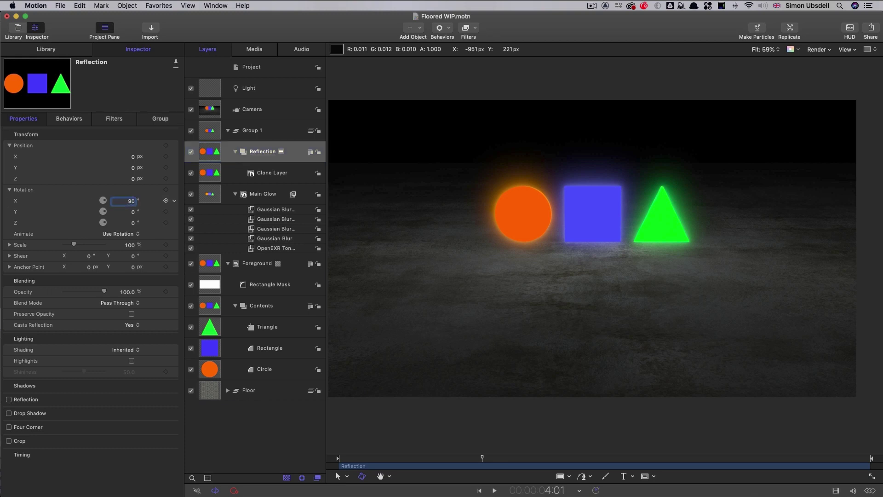
pyautogui.press('Return')
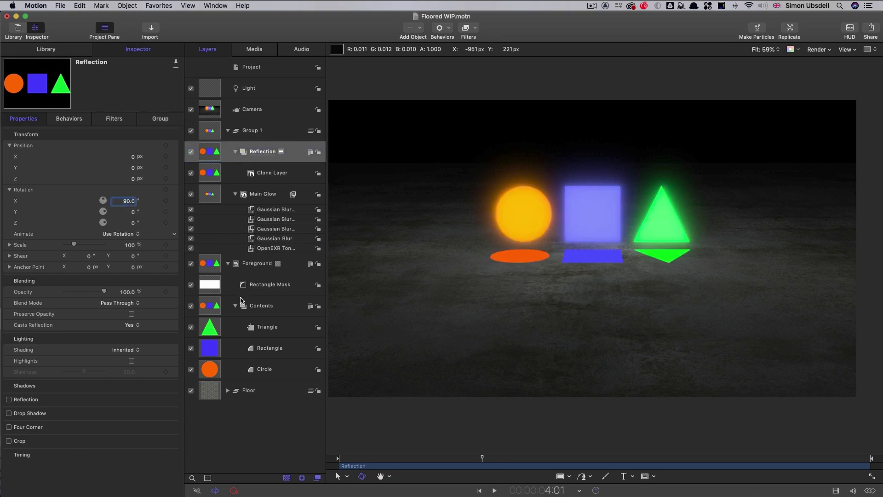
pyautogui.moveTo(446, 458); pyautogui.dragTo(482, 462)
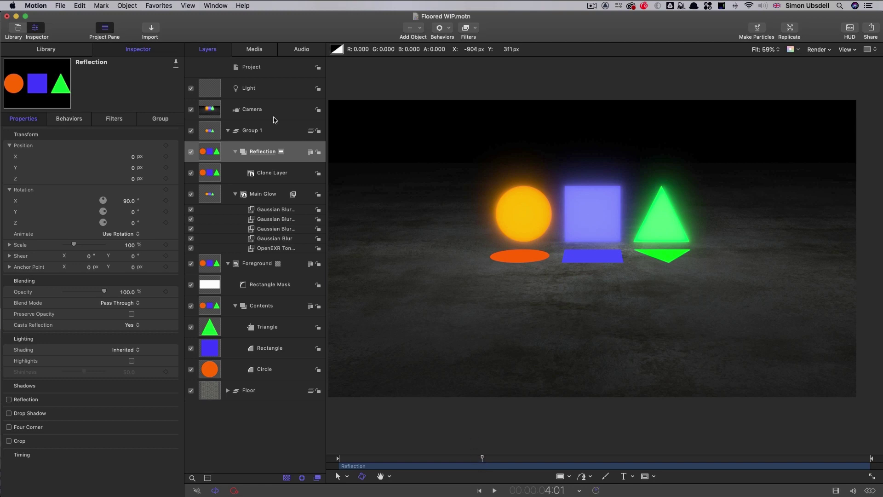
# Add an OpenEXR Tone Map filter and a Gaussian Blur filter to the clone layer inside Reflection.
pyautogui.click(206, 174)
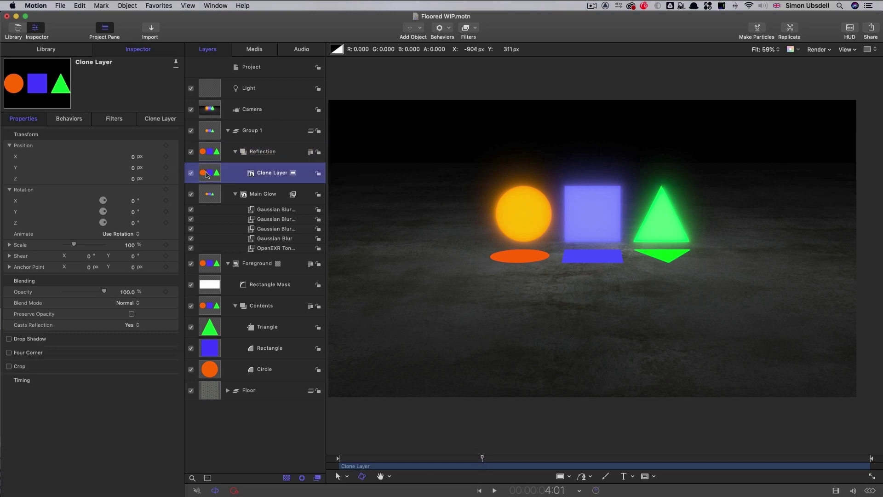
pyautogui.click(467, 28)
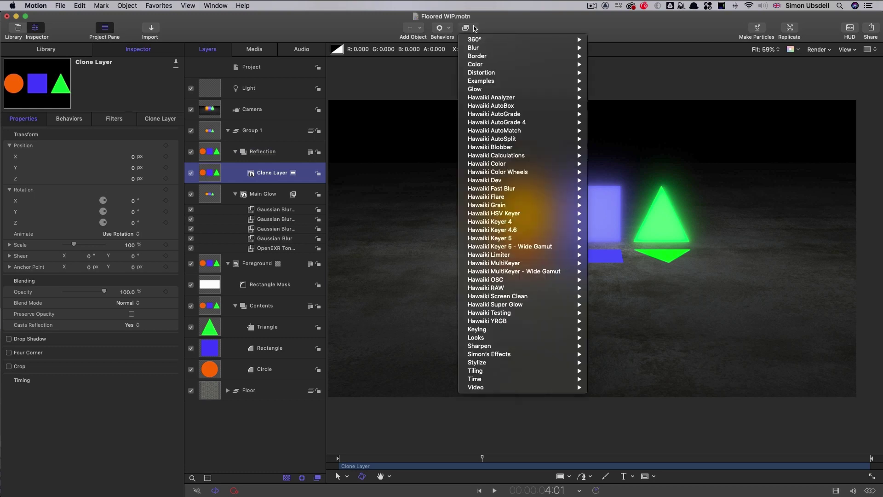
pyautogui.moveTo(476, 65)
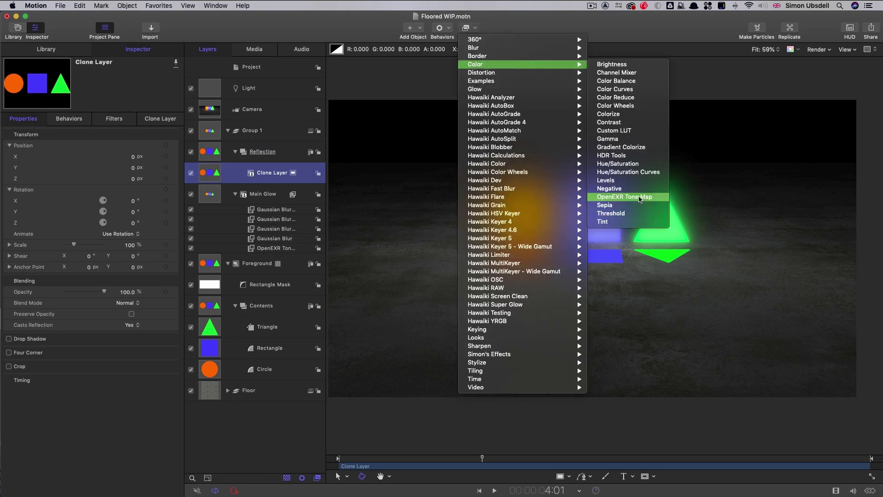
pyautogui.click(624, 197)
pyautogui.click(477, 28)
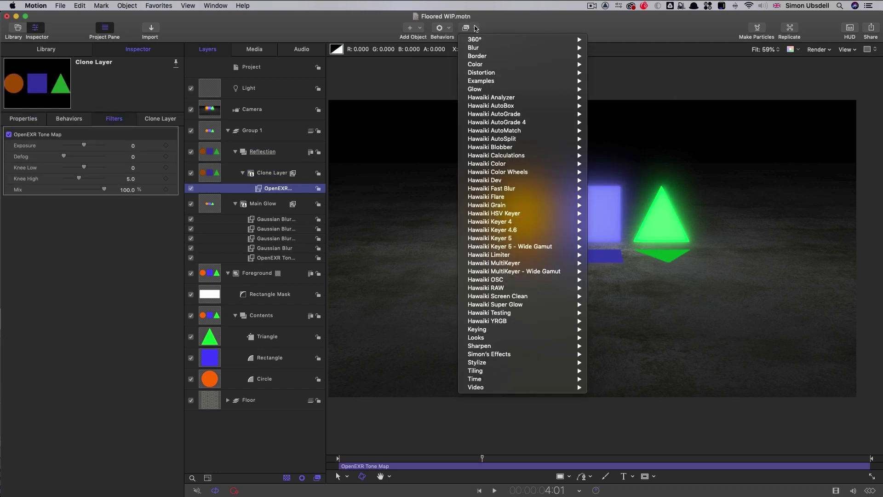
pyautogui.moveTo(483, 49)
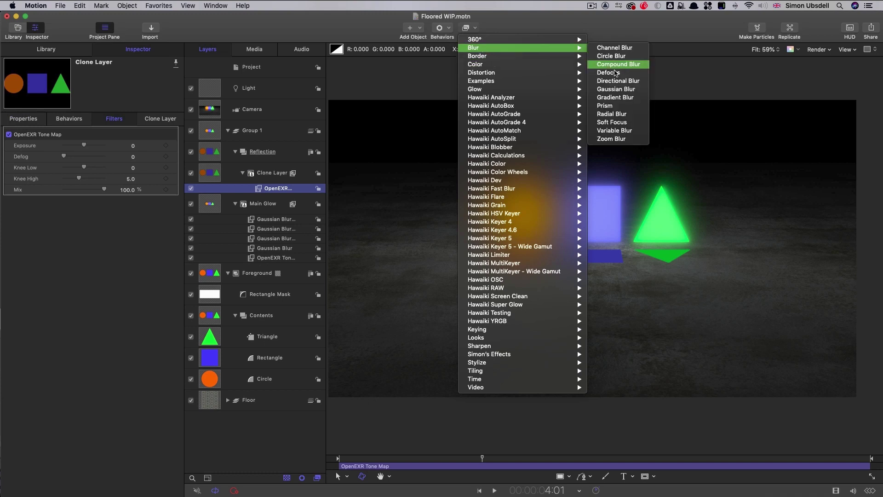
pyautogui.click(616, 89)
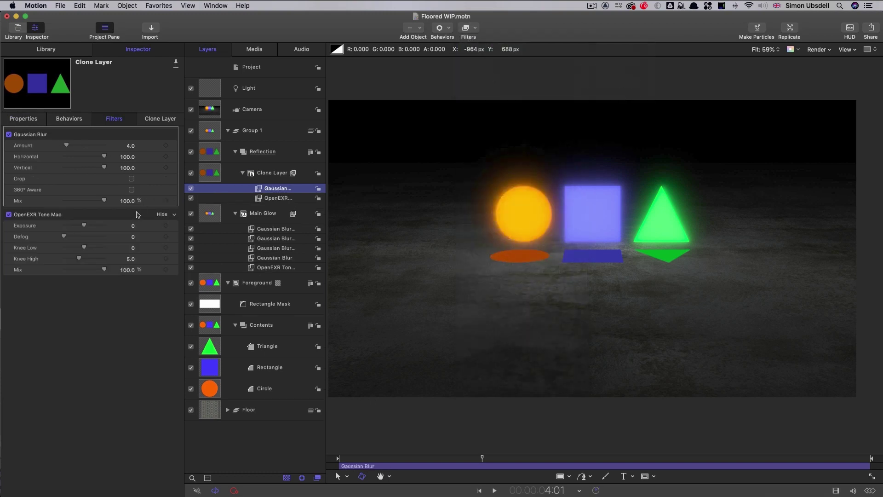
# Set the clone layer's OpenEXR Tone Map exposure to 5 and its Gaussian Blur amount to 256.
pyautogui.click(133, 226)
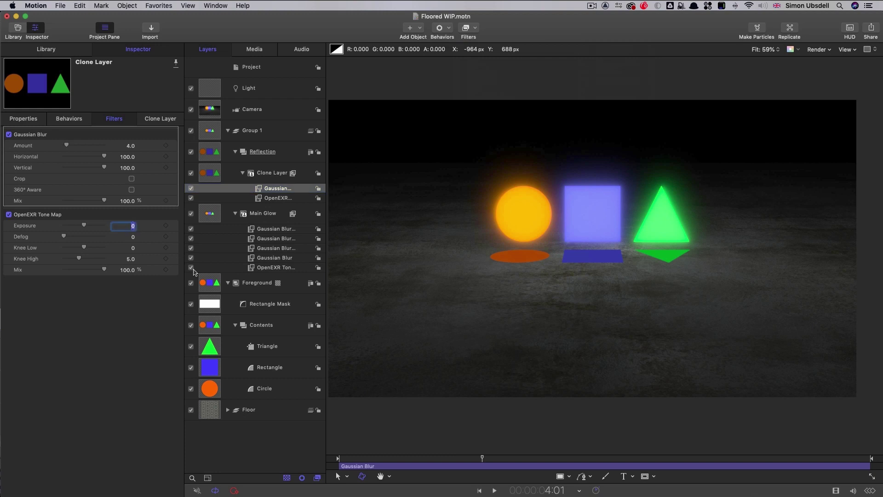
pyautogui.write('5')
pyautogui.press('Return')
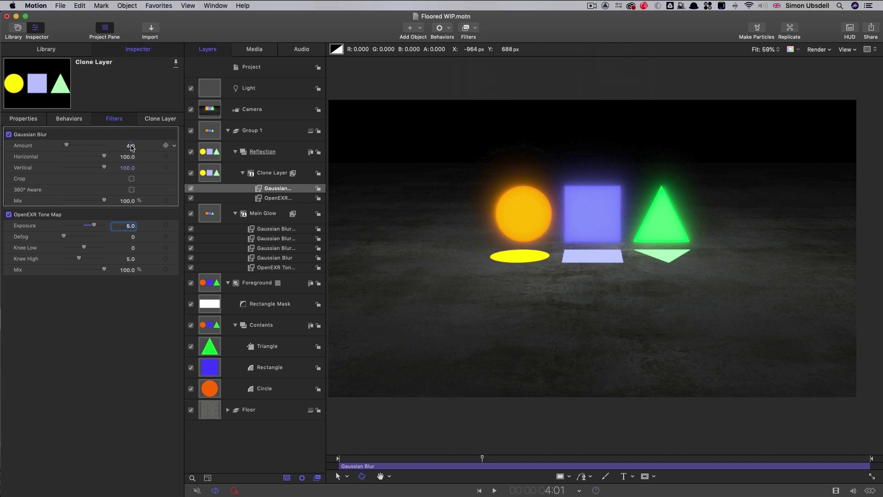
pyautogui.click(131, 146)
pyautogui.write('256')
# Add an image mask to the Reflection group with the Floor's inner Group as mask source, and make that source visible again.
pyautogui.click(230, 151)
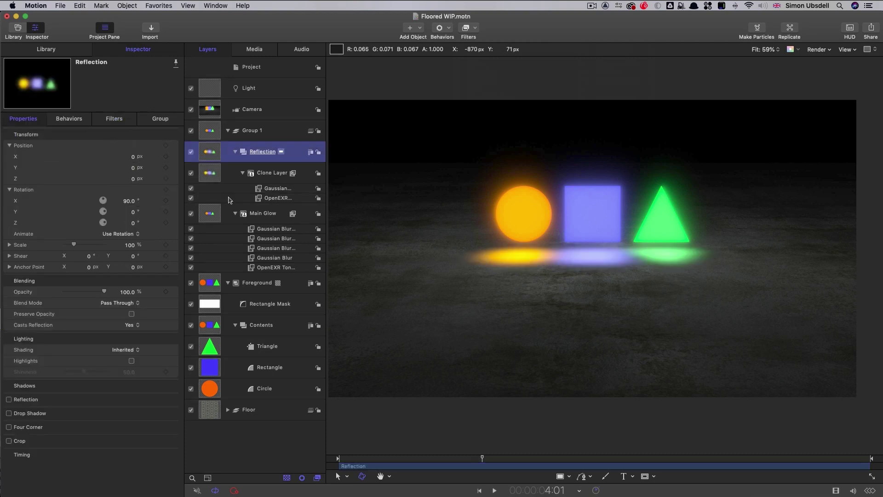
pyautogui.rightClick(208, 150)
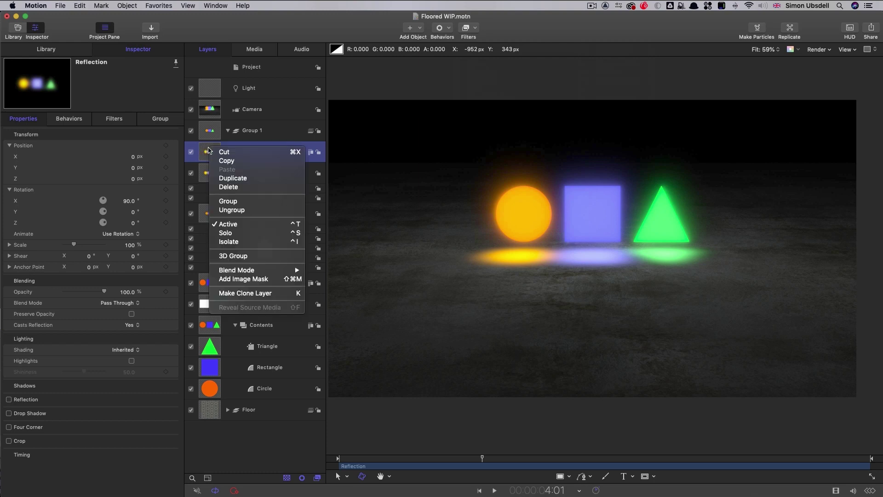
pyautogui.click(233, 279)
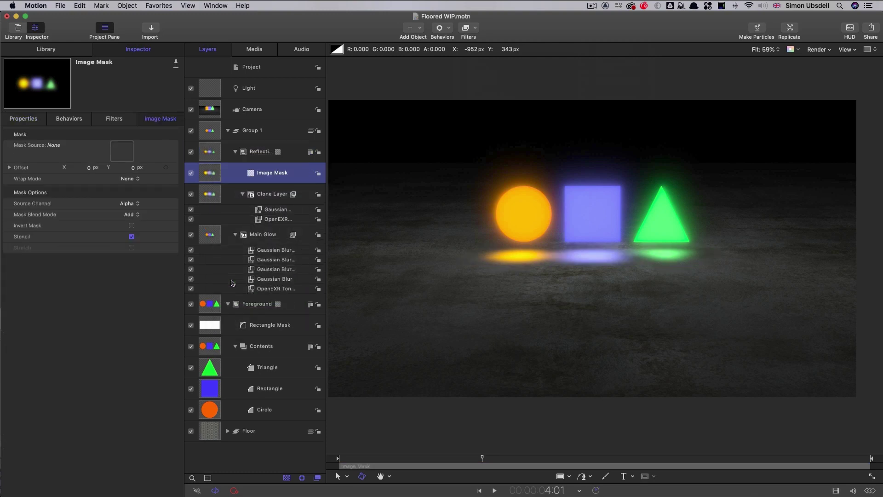
pyautogui.click(227, 431)
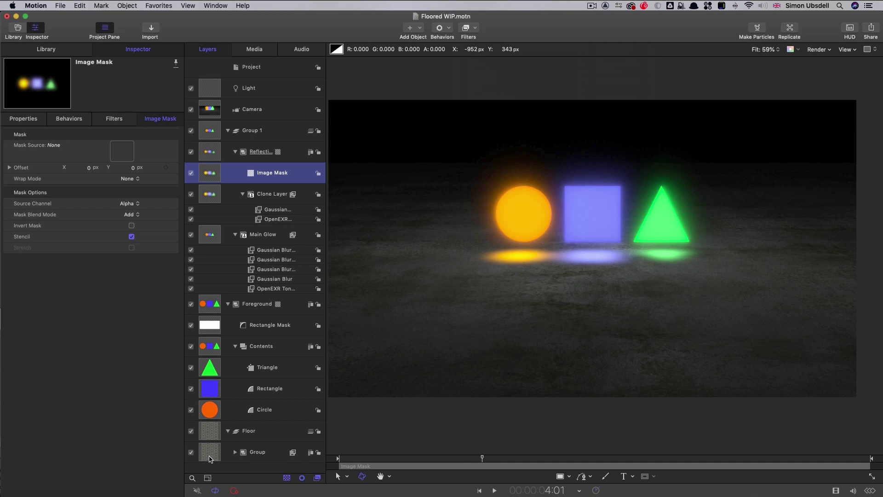
pyautogui.moveTo(210, 459); pyautogui.dragTo(120, 153)
pyautogui.moveTo(119, 152); pyautogui.dragTo(120, 153)
pyautogui.click(191, 452)
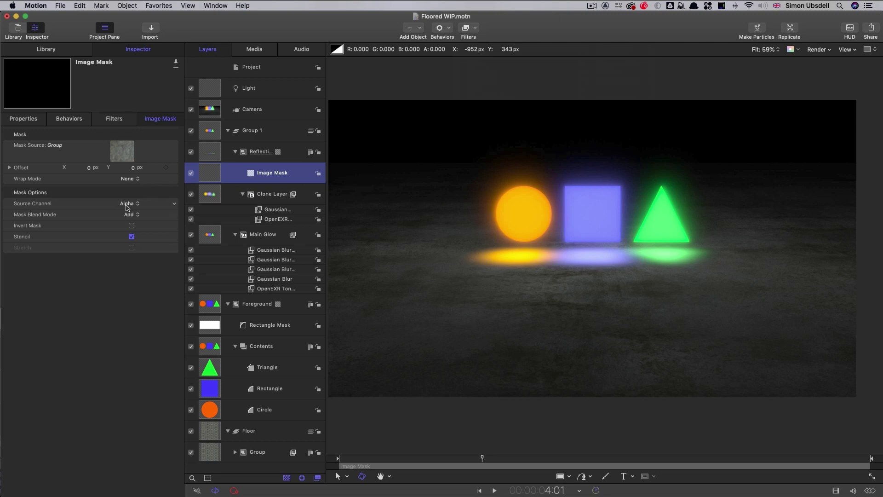
# Set the image mask's source channel to Luminance and move the playhead to 6:07.
pyautogui.click(129, 203)
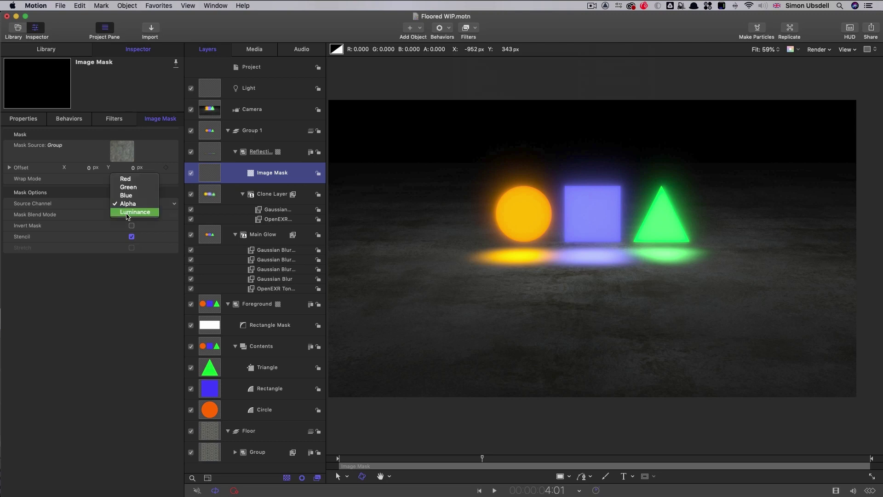
pyautogui.click(131, 215)
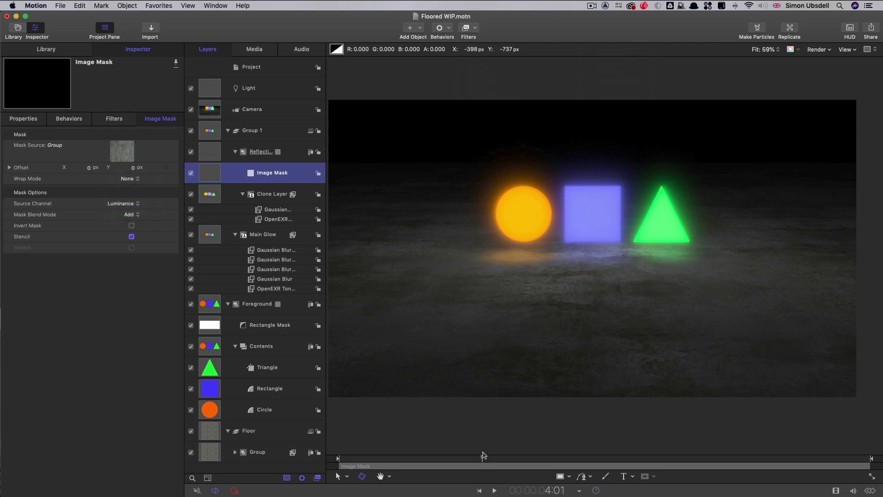
pyautogui.moveTo(483, 458); pyautogui.dragTo(561, 458)
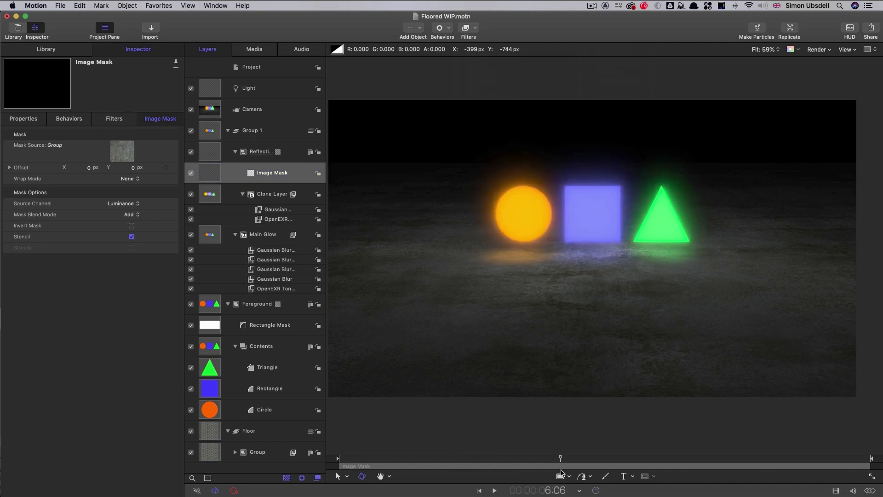
# Add a Levels filter to the image mask and narrow its input range by raising the black point and lowering the white point.
pyautogui.click(211, 171)
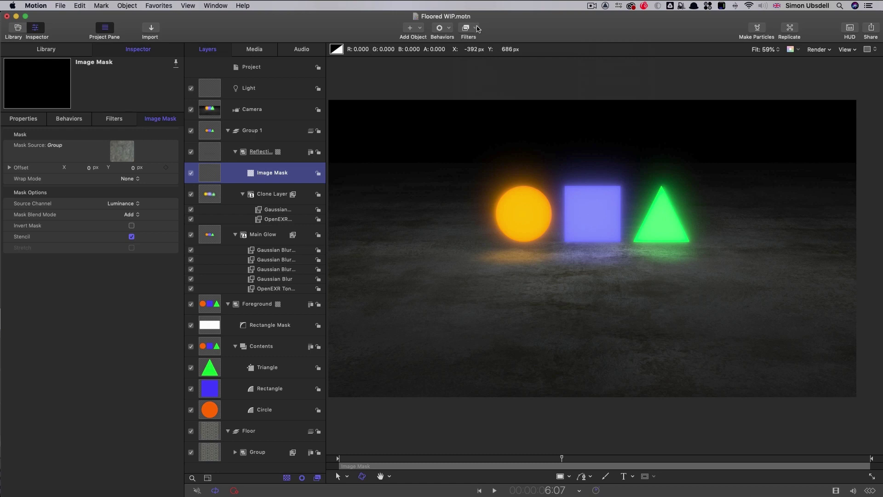
pyautogui.click(477, 29)
pyautogui.moveTo(477, 66)
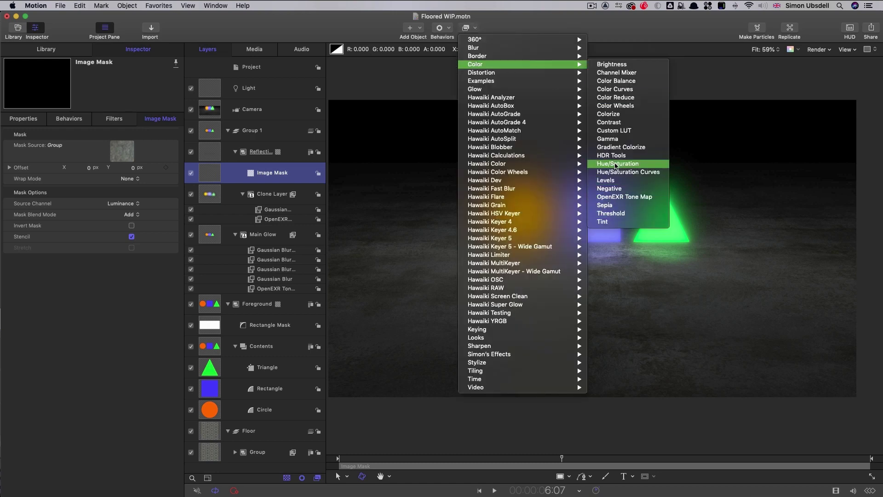
pyautogui.click(606, 180)
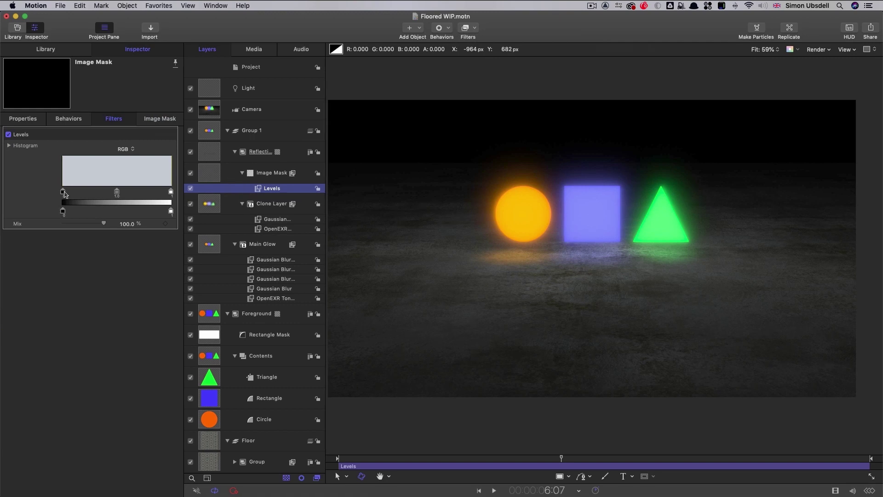
pyautogui.moveTo(64, 194); pyautogui.dragTo(89, 195)
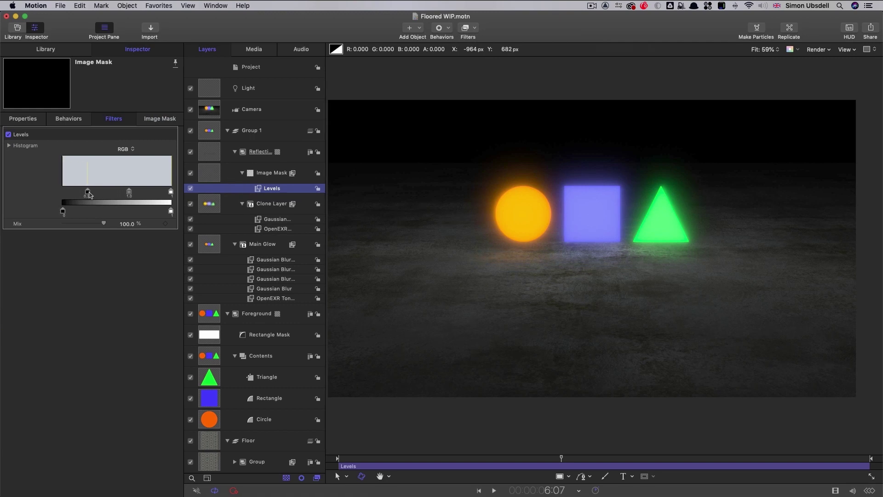
pyautogui.moveTo(171, 193)
pyautogui.mouseDown()
pyautogui.moveTo(78, 193)
pyautogui.moveTo(89, 192)
pyautogui.mouseUp()
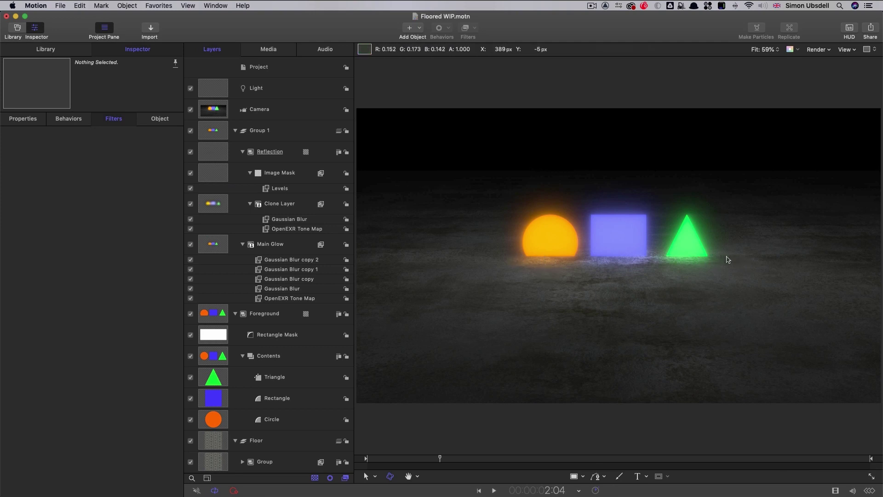
# Make a clone layer of the Foreground group and turn the new group that holds it into a 2D group.
pyautogui.click(214, 314)
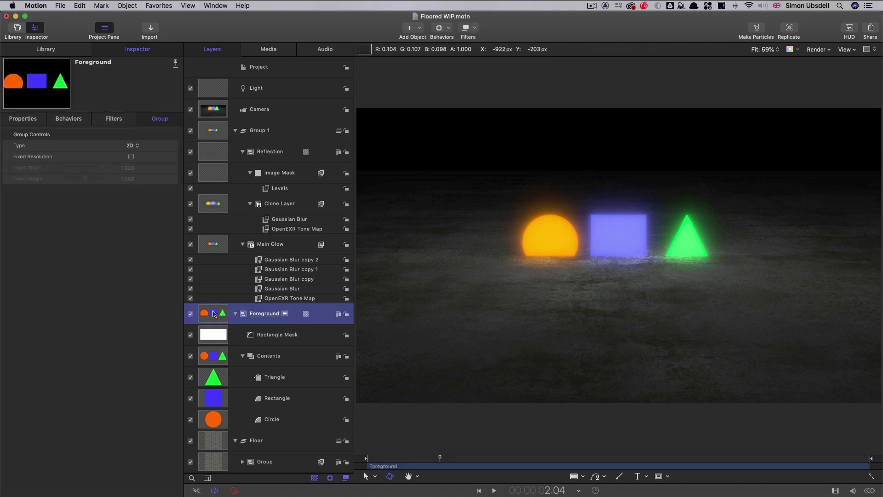
pyautogui.rightClick(213, 314)
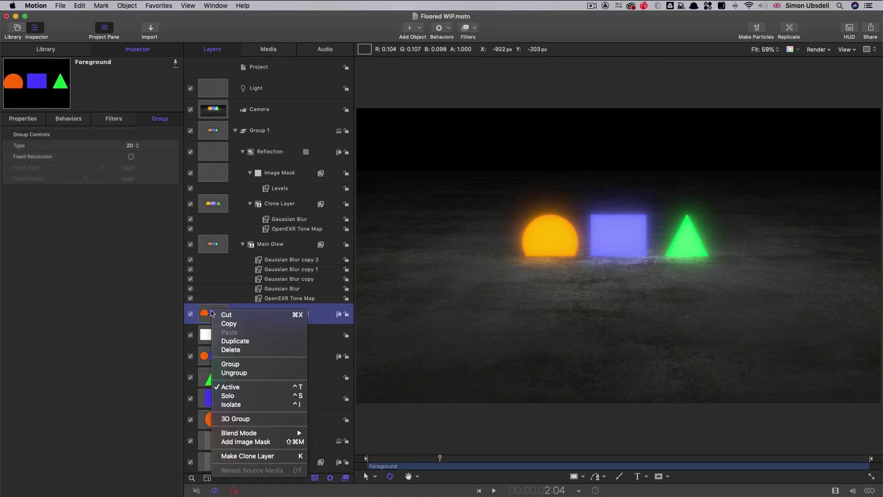
pyautogui.click(245, 457)
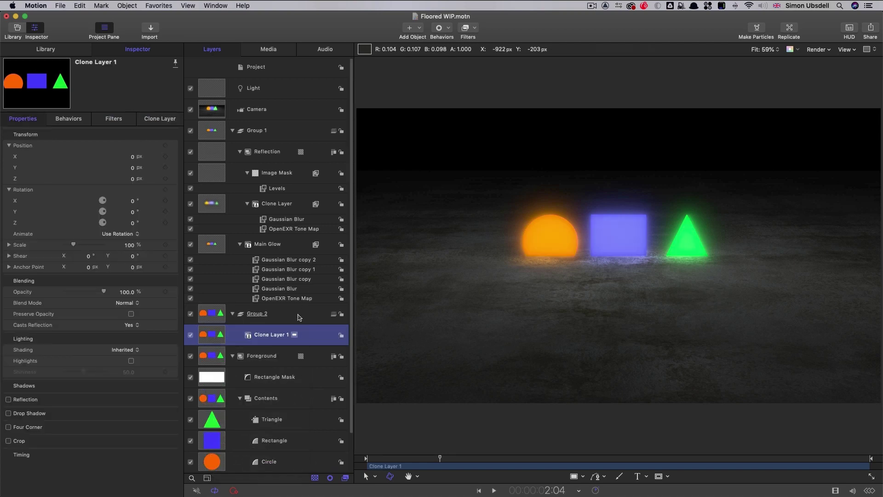
pyautogui.click(299, 317)
pyautogui.rightClick(299, 316)
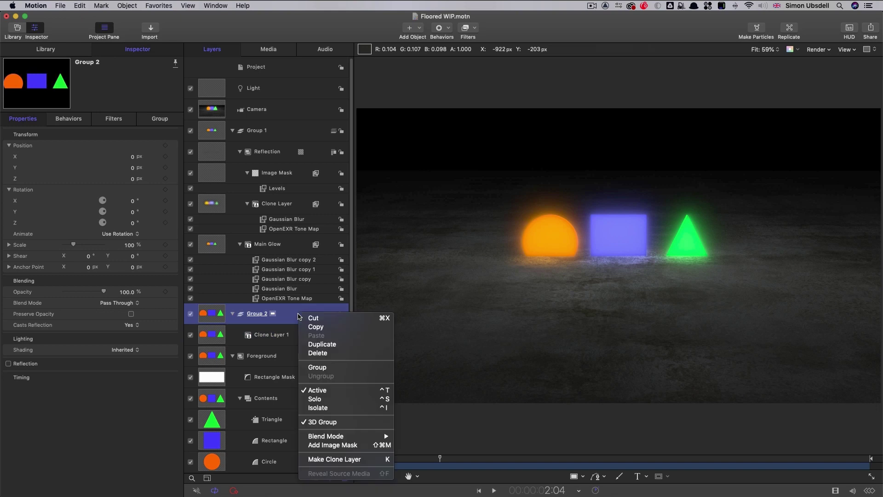
pyautogui.click(328, 422)
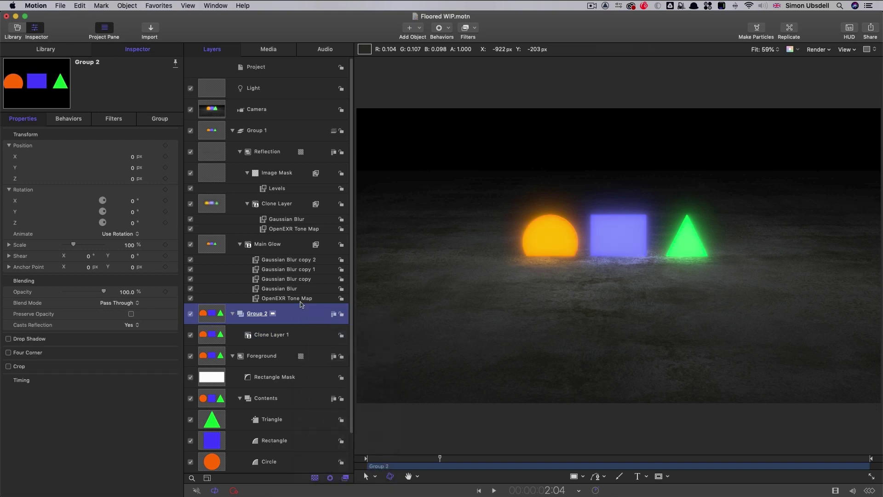
# Create a new group named Contact Glows, nest the clone's Group 2 inside it, and make the new group 2D.
pyautogui.click(124, 5)
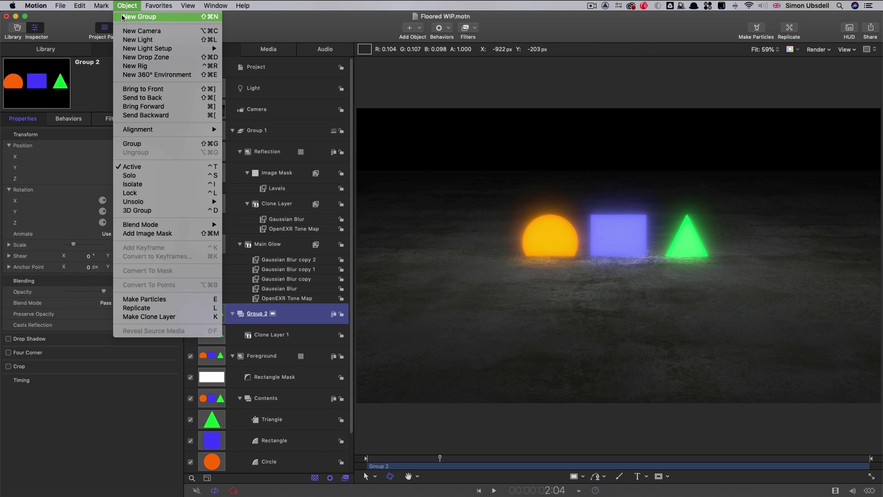
pyautogui.click(124, 17)
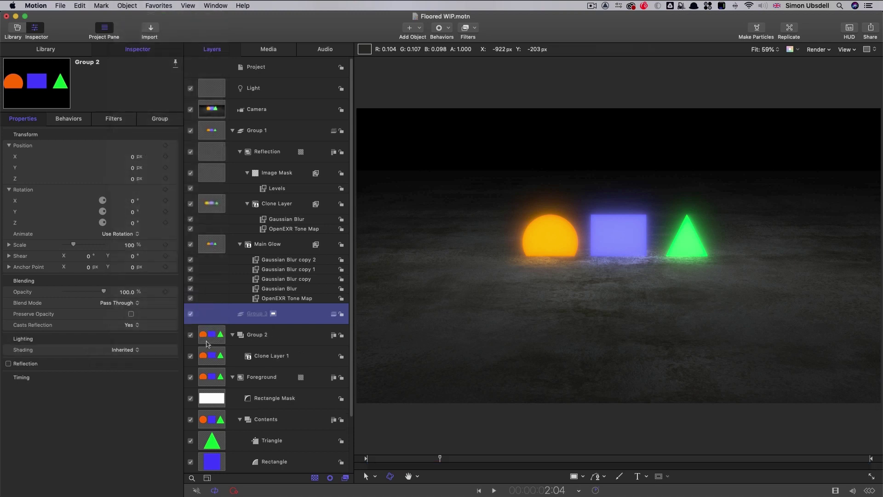
pyautogui.moveTo(207, 338); pyautogui.dragTo(301, 318)
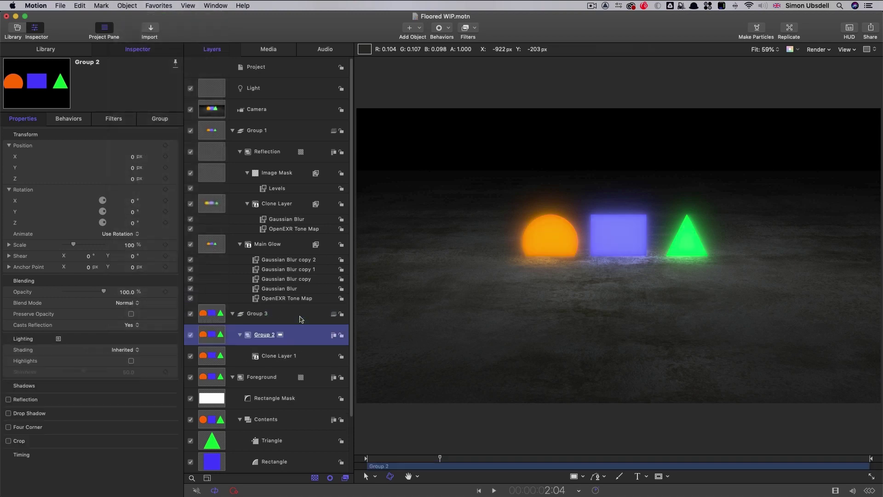
pyautogui.rightClick(297, 314)
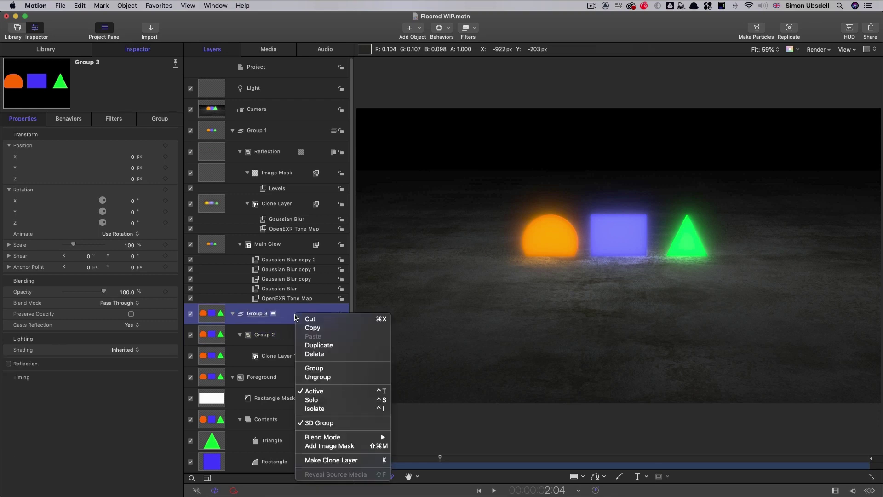
pyautogui.click(328, 423)
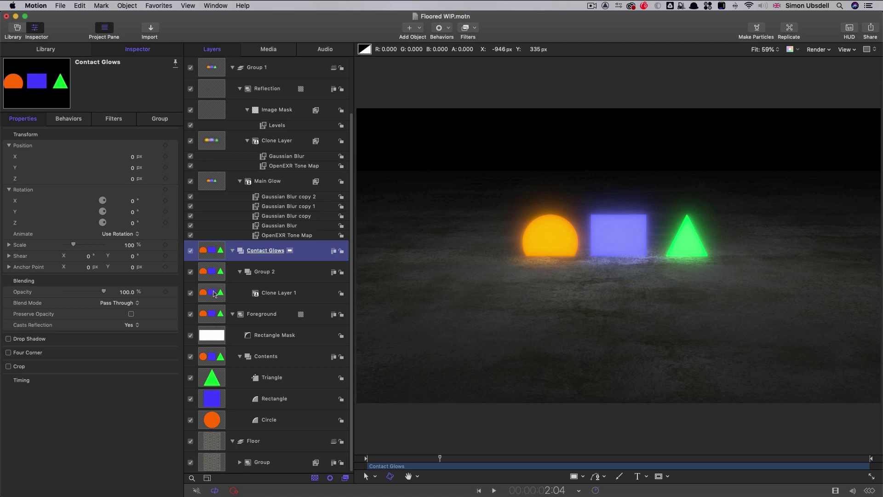
# Flip Clone Layer 1 upside down by setting its X rotation to 180°.
pyautogui.click(214, 294)
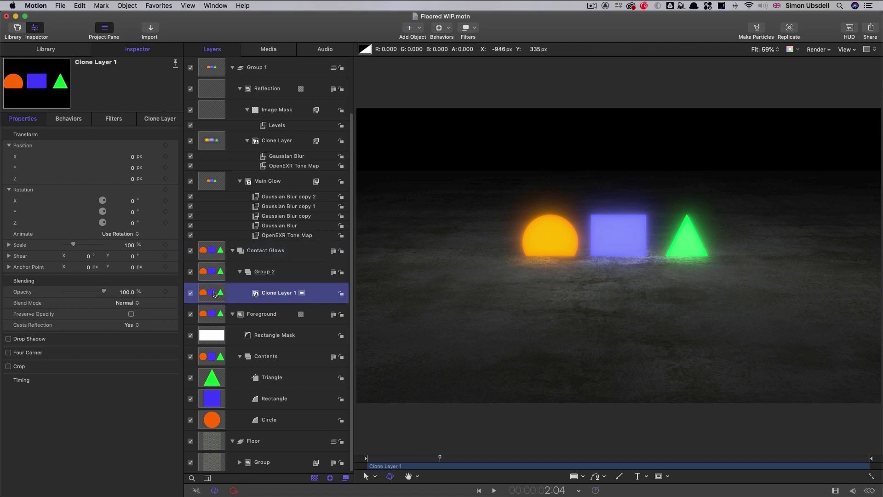
pyautogui.click(133, 201)
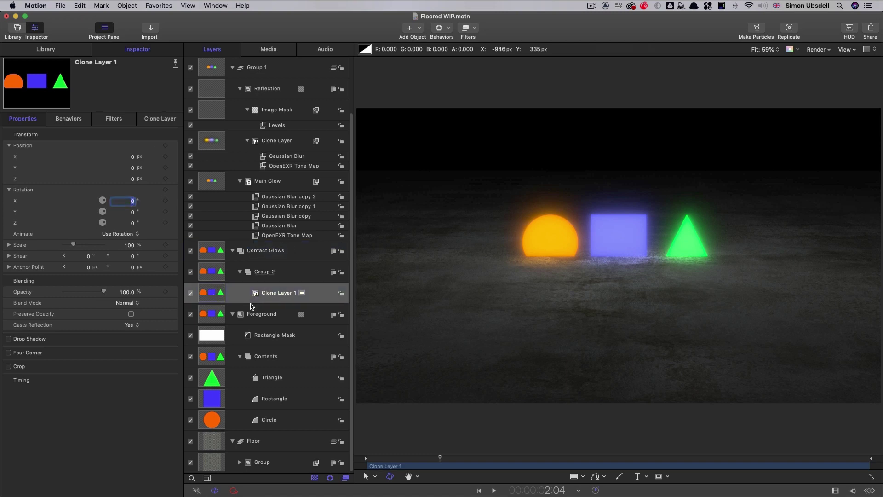
pyautogui.write('180')
pyautogui.press('Return')
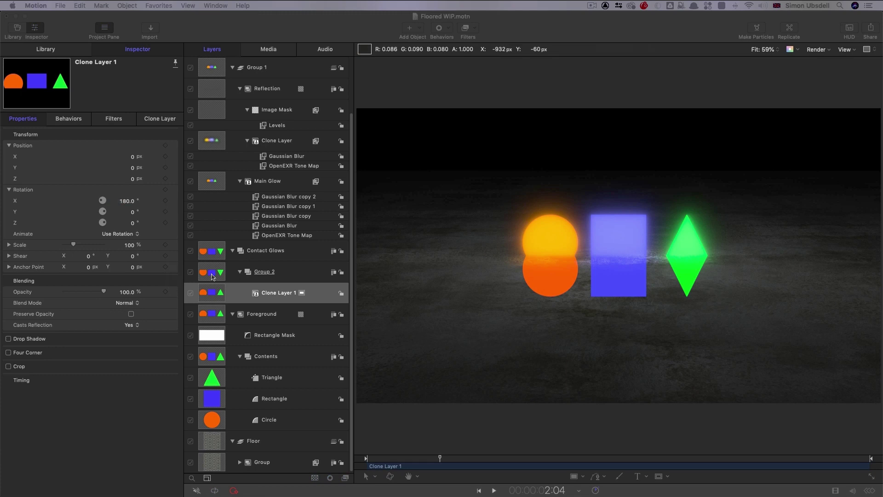
# Draw a rectangle mask about 1954 by 93 px on Group 2, spanning the canvas where the shapes meet the floor.
pyautogui.click(213, 276)
pyautogui.press('Up')
pyautogui.click(211, 275)
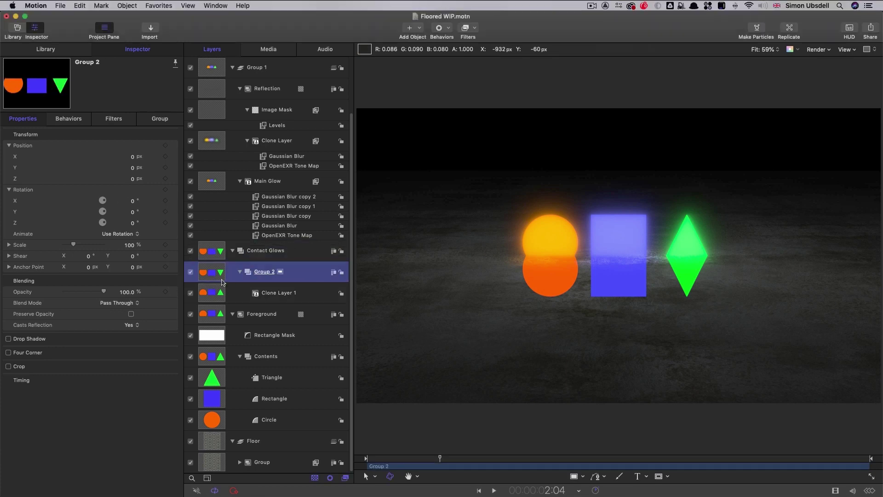
pyautogui.click(668, 476)
pyautogui.click(670, 461)
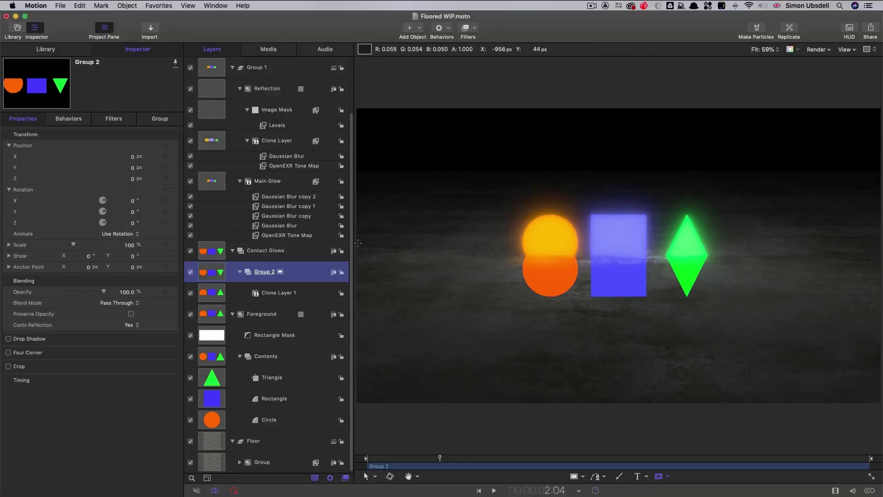
pyautogui.moveTo(358, 243); pyautogui.dragTo(882, 269)
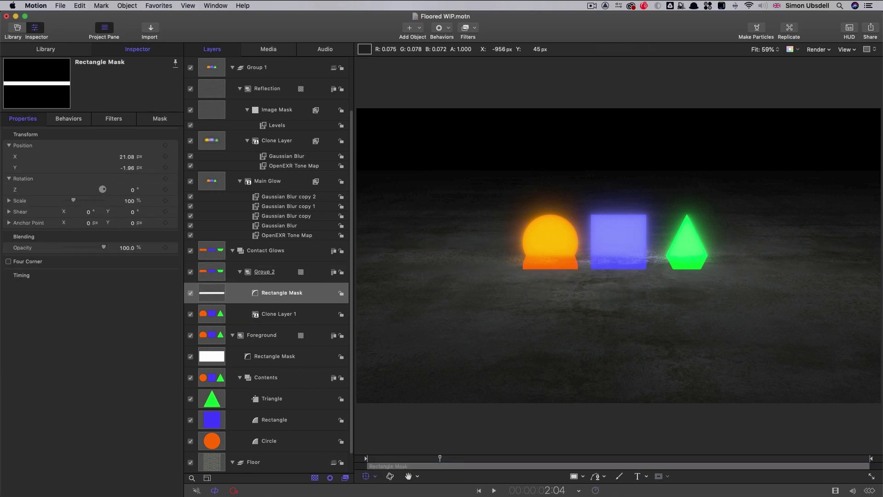
# Reset the new rectangle mask's position and set its Y position to -5 px.
pyautogui.rightClick(96, 141)
pyautogui.click(103, 142)
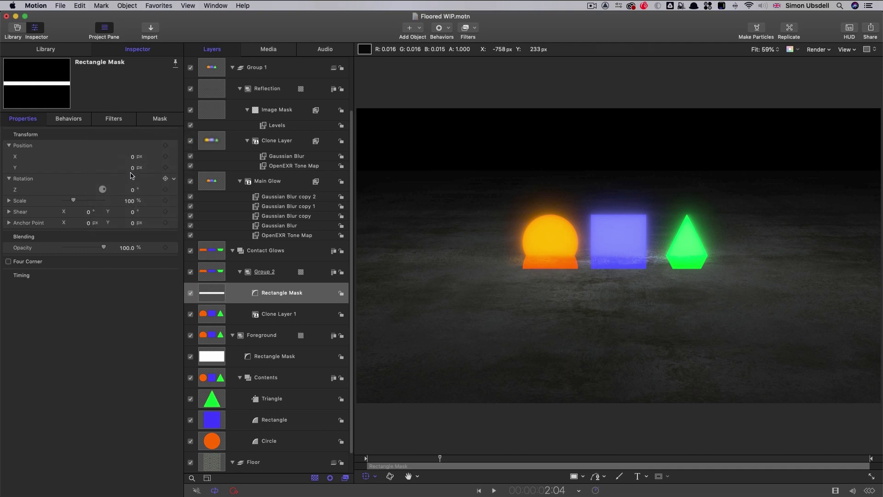
pyautogui.click(132, 168)
pyautogui.write('-5')
pyautogui.press('Return')
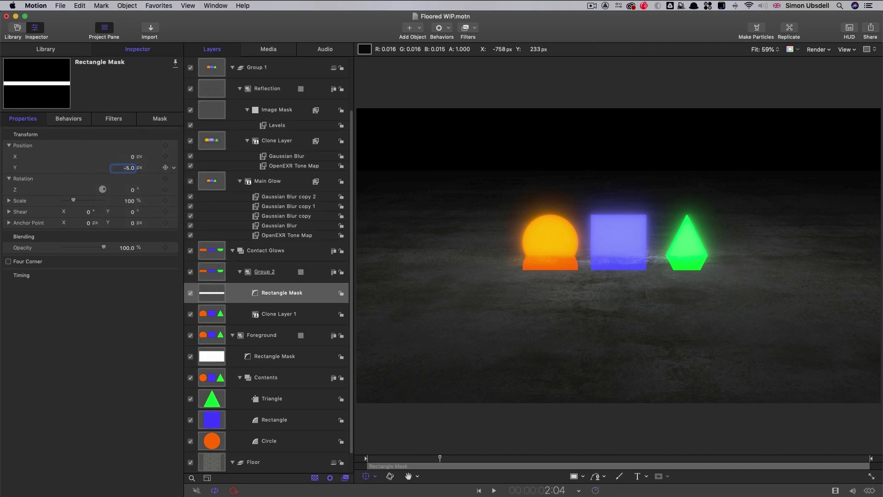
# Set Group 2's rectangle mask to a width of 2500, a height of 25 and a feather of -10.
pyautogui.click(161, 118)
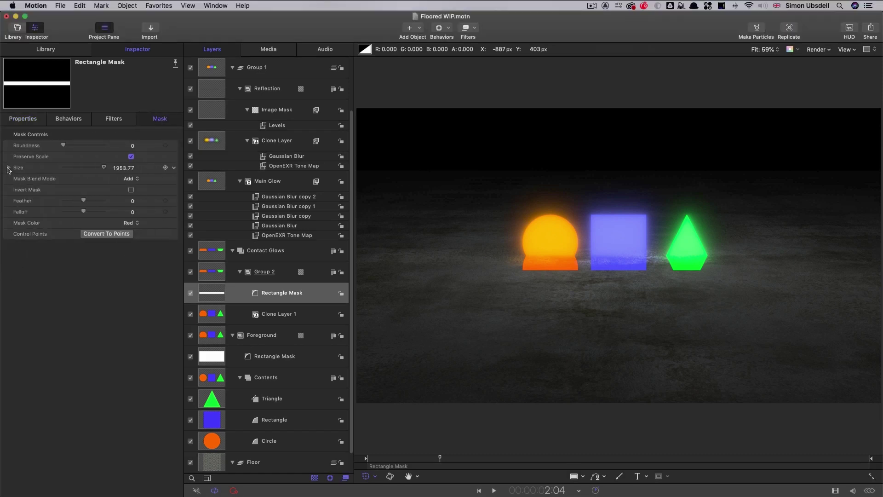
pyautogui.click(8, 167)
pyautogui.click(128, 179)
pyautogui.write('2')
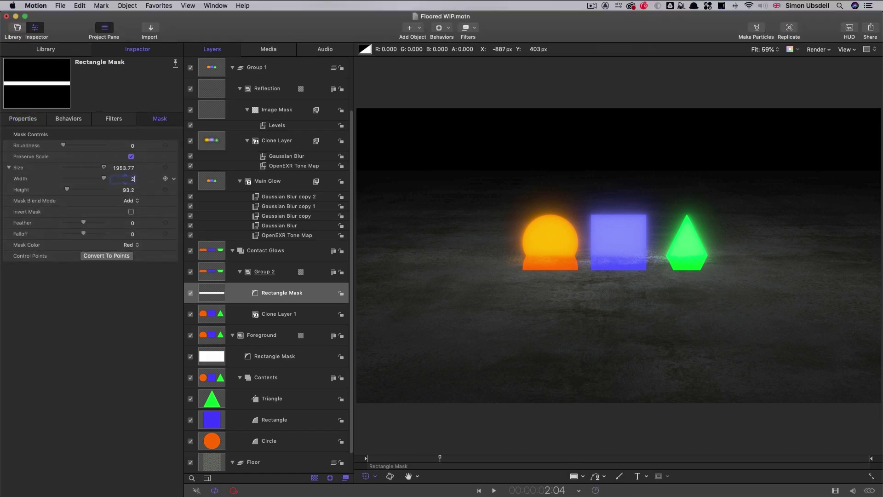
pyautogui.write('500')
pyautogui.press('Return')
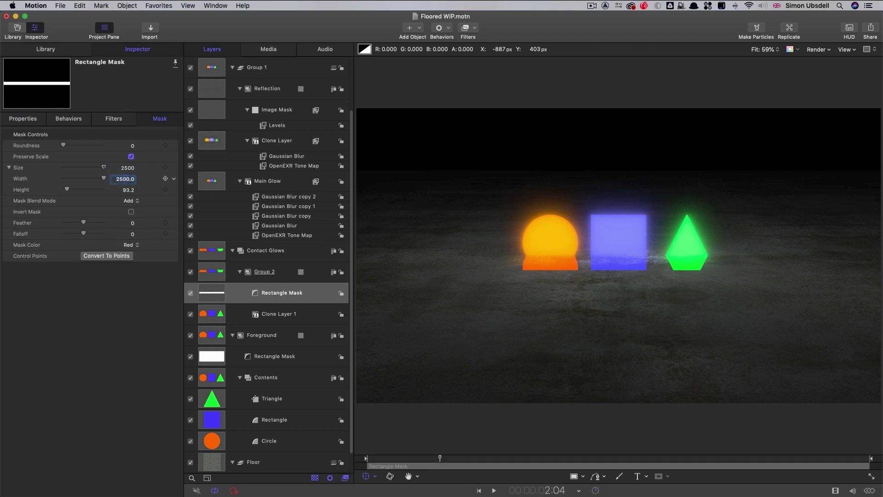
pyautogui.click(131, 190)
pyautogui.write('25')
pyautogui.press('Return')
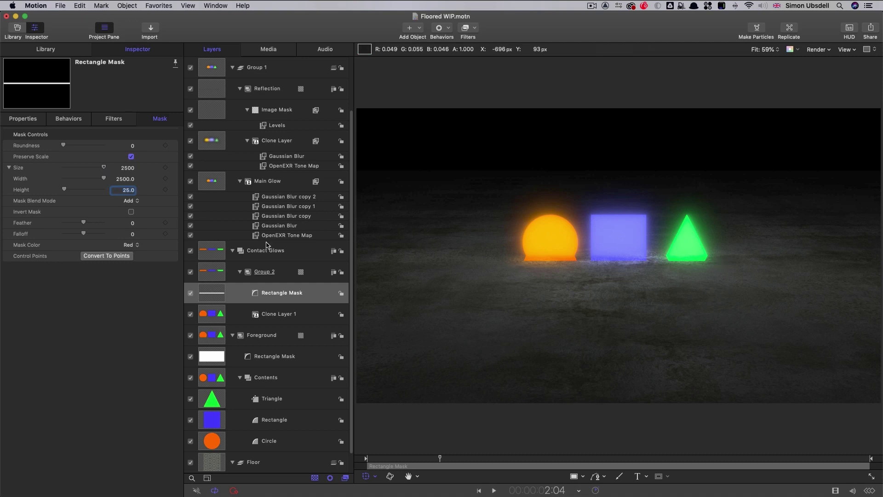
pyautogui.click(133, 224)
pyautogui.press('Return')
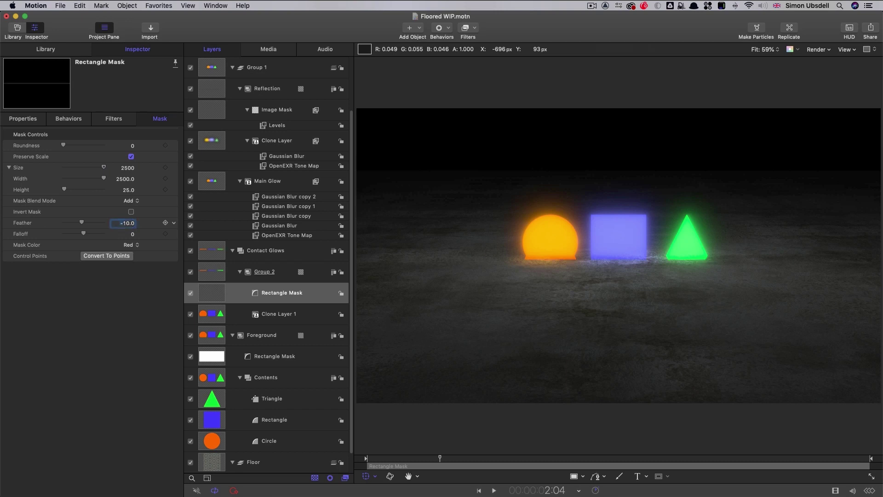
# Add a Stylize MinMax filter to the Contact Glows group, with mode Maximum and radius 3.
pyautogui.click(218, 250)
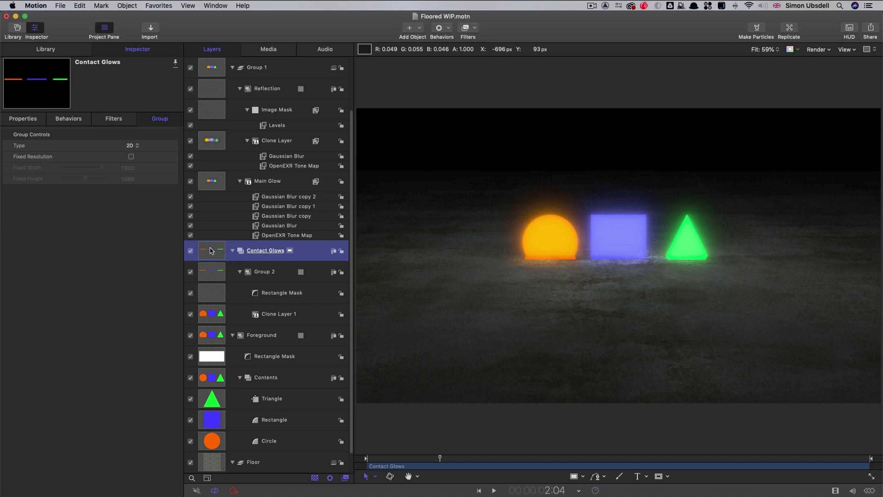
pyautogui.click(476, 28)
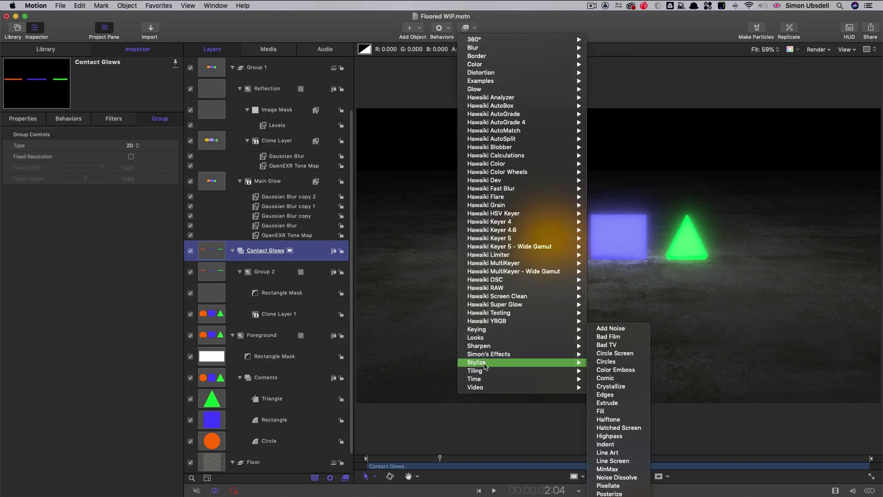
pyautogui.moveTo(485, 362)
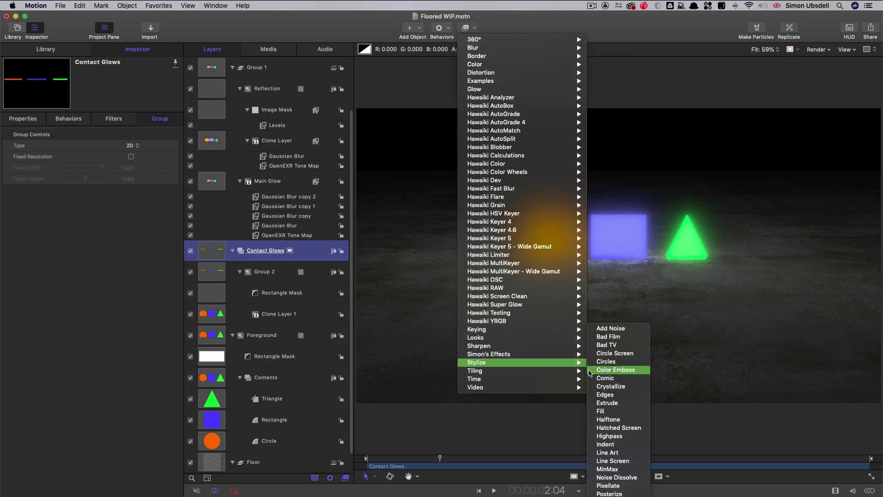
pyautogui.click(622, 469)
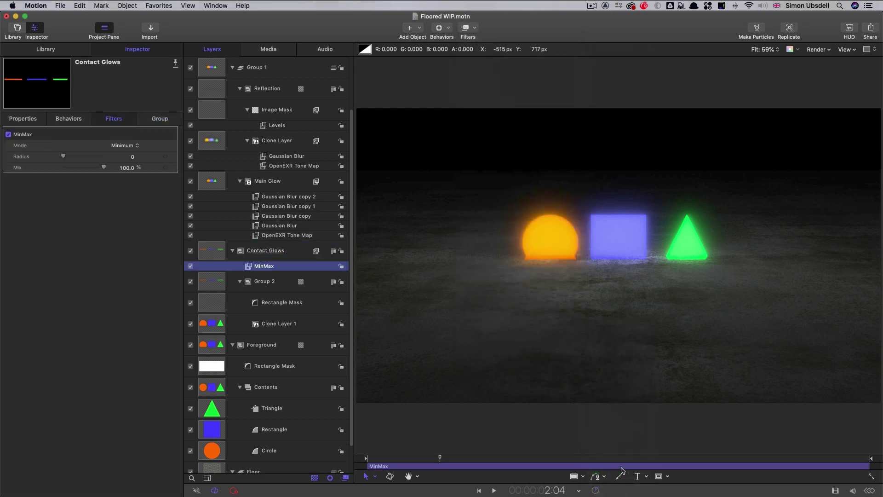
pyautogui.click(130, 145)
pyautogui.click(137, 156)
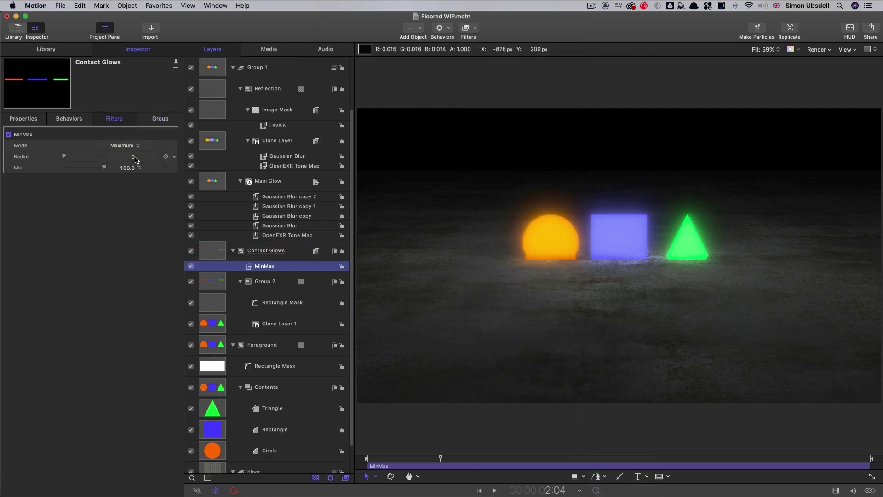
pyautogui.click(133, 157)
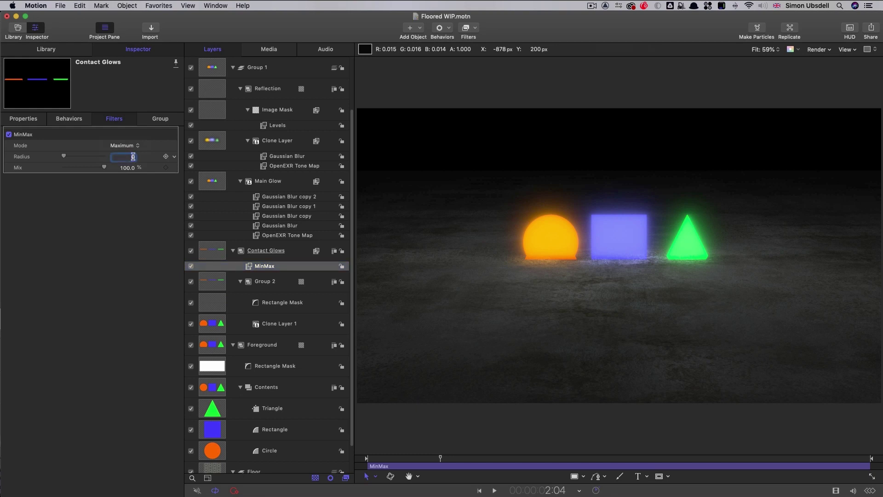
pyautogui.write('3')
# Copy Main Glow's four Gaussian Blur filters and OpenEXR Tone Map onto the Contact Glows group, and move the playhead to 2:14.
pyautogui.click(283, 236)
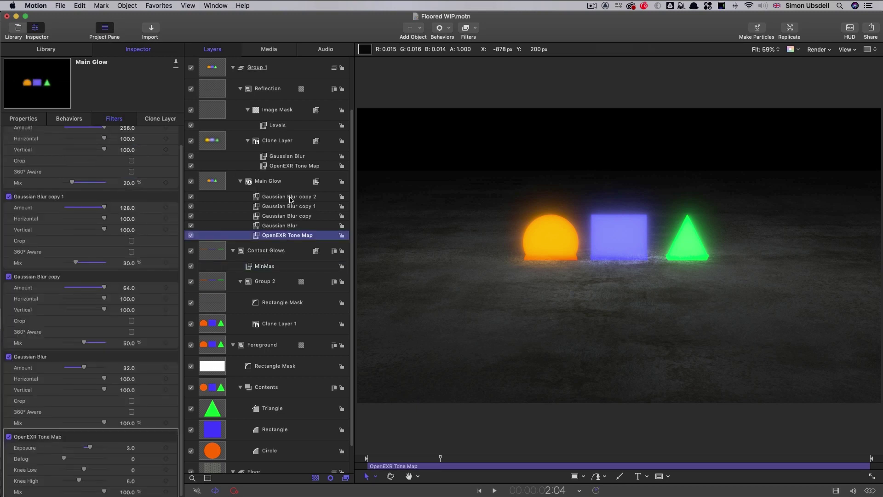
pyautogui.keyDown('shift'); pyautogui.click(290, 200); pyautogui.keyUp('shift')
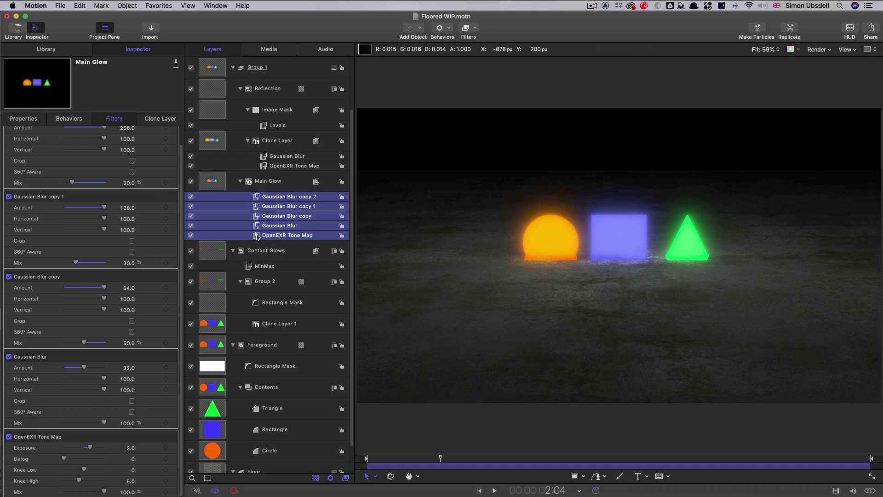
pyautogui.moveTo(257, 236); pyautogui.dragTo(209, 251)
pyautogui.moveTo(439, 459)
pyautogui.mouseDown()
pyautogui.moveTo(419, 463)
pyautogui.moveTo(455, 465)
pyautogui.mouseUp()
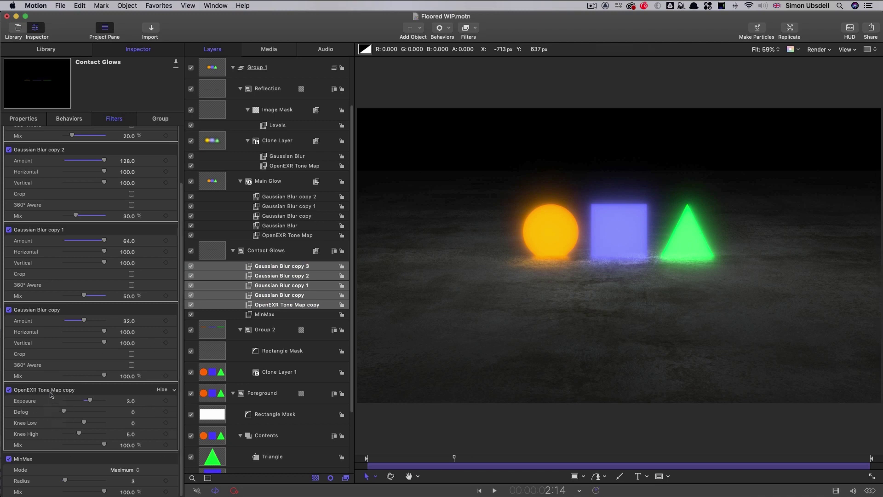
# Set the exposure of Contact Glows' OpenEXR Tone Map to 5 and move the playhead to 2:10.
pyautogui.click(129, 401)
pyautogui.write('5')
pyautogui.press('Return')
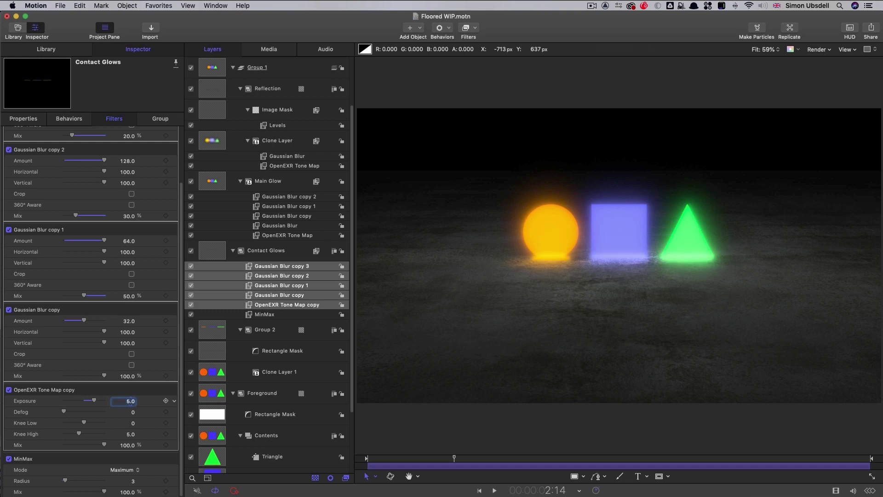
pyautogui.moveTo(455, 458)
pyautogui.mouseDown()
pyautogui.moveTo(435, 460)
pyautogui.moveTo(464, 459)
pyautogui.moveTo(448, 460)
pyautogui.mouseUp()
# Set the Contact Glows group's blend mode to Add and move the playhead to 2:15.
pyautogui.click(213, 252)
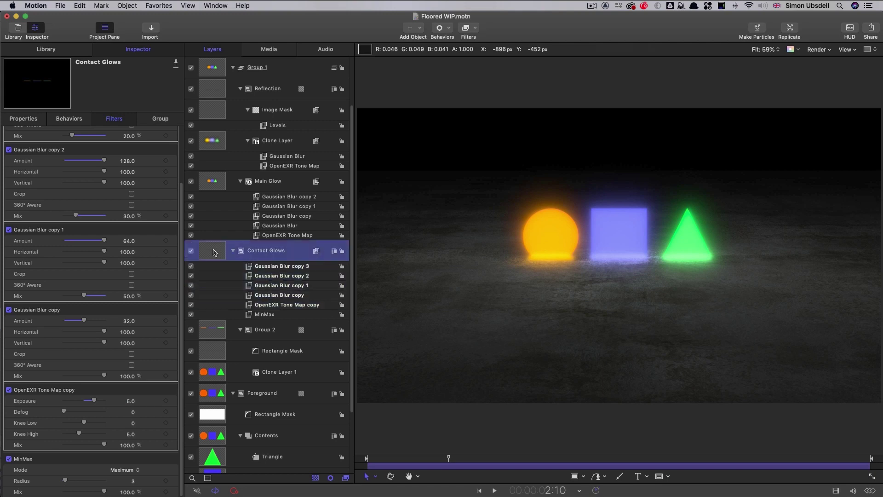
pyautogui.click(26, 121)
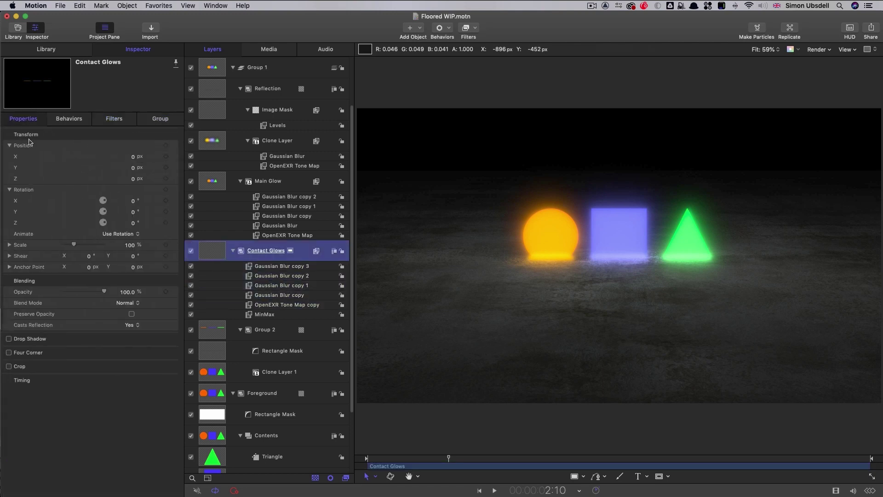
pyautogui.click(133, 303)
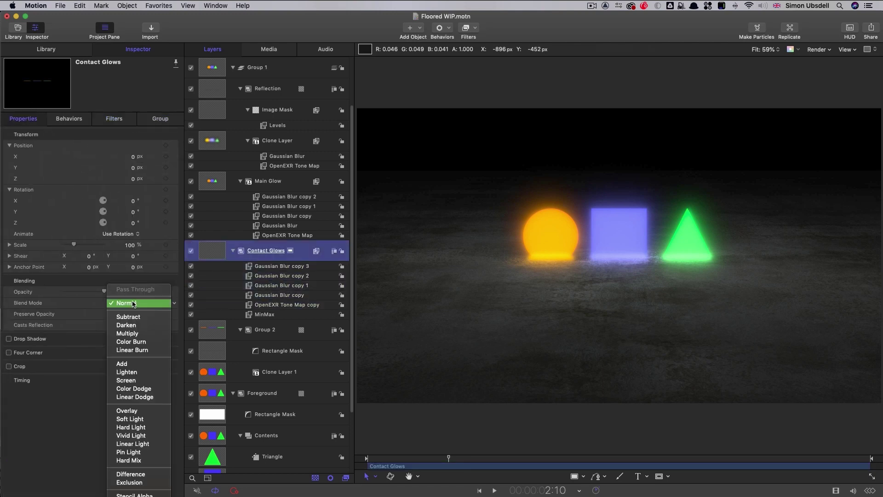
pyautogui.click(135, 364)
pyautogui.moveTo(449, 458); pyautogui.dragTo(457, 459)
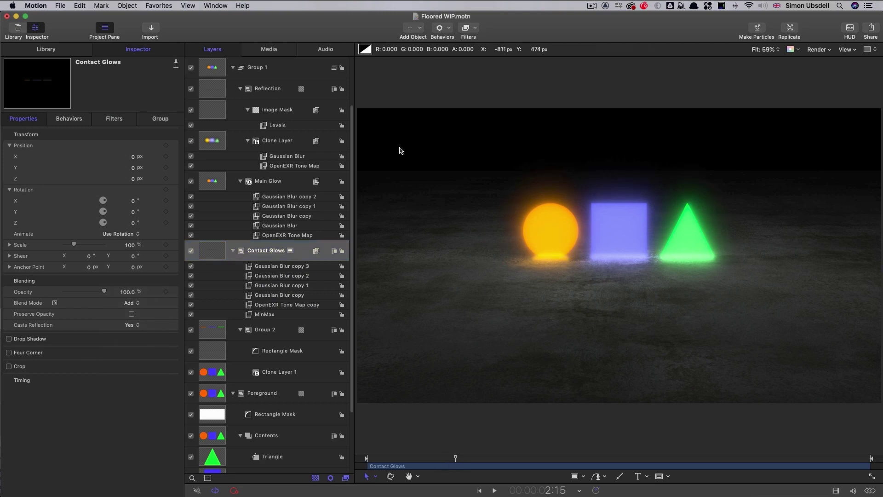
# Set the Contact Glows group's Z position to -5 px and scrub the playhead to 4:17.
pyautogui.click(213, 250)
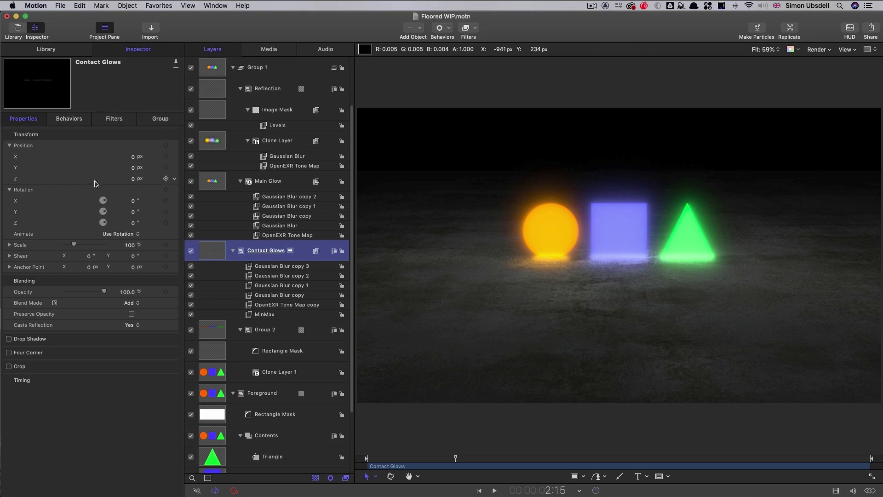
pyautogui.click(132, 180)
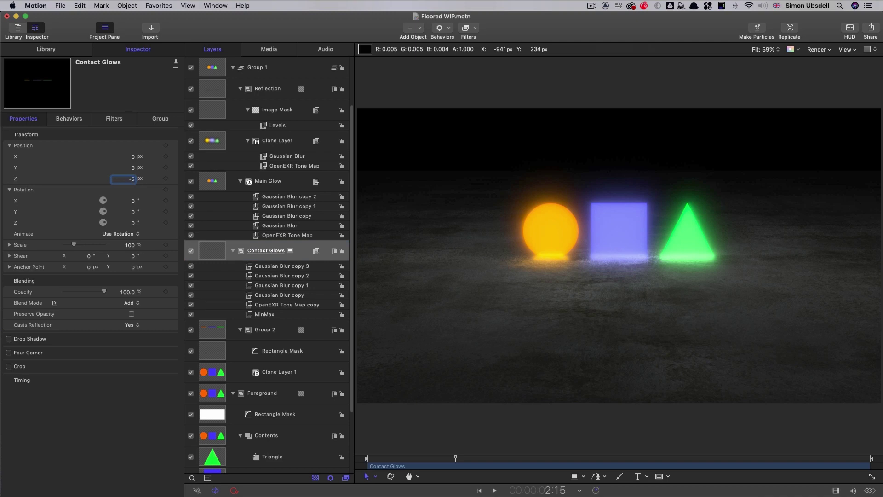
pyautogui.press('Return')
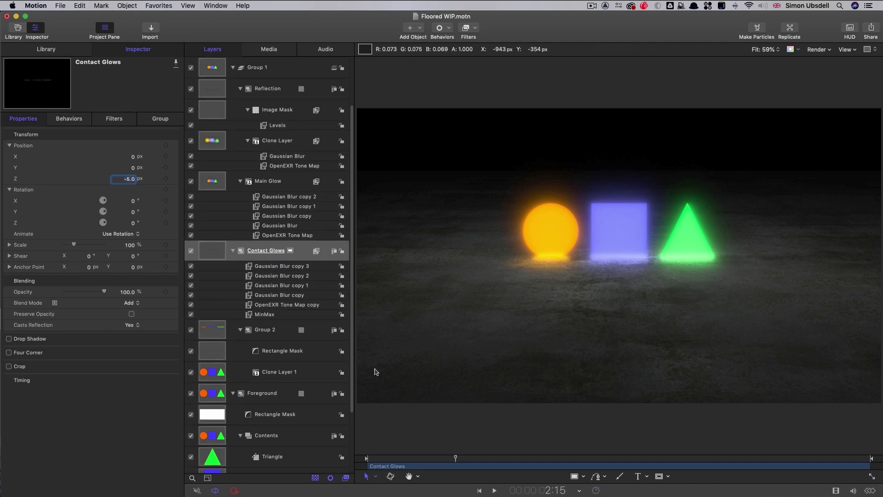
pyautogui.click(460, 459)
pyautogui.moveTo(462, 461); pyautogui.dragTo(527, 470)
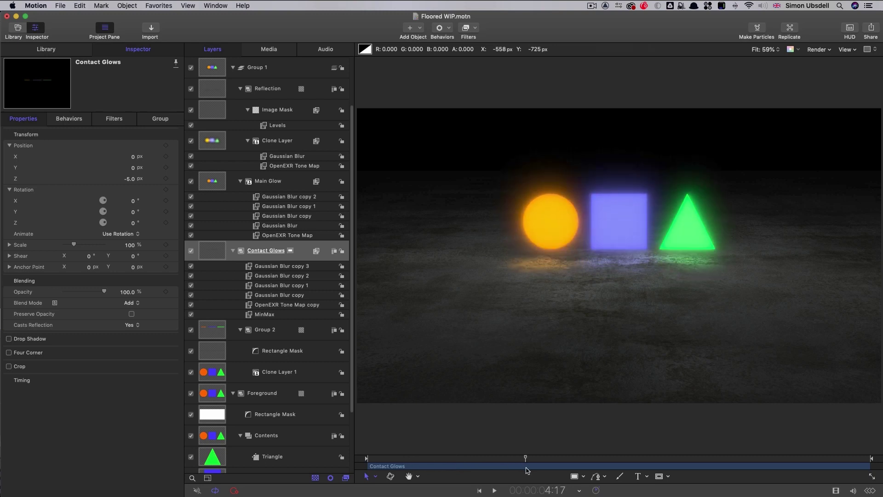
# Add a Color Hue/Saturation filter to the Foreground group and set its Value to 2.
pyautogui.click(213, 396)
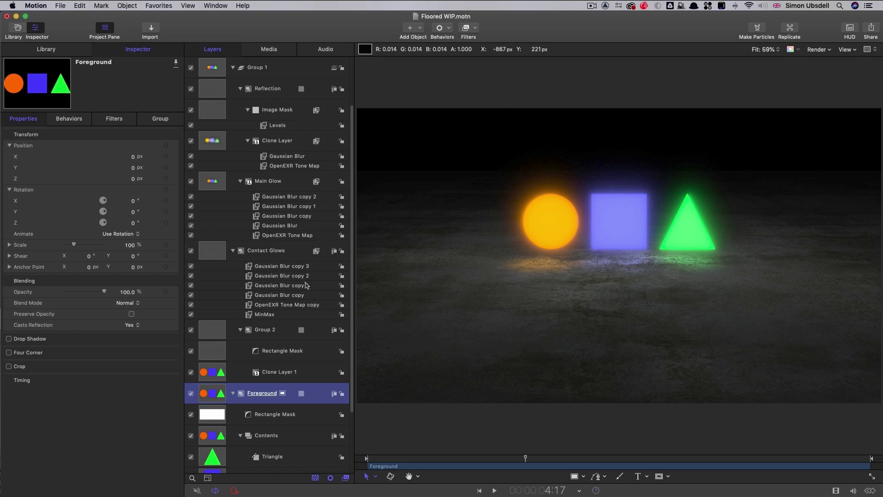
pyautogui.click(475, 28)
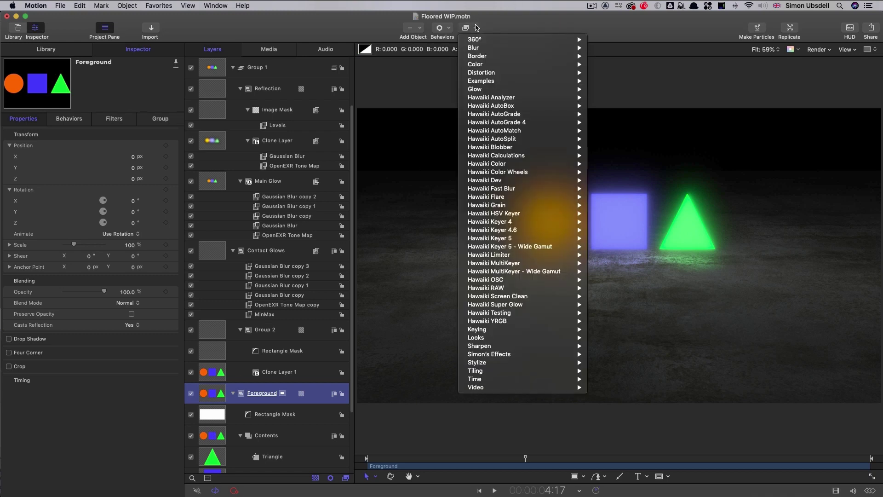
pyautogui.moveTo(475, 65)
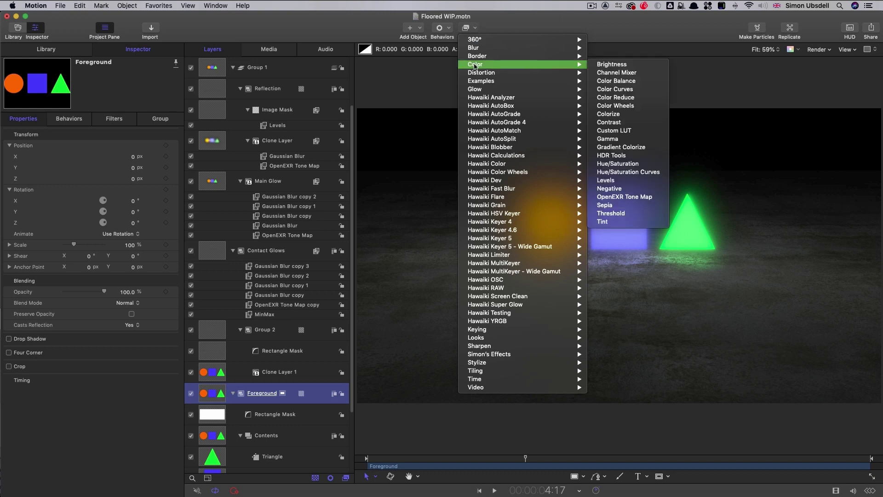
pyautogui.click(617, 163)
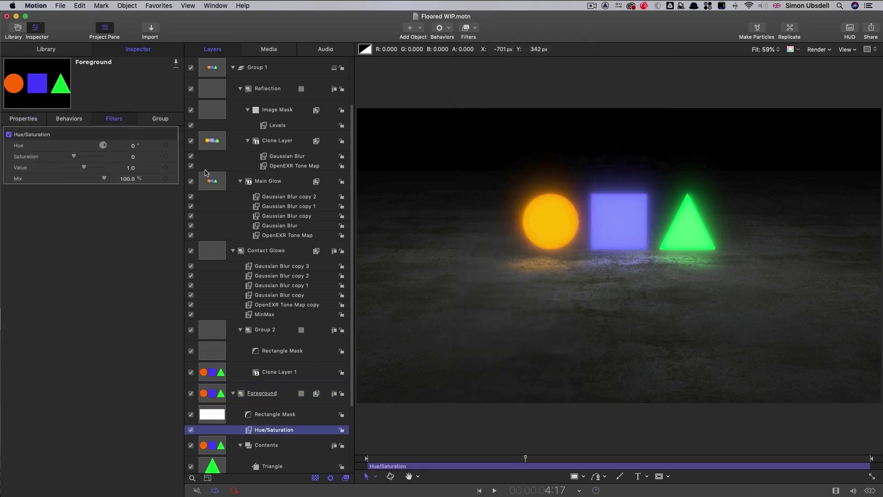
pyautogui.click(131, 168)
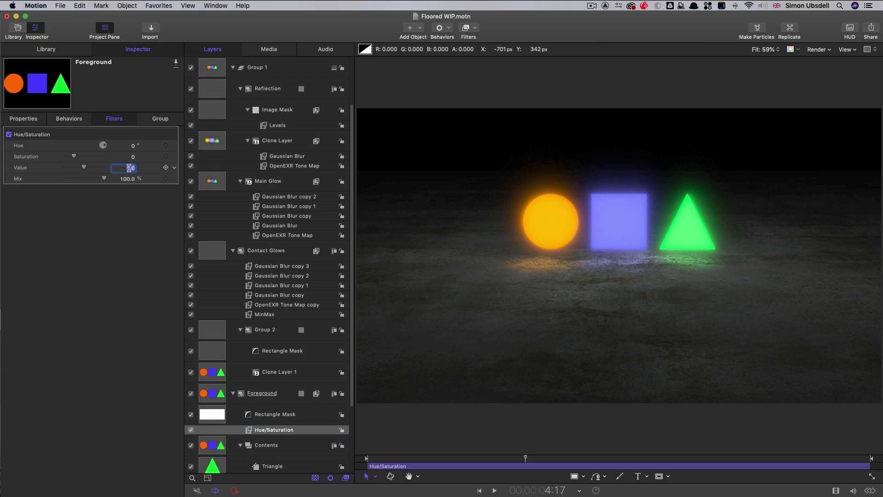
pyautogui.write('2')
pyautogui.press('Return')
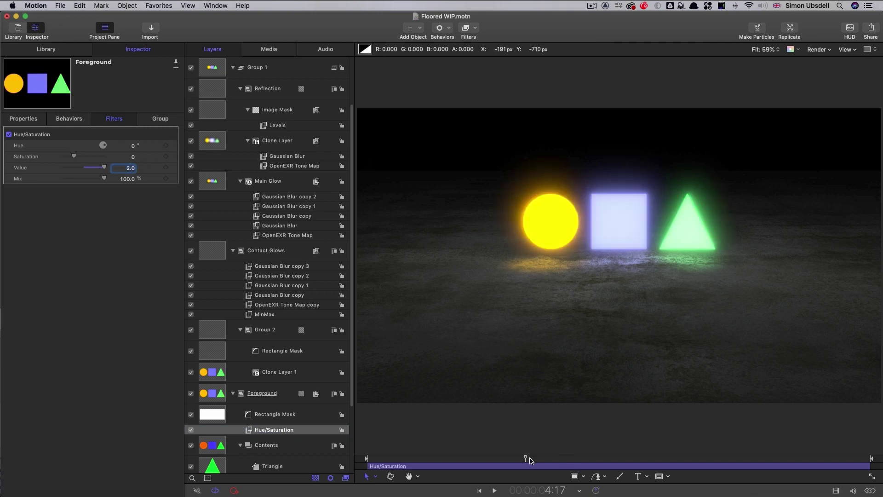
# Move the playhead to 5:06 and swing the camera to a Y rotation of 61° to view the shapes from the side.
pyautogui.moveTo(528, 458); pyautogui.dragTo(440, 458)
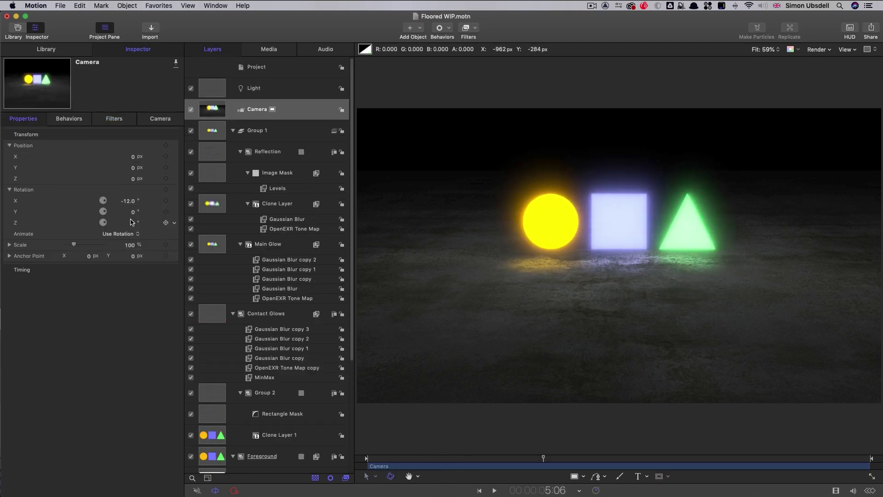
pyautogui.moveTo(133, 214); pyautogui.dragTo(165, 214)
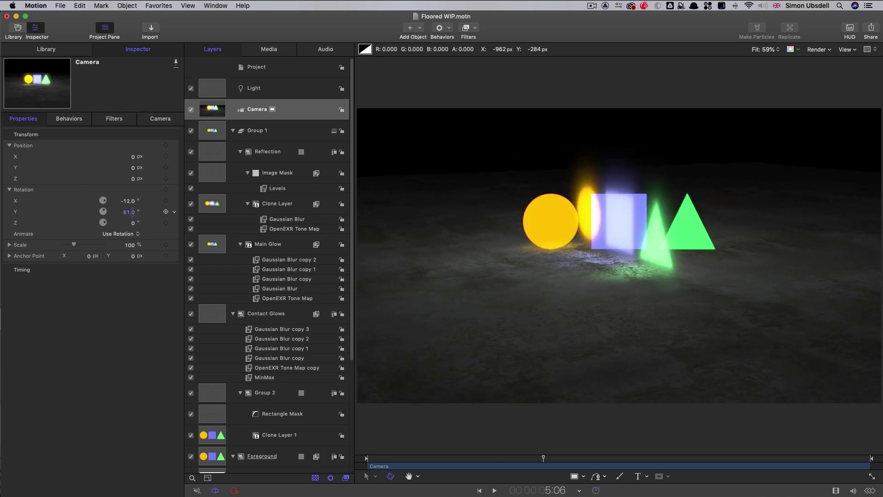
# Move the Contact Glows and Foreground groups together into Group 1, and move the playhead to 3:20.
pyautogui.click(233, 130)
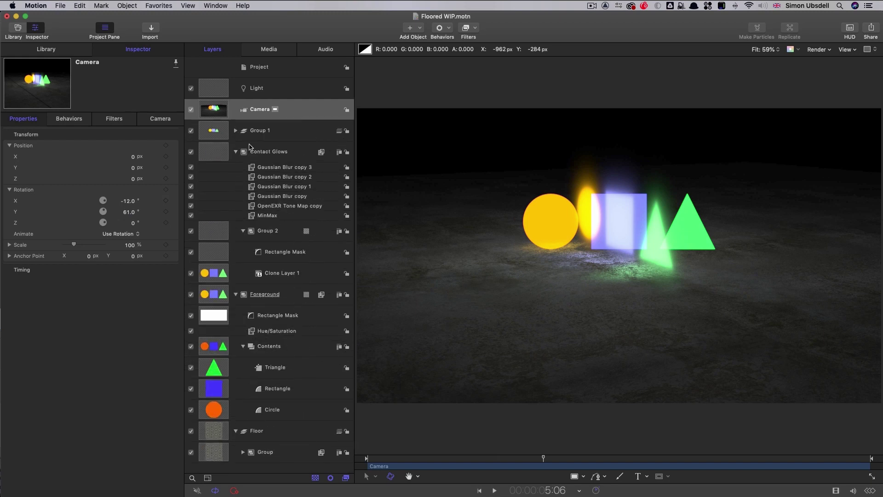
pyautogui.click(236, 152)
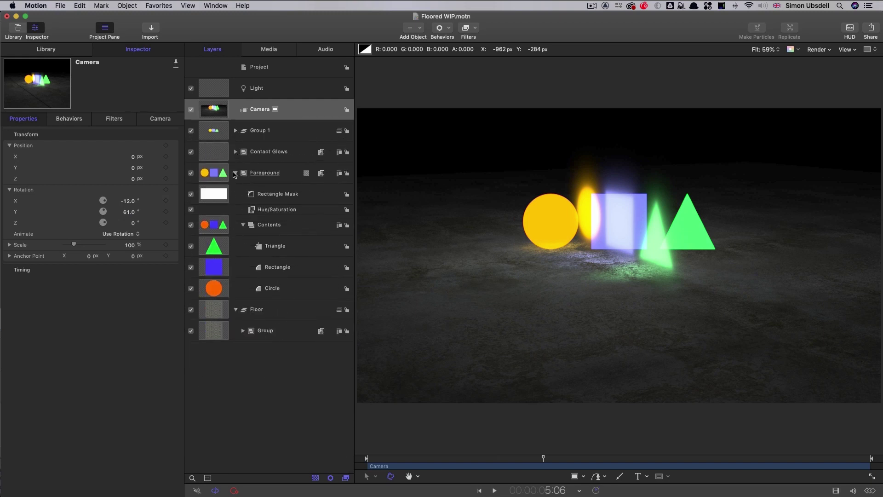
pyautogui.click(236, 173)
pyautogui.click(215, 158)
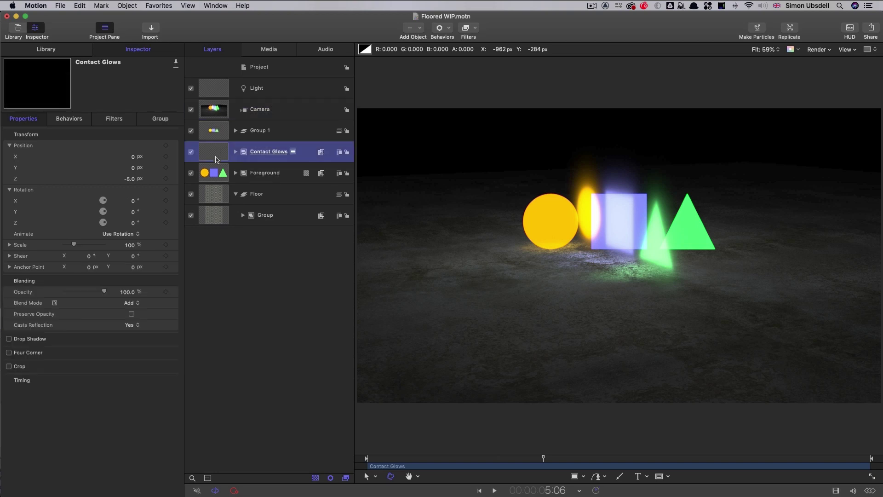
pyautogui.keyDown('shift'); pyautogui.click(217, 176); pyautogui.keyUp('shift')
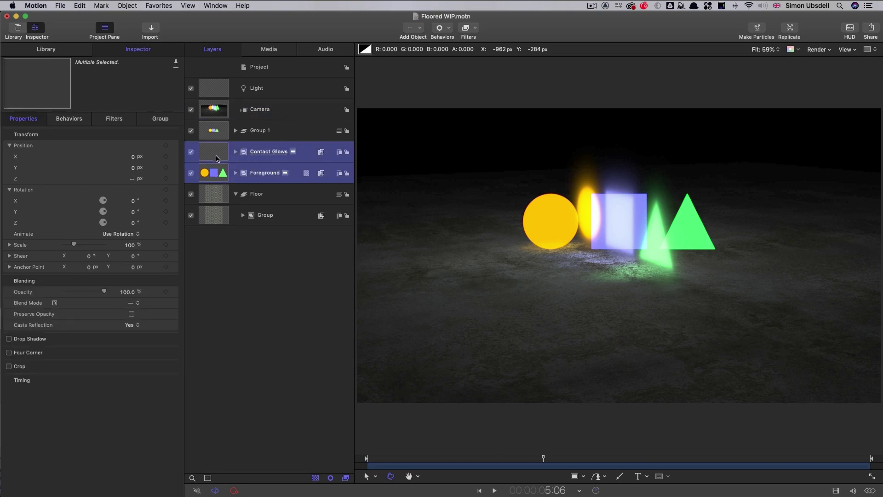
pyautogui.moveTo(208, 158); pyautogui.dragTo(294, 134)
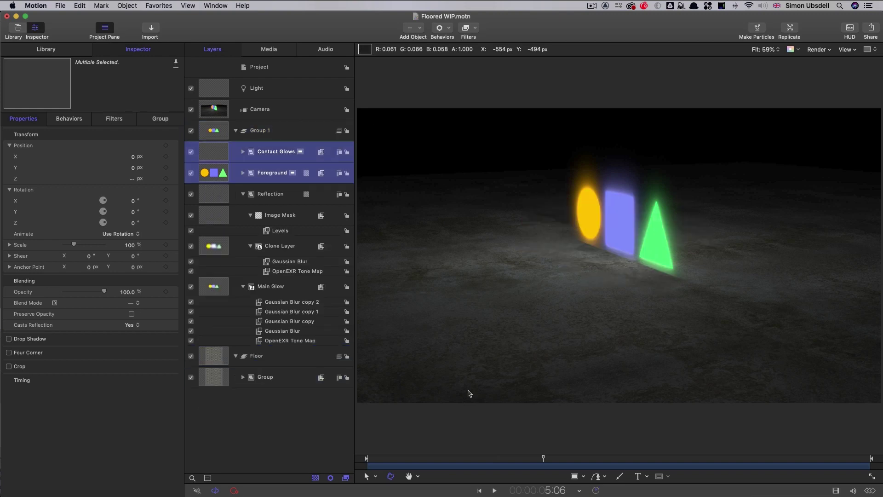
pyautogui.moveTo(551, 462); pyautogui.dragTo(491, 459)
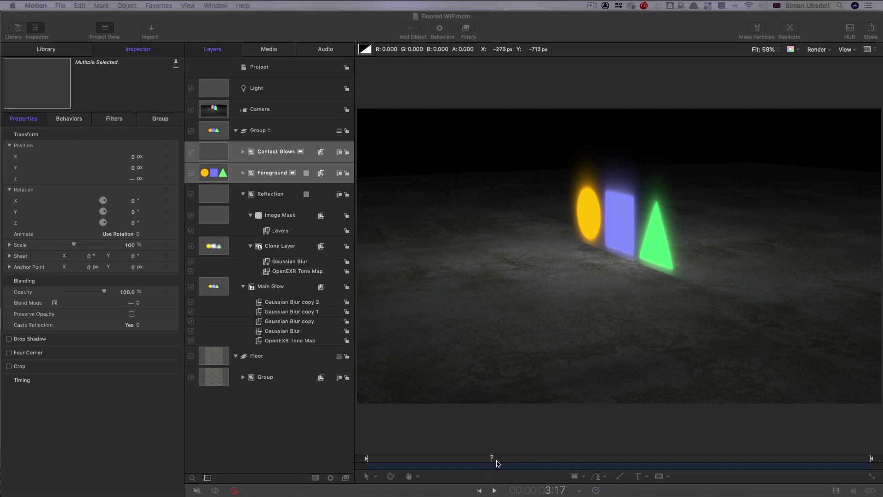
pyautogui.click(497, 463)
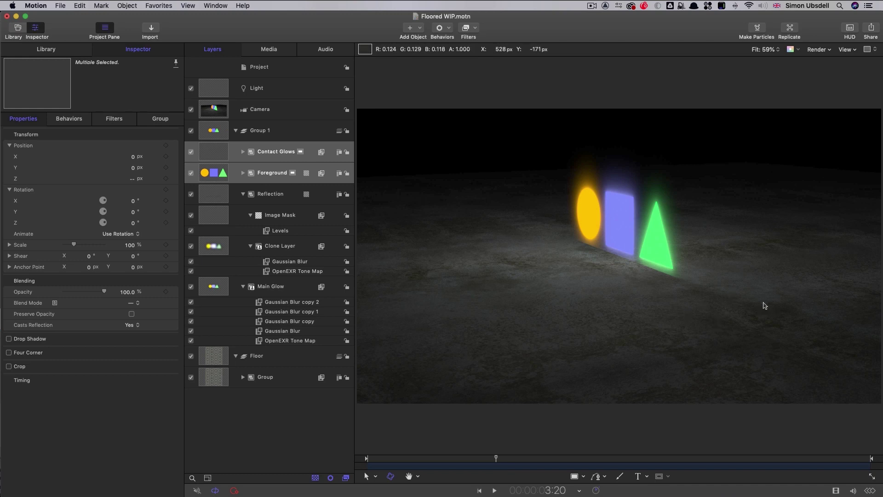
# Enable Layer Order for Group 1 and scrub the timeline to check the contact glows, ending at 5:18.
pyautogui.click(217, 129)
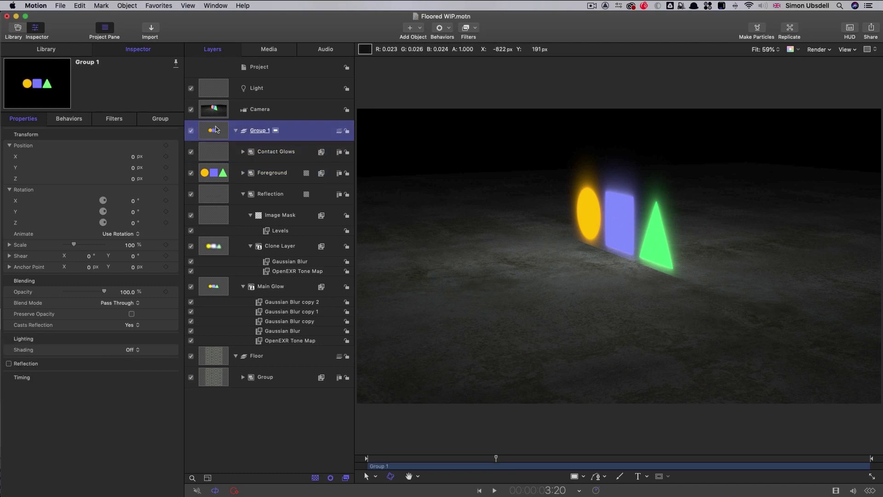
pyautogui.click(161, 119)
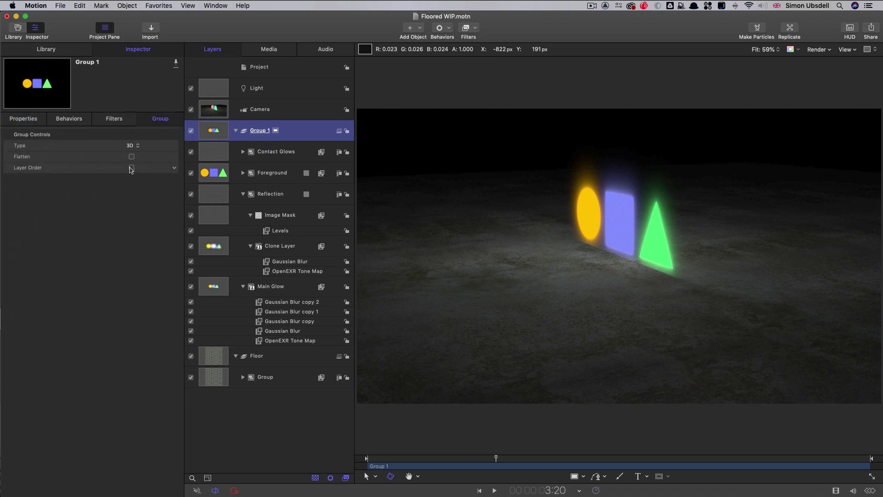
pyautogui.click(132, 168)
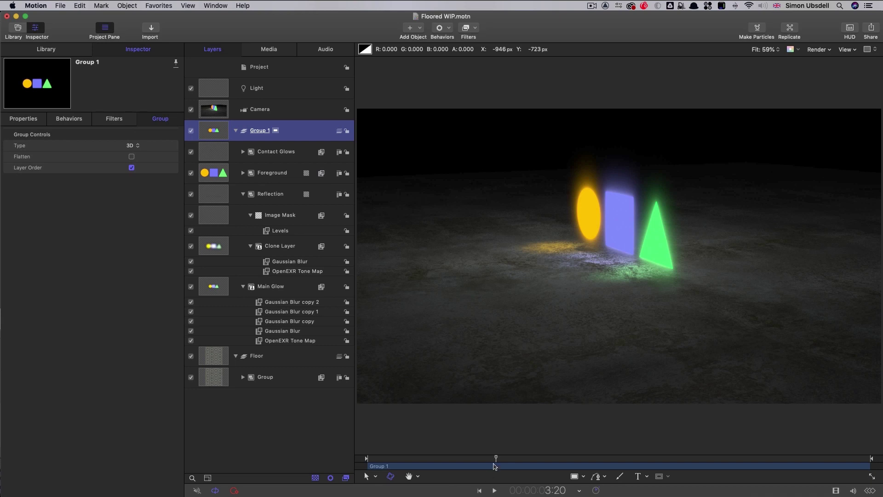
pyautogui.moveTo(495, 457); pyautogui.dragTo(556, 473)
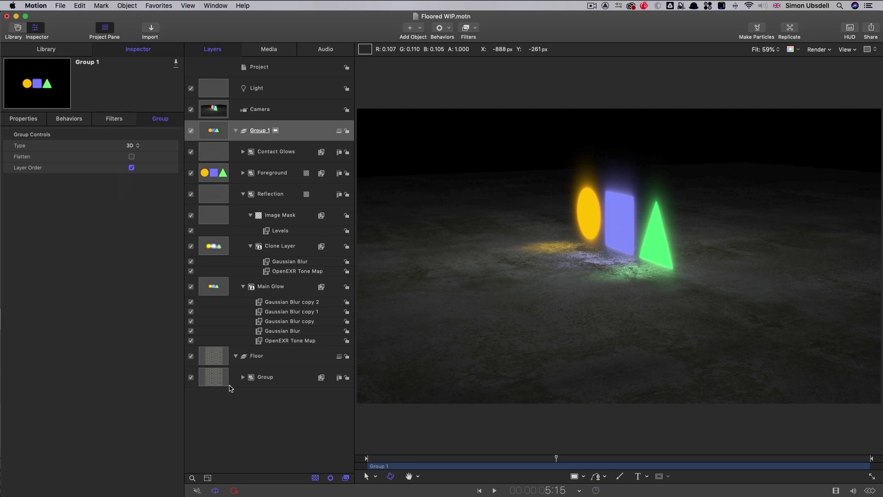
pyautogui.moveTo(556, 457); pyautogui.dragTo(431, 457)
pyautogui.click(560, 457)
# Set the camera's Y rotation to 0°.
pyautogui.click(214, 113)
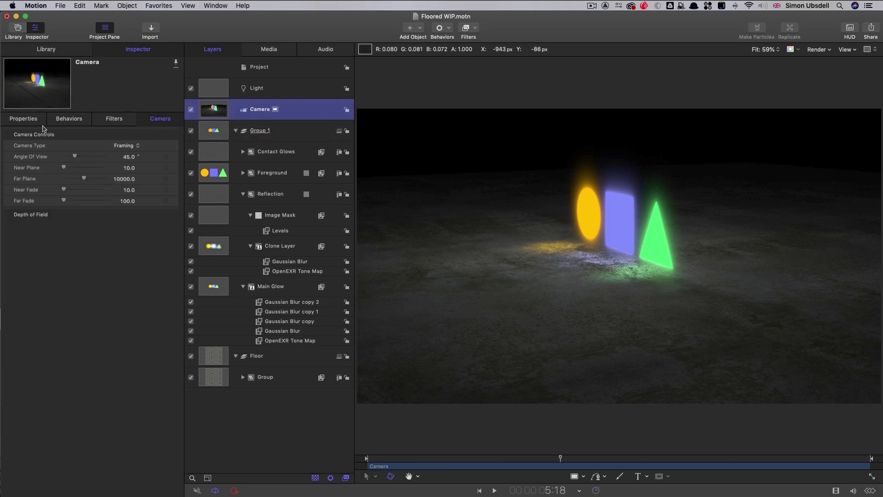
pyautogui.click(28, 119)
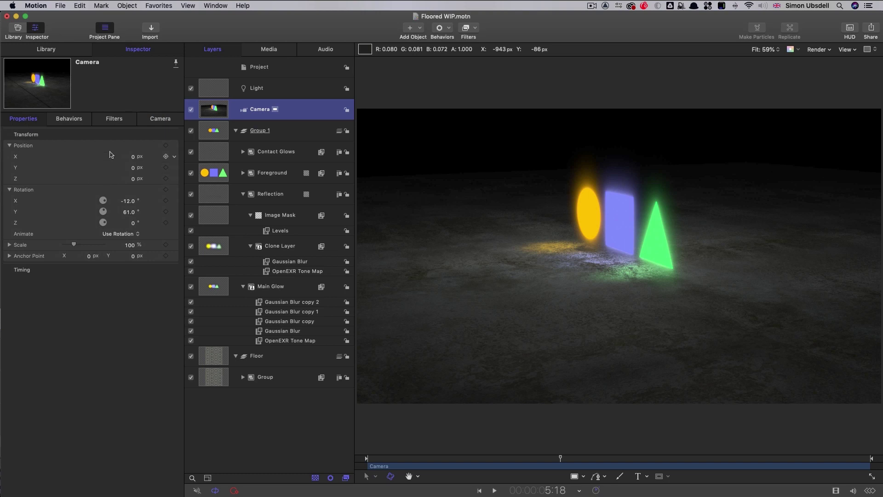
pyautogui.click(129, 212)
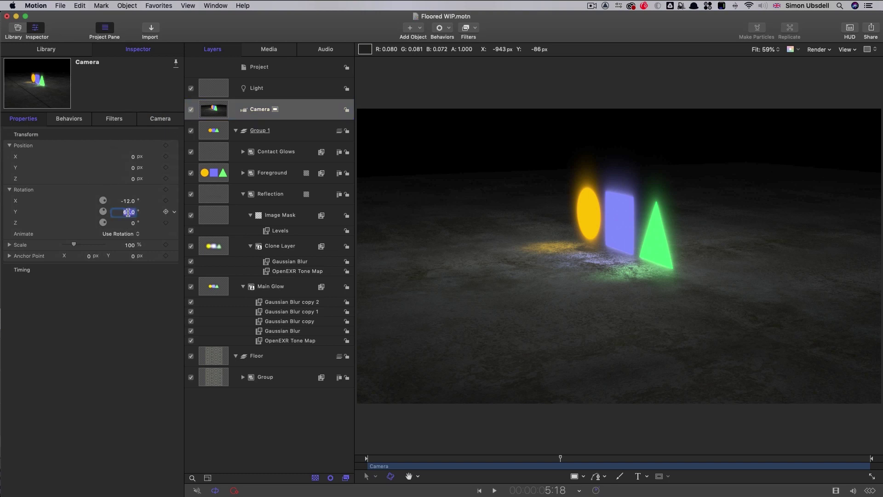
pyautogui.write('0')
pyautogui.press('Return')
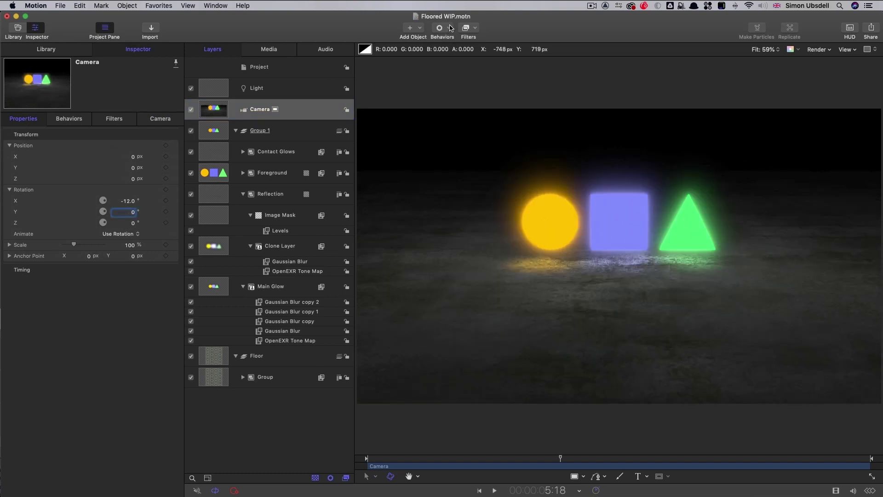
# Add a Sweep behavior to the camera with start -30° and end 10°, and play the animation from the beginning.
pyautogui.click(450, 29)
pyautogui.moveTo(490, 58)
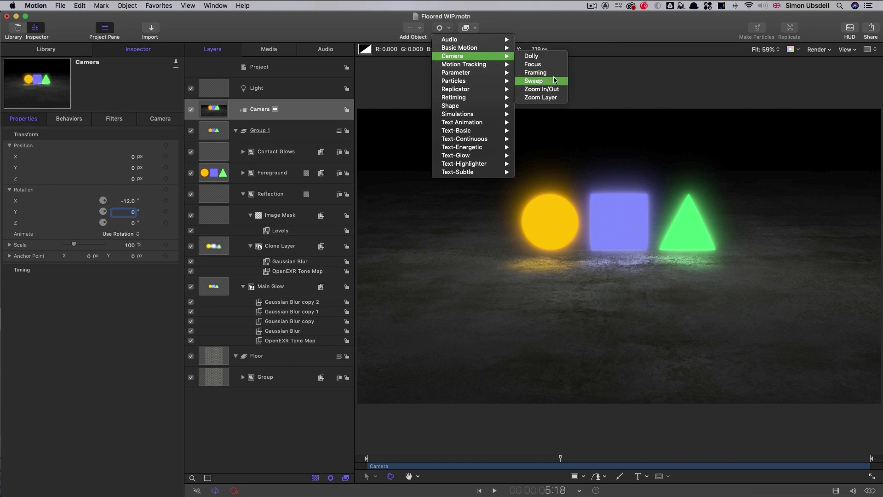
pyautogui.click(534, 80)
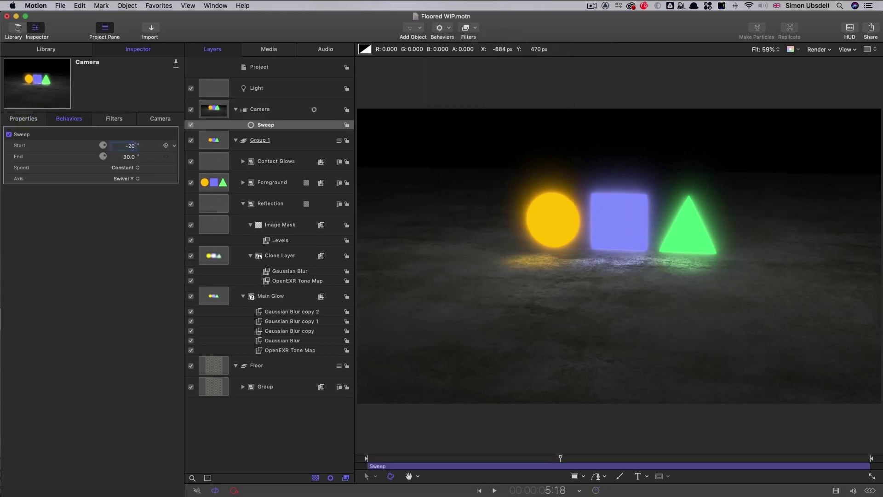
pyautogui.press('BackSpace')
pyautogui.press('BackSpace')
pyautogui.write('30')
pyautogui.press('Tab')
pyautogui.write('10')
pyautogui.press('Return')
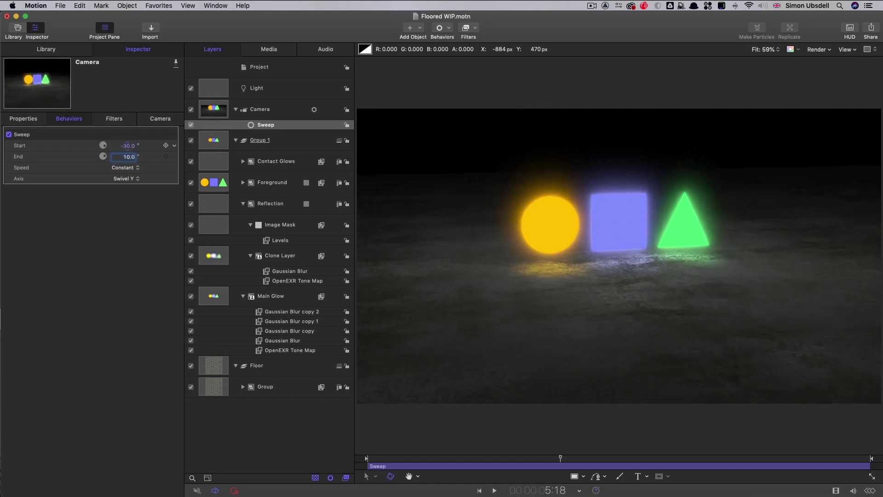
pyautogui.press('Home')
pyautogui.press('space')
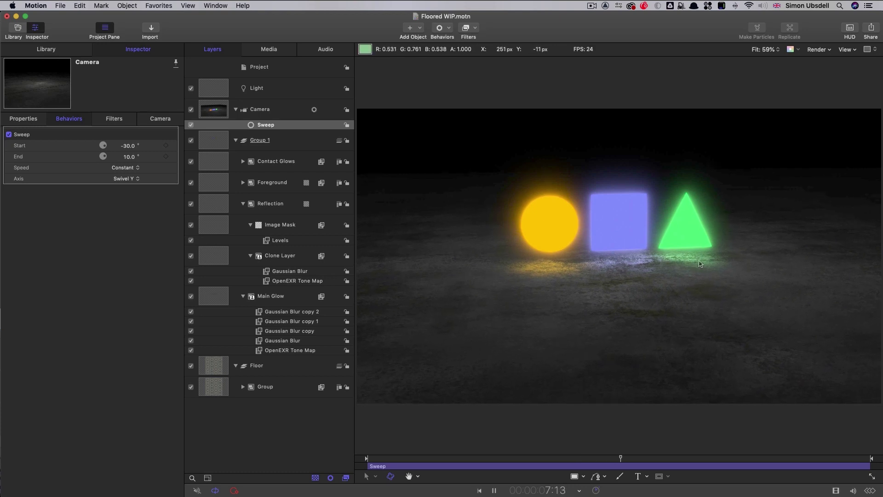
# Set the render quality to Best and play back the animation to check the result.
pyautogui.click(818, 49)
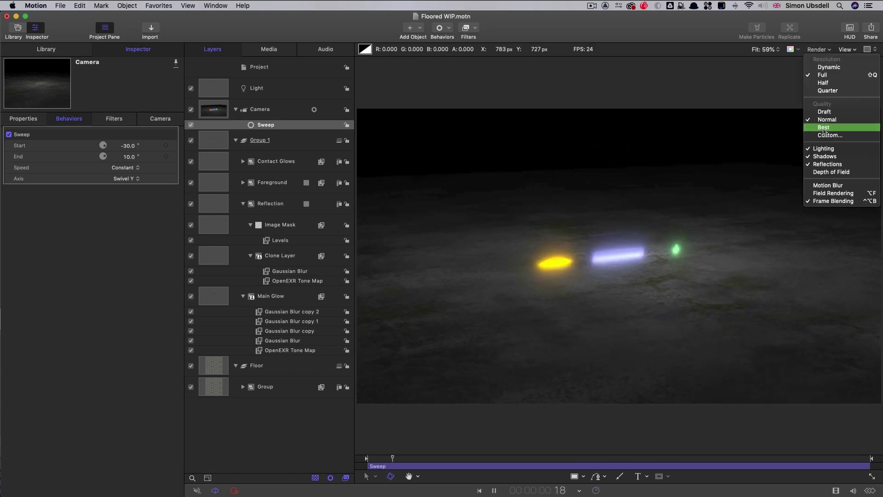
pyautogui.click(823, 135)
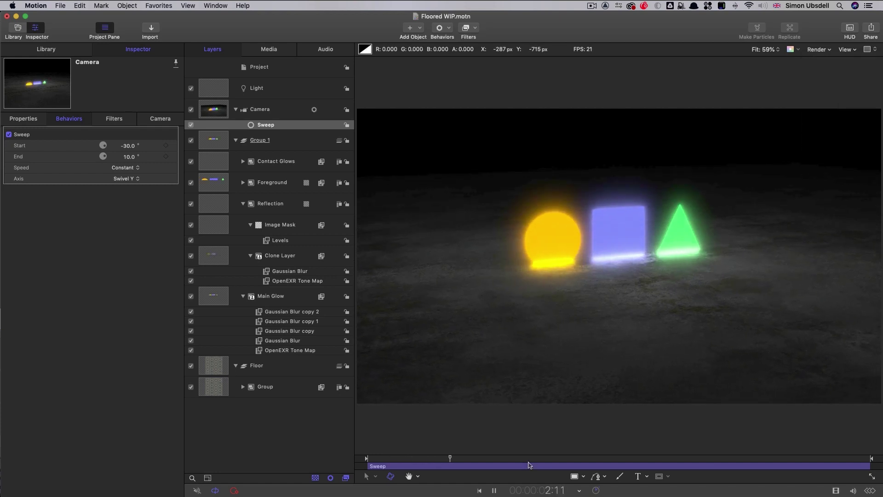
pyautogui.click(535, 462)
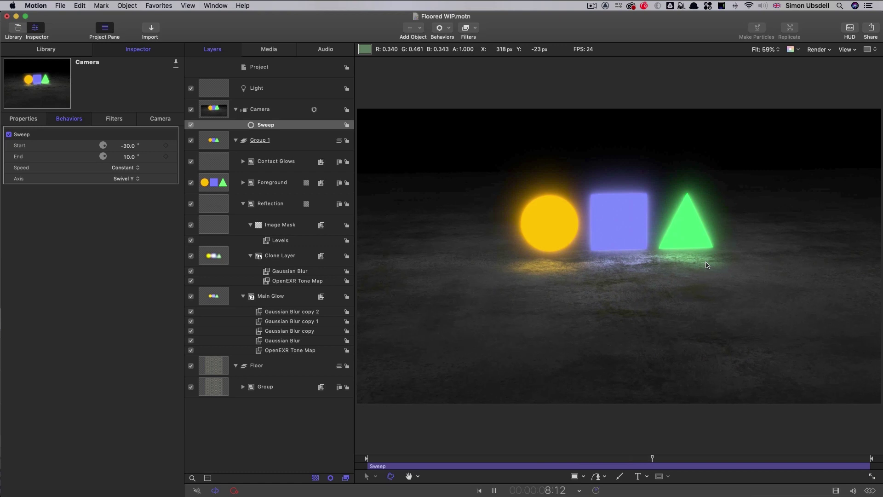
pyautogui.press('space')
# Move the Main Glow clone layer to the top of Group 1 and scrub the playhead to 3:15.
pyautogui.click(260, 140)
pyautogui.click(22, 119)
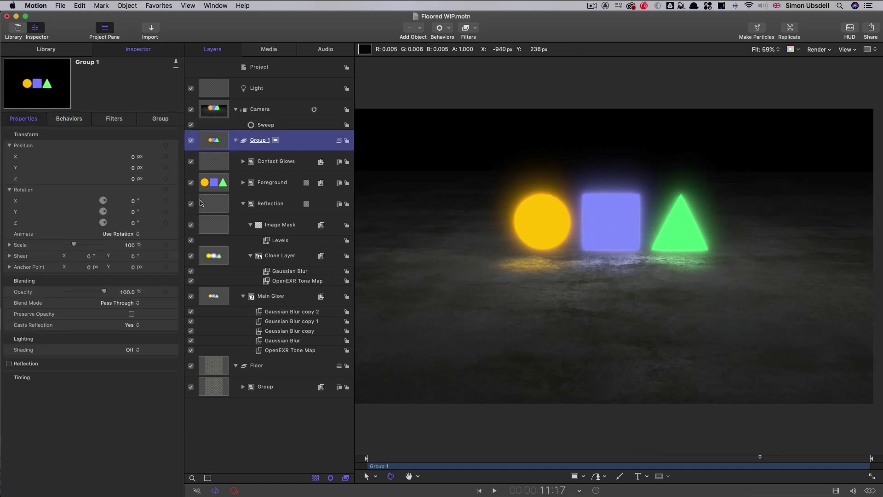
pyautogui.click(219, 296)
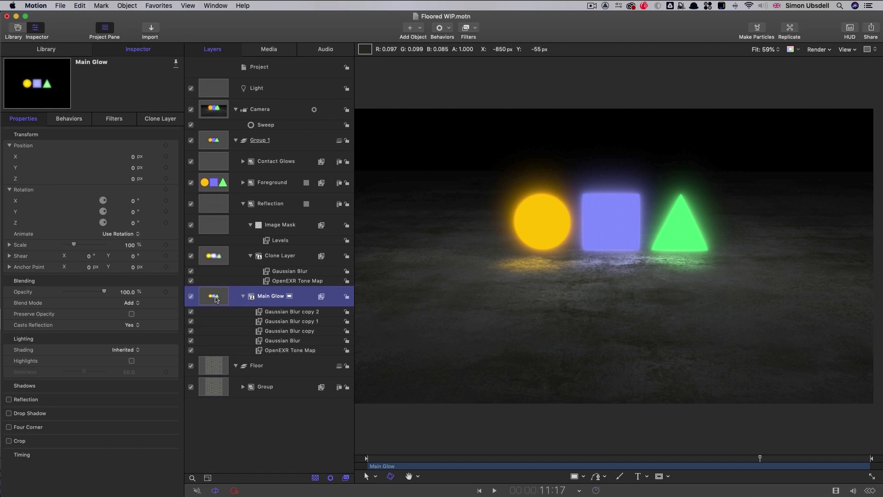
pyautogui.moveTo(215, 298); pyautogui.dragTo(229, 161)
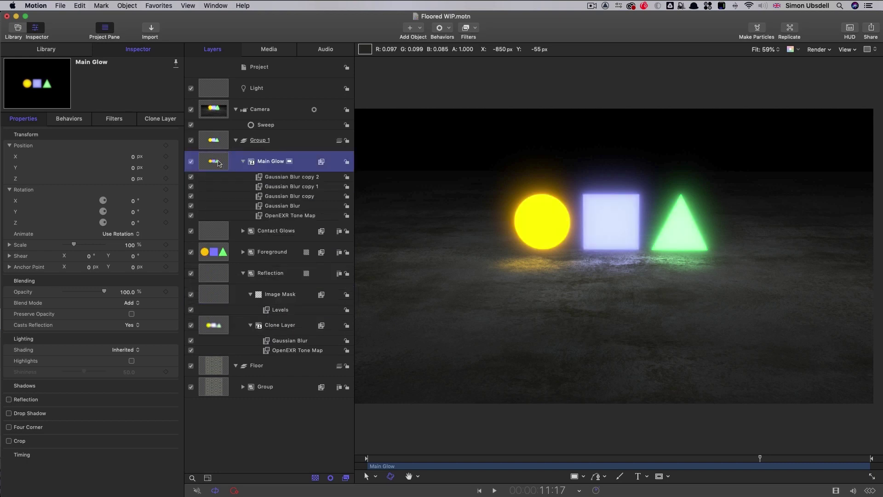
pyautogui.moveTo(441, 458); pyautogui.dragTo(490, 459)
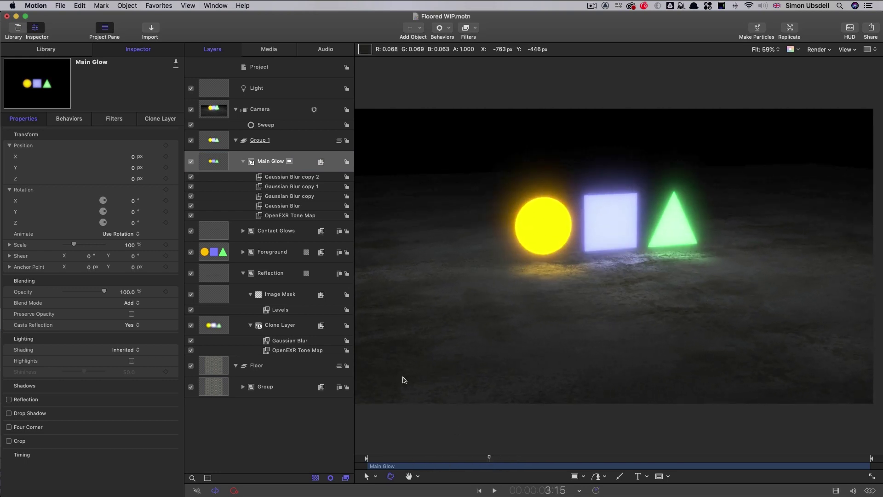
# Add a text layer reading "TEXT" to the Contents group inside Foreground.
pyautogui.click(243, 252)
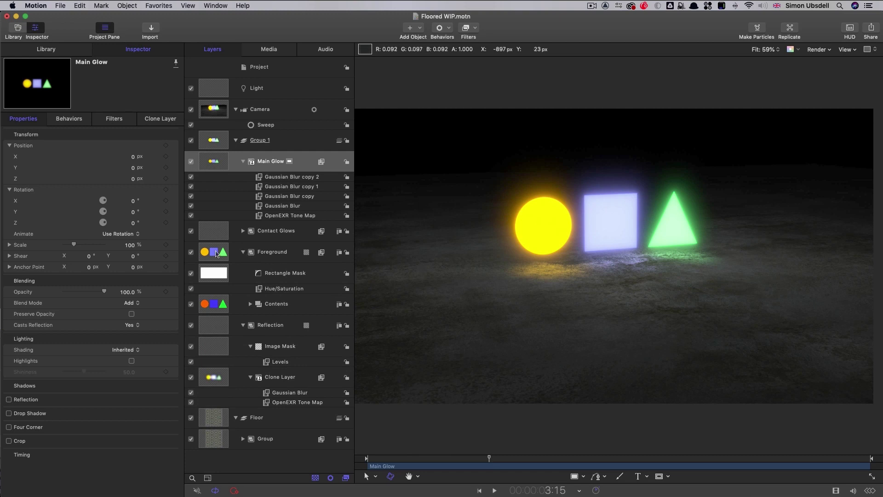
pyautogui.click(250, 304)
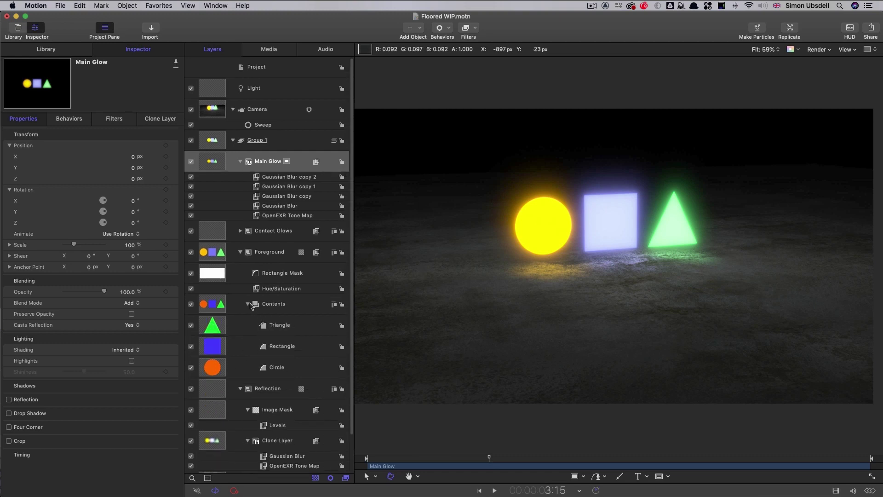
pyautogui.click(214, 305)
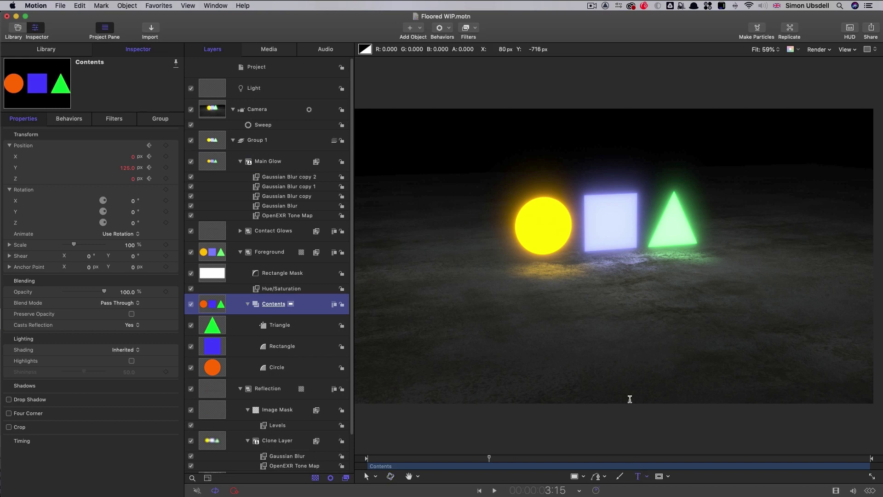
pyautogui.click(636, 313)
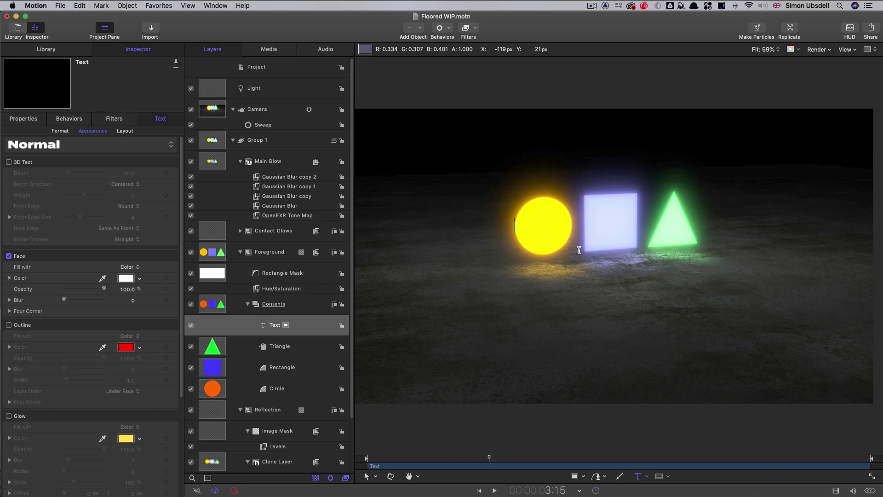
pyautogui.write('TEXT')
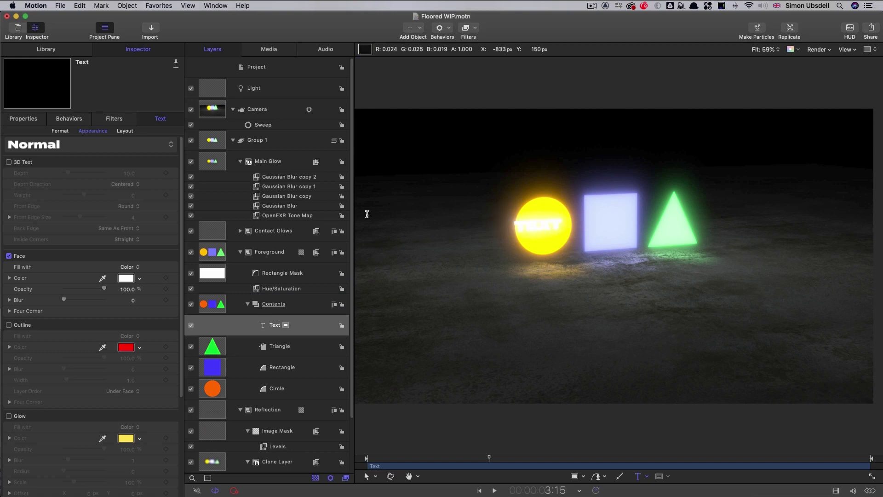
# Hide the Triangle, Rectangle and Circle layers in the Contents group.
pyautogui.click(190, 345)
pyautogui.click(191, 366)
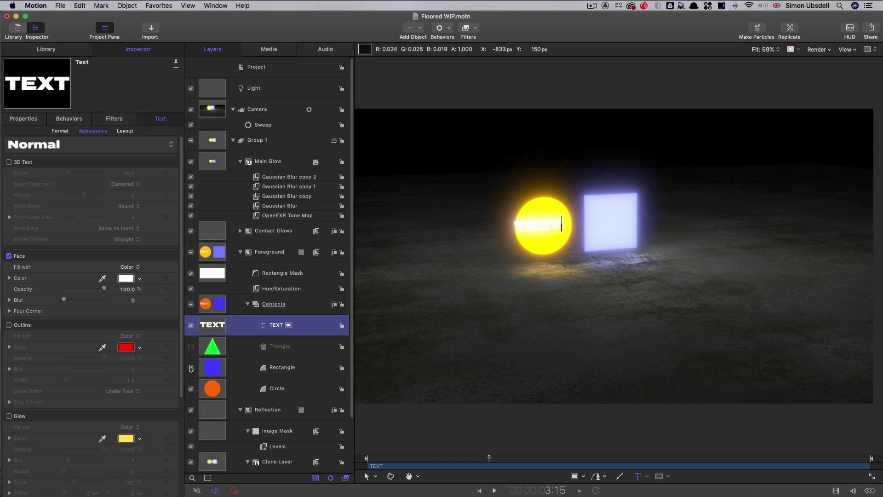
pyautogui.click(191, 388)
# Give the text a bright green face color with hue 121° and 100% saturation, and enlarge it.
pyautogui.click(126, 278)
pyautogui.moveTo(147, 340); pyautogui.dragTo(173, 344)
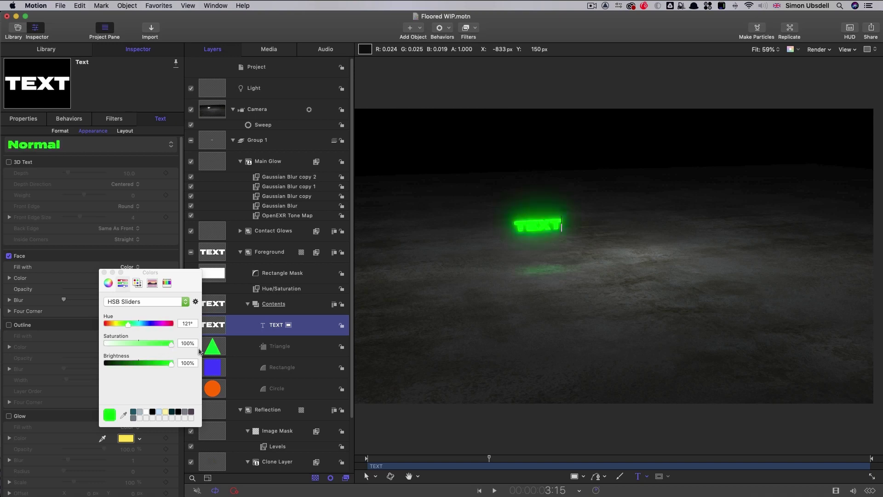
pyautogui.click(60, 131)
pyautogui.moveTo(128, 195); pyautogui.dragTo(138, 195)
# Play the animation from an early frame to preview the green text rising from the floor.
pyautogui.moveTo(489, 458); pyautogui.dragTo(411, 459)
pyautogui.press('space')
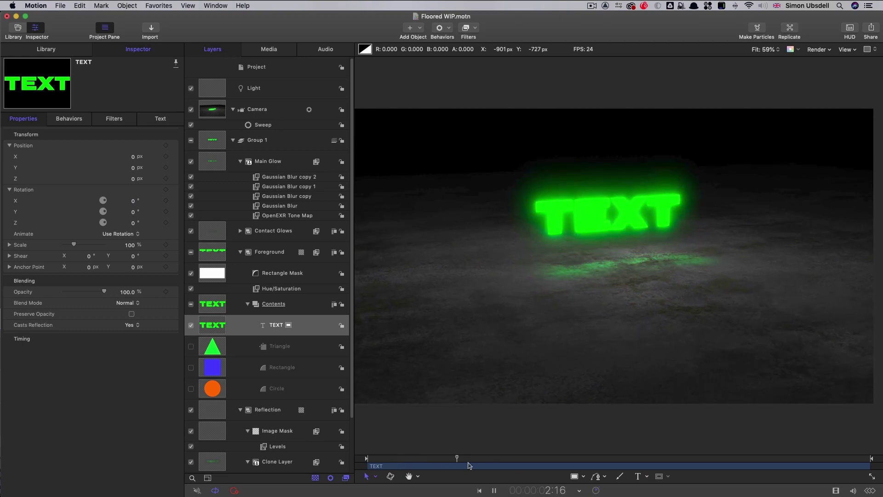
pyautogui.press('space')
# Delete the TEXT layer and make the Triangle, Rectangle and Circle layers visible again.
pyautogui.rightClick(209, 327)
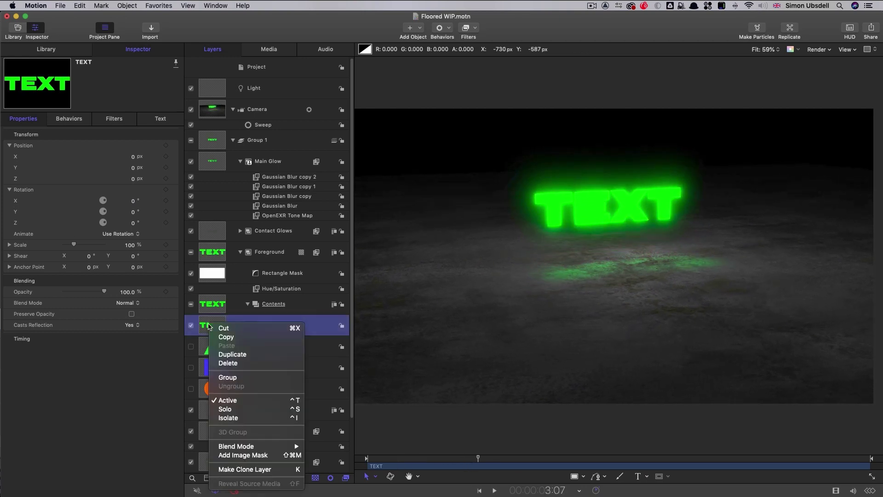
pyautogui.press('Escape')
pyautogui.press('Delete')
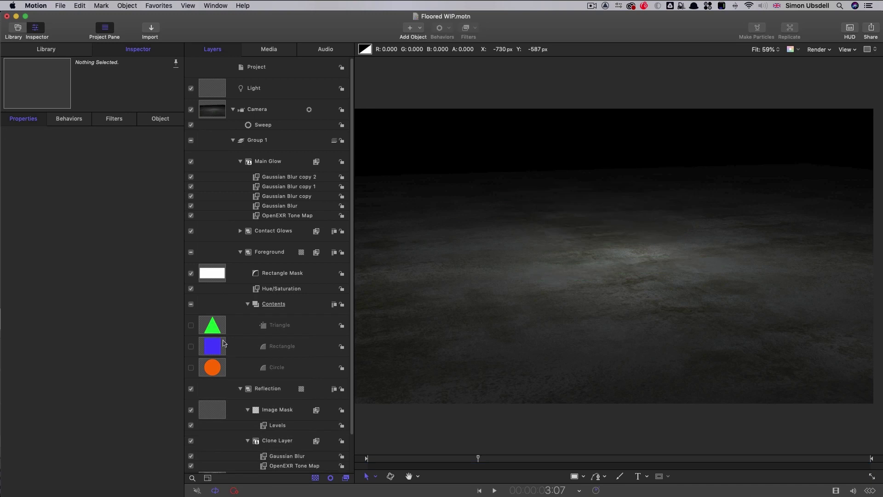
pyautogui.click(190, 325)
pyautogui.click(191, 347)
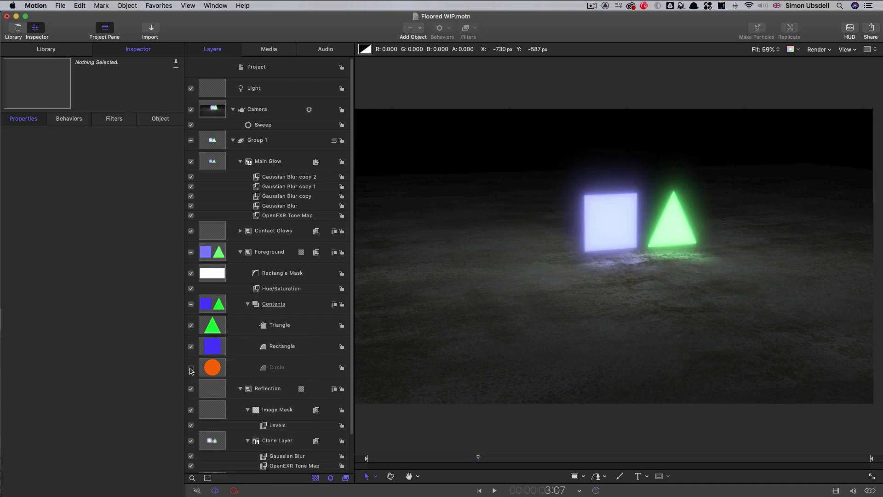
pyautogui.click(191, 368)
# Import Pretend Logo.png into the Contents group.
pyautogui.click(209, 303)
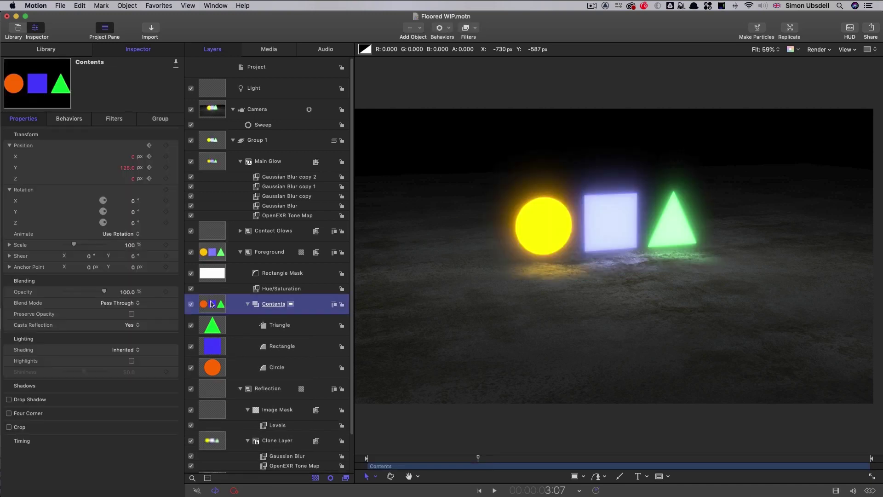
pyautogui.click(151, 28)
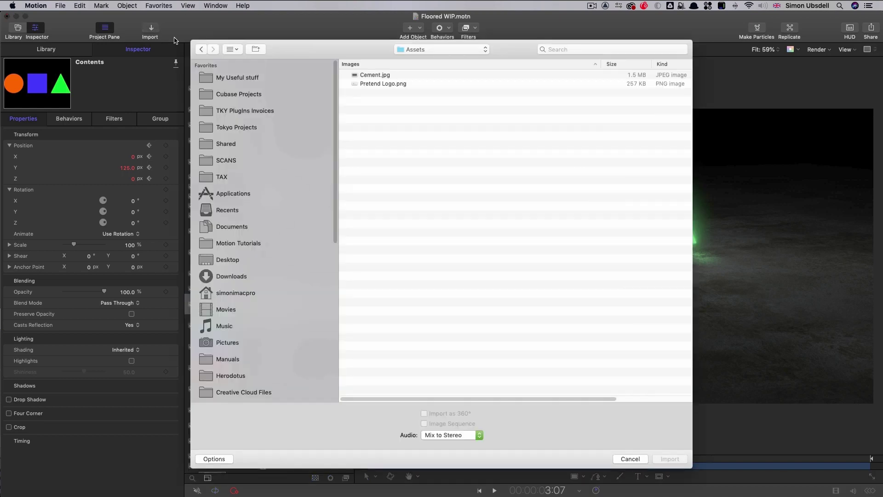
pyautogui.click(369, 85)
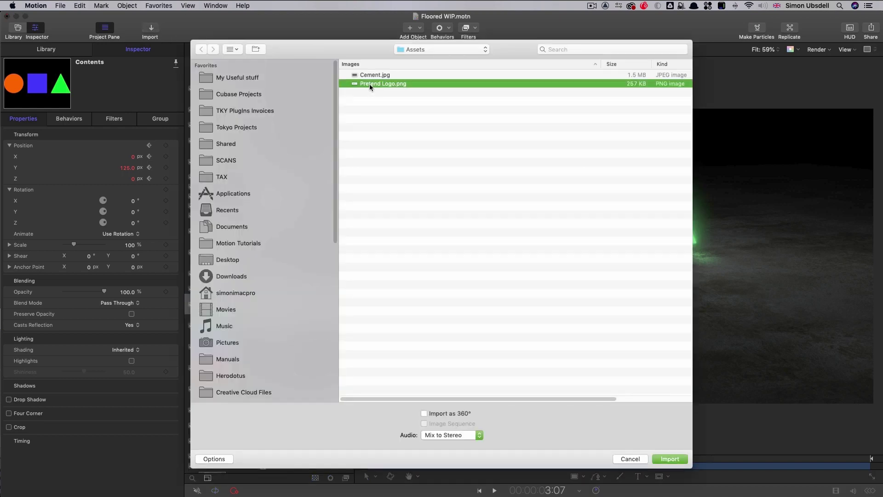
pyautogui.click(677, 458)
# Set the Pretend Logo layer's scale to 65% and its Y position to -325 px.
pyautogui.click(23, 119)
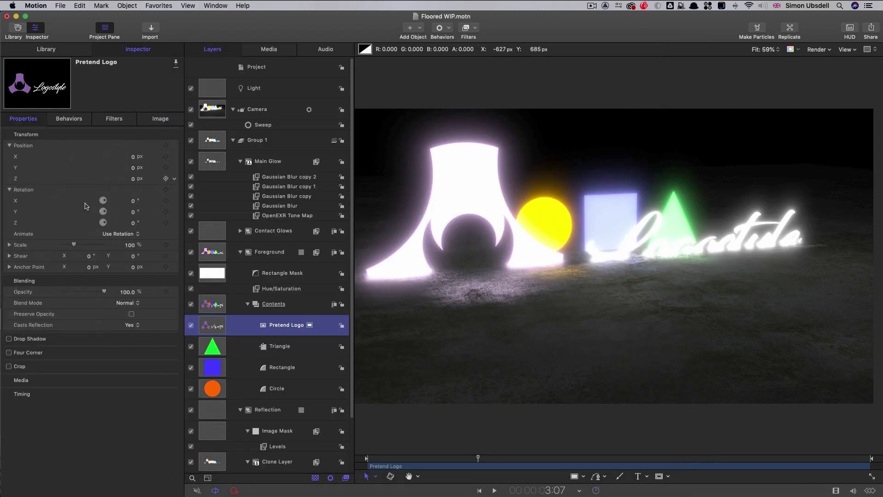
pyautogui.click(130, 245)
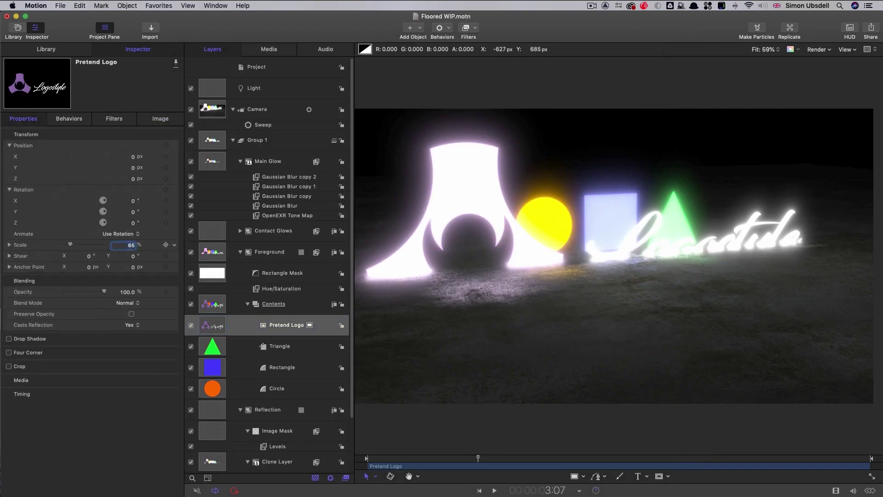
pyautogui.press('Return')
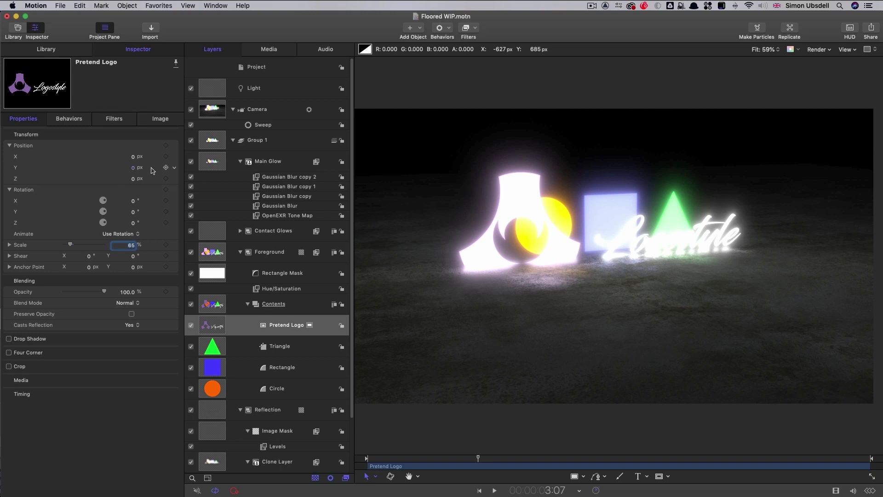
pyautogui.click(132, 168)
pyautogui.press('Return')
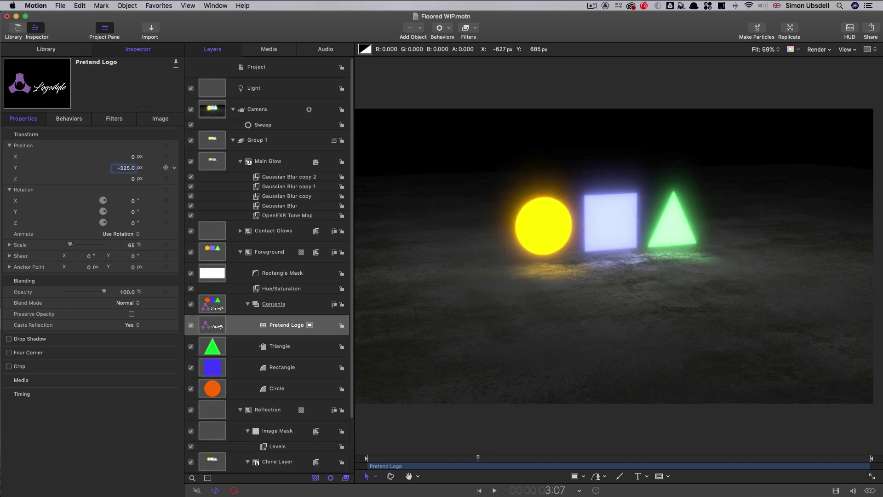
# Keyframe the Contents group's Y position at 125 px at 5:00 and 581 px at 9:00.
pyautogui.click(213, 252)
pyautogui.click(211, 308)
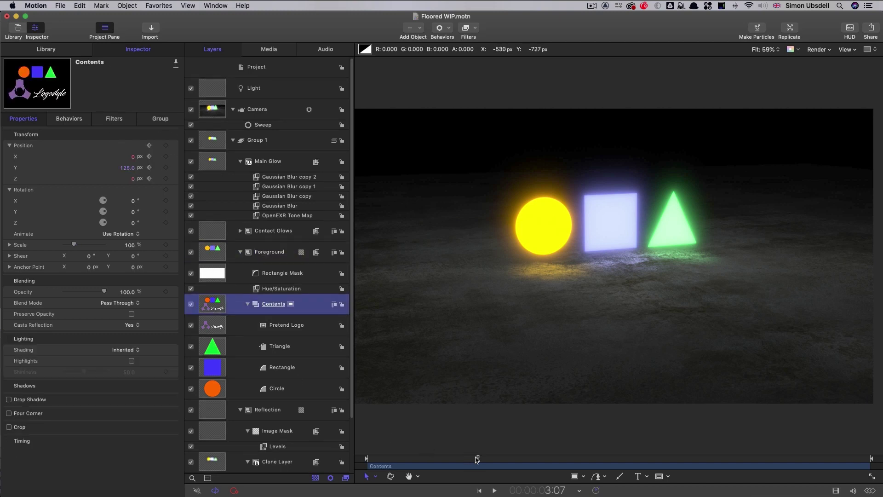
pyautogui.moveTo(478, 462); pyautogui.dragTo(543, 462)
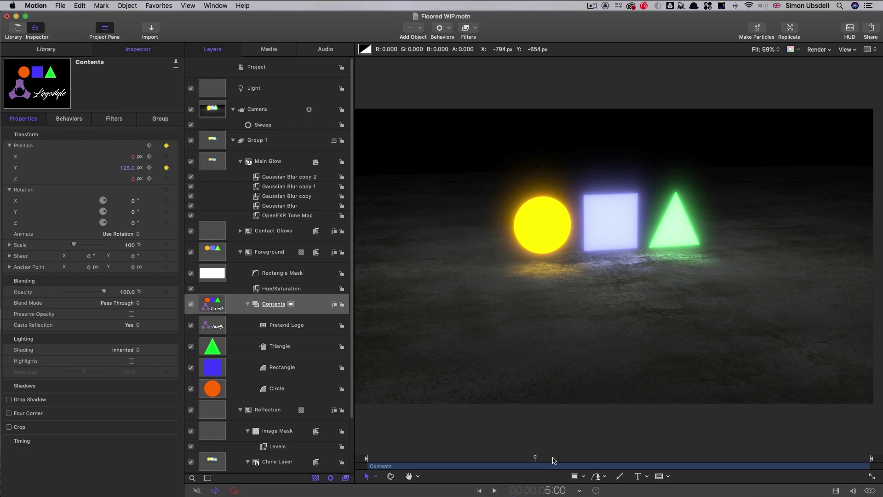
pyautogui.moveTo(553, 459); pyautogui.dragTo(680, 467)
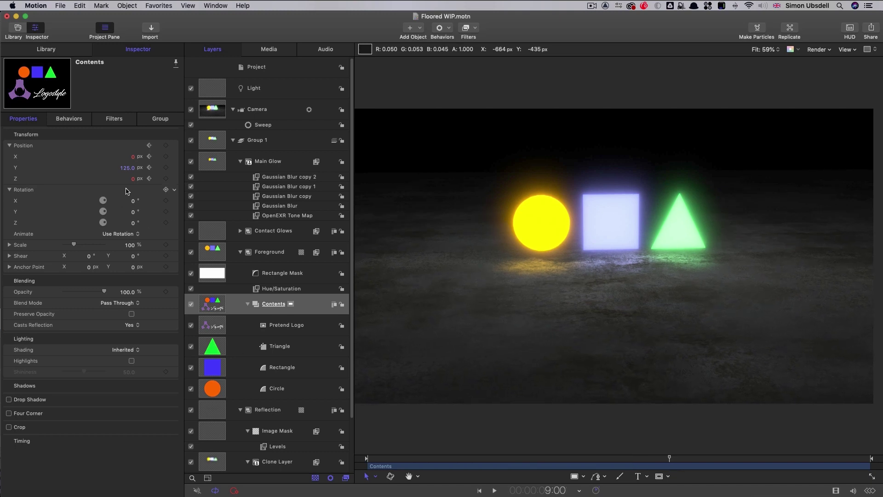
pyautogui.moveTo(128, 171); pyautogui.dragTo(127, 167)
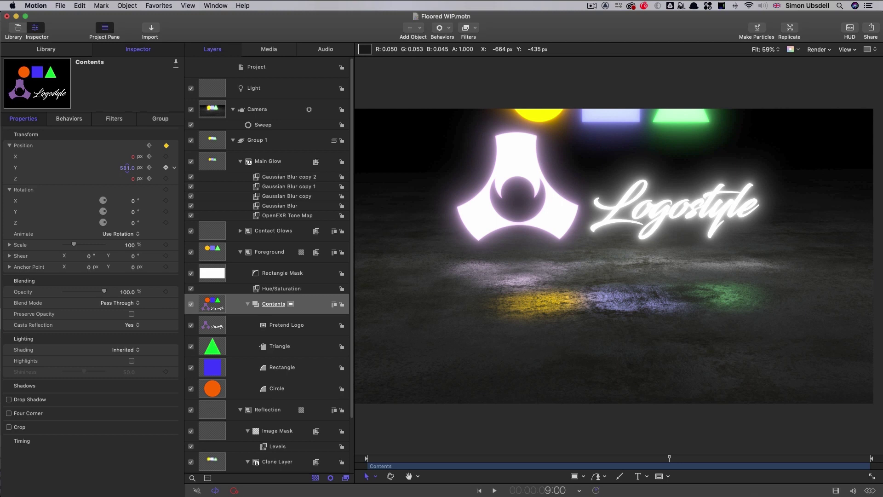
# Play the animation and turn off the Foreground group's Hue/Saturation filter.
pyautogui.click(523, 458)
pyautogui.press('space')
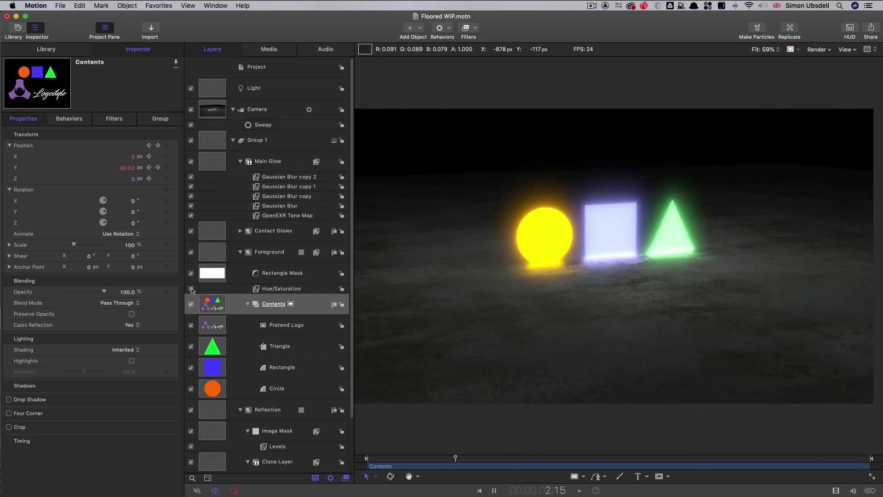
pyautogui.click(191, 288)
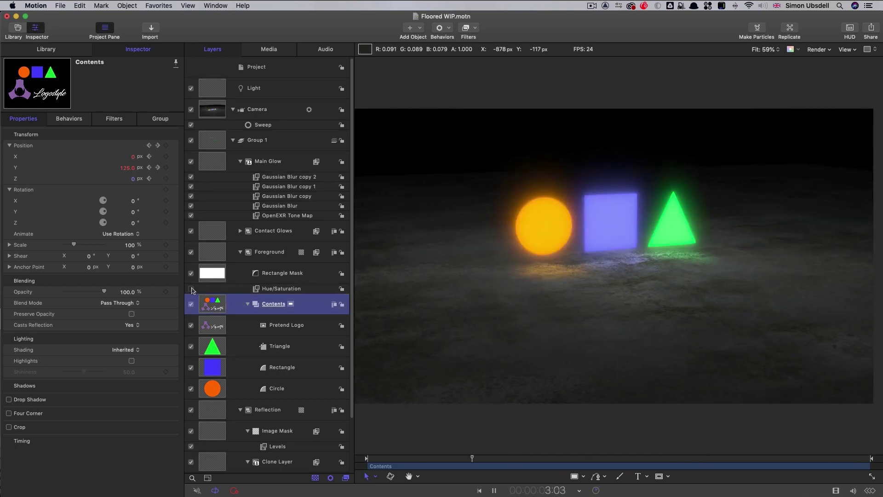
pyautogui.click(608, 462)
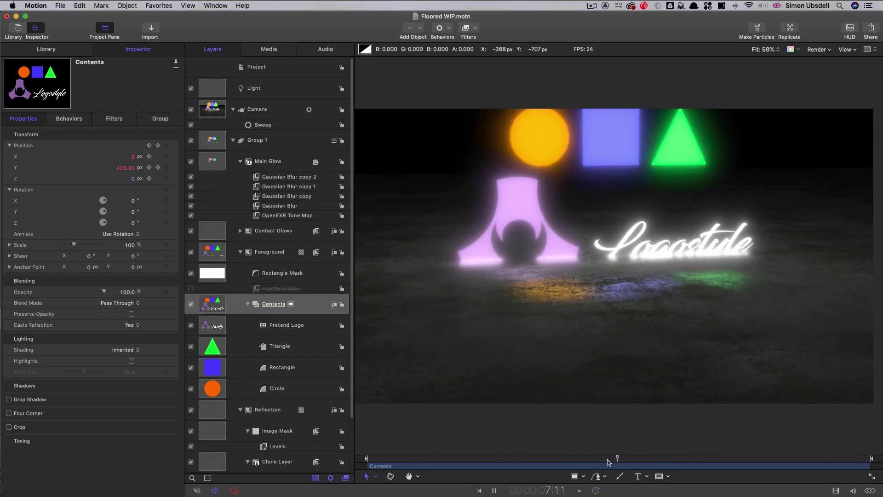
pyautogui.press('space')
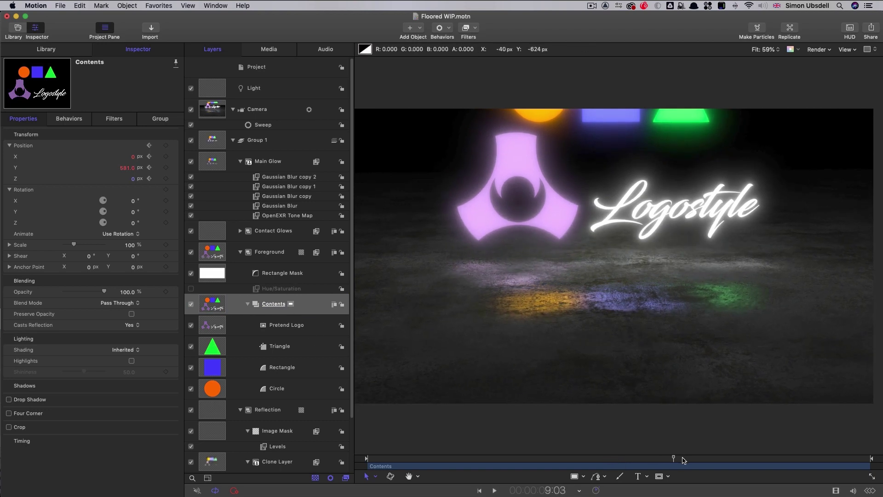
# Scrub the timeline to examine the logo's contact glows and reflections, ending at 10:12, and review the layers from Main Glow downwards.
pyautogui.moveTo(683, 460)
pyautogui.mouseDown()
pyautogui.moveTo(507, 460)
pyautogui.moveTo(635, 462)
pyautogui.moveTo(634, 472)
pyautogui.moveTo(619, 475)
pyautogui.moveTo(698, 481)
pyautogui.moveTo(633, 481)
pyautogui.mouseUp()
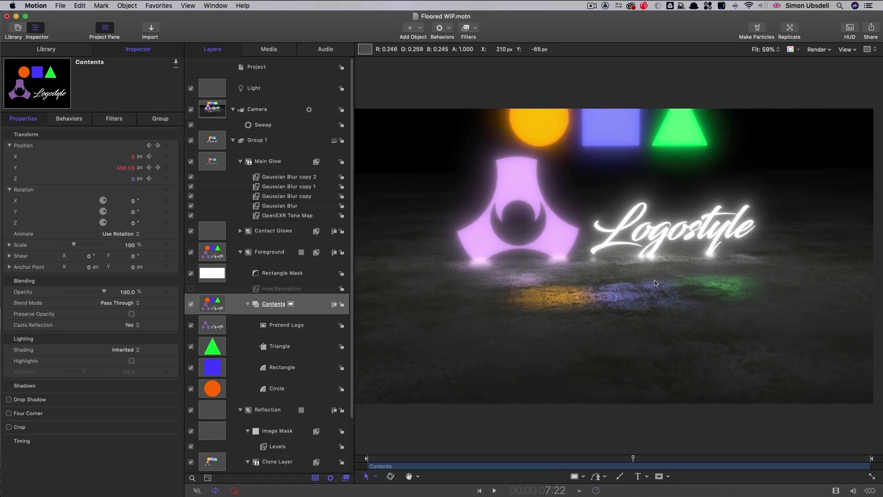
pyautogui.moveTo(640, 457); pyautogui.dragTo(719, 476)
pyautogui.click(285, 161)
pyautogui.scroll(-5, 291, 147)
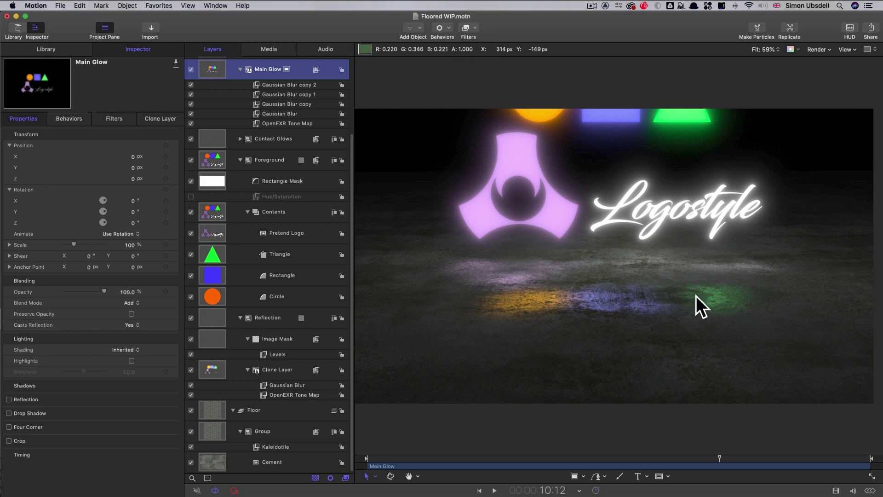
# Set the Floor group's Z position to -540 px and check the floor at 13:05 in the animation.
pyautogui.click(212, 412)
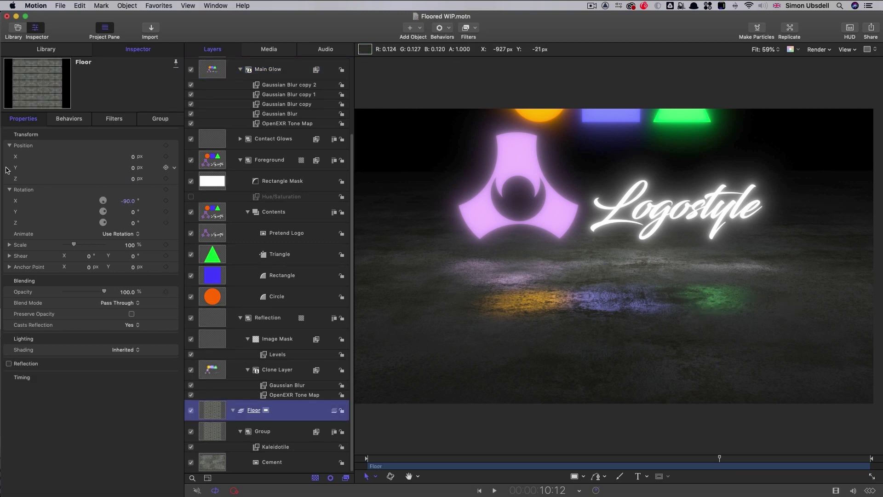
pyautogui.click(133, 180)
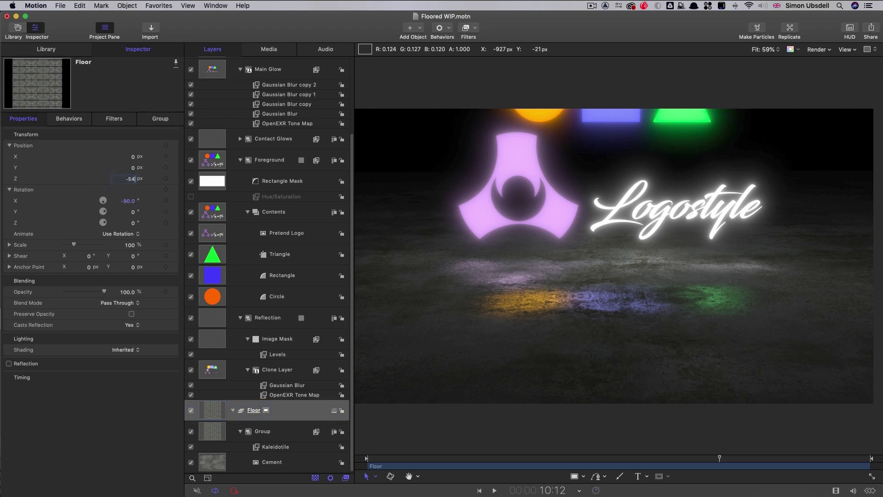
pyautogui.press('Return')
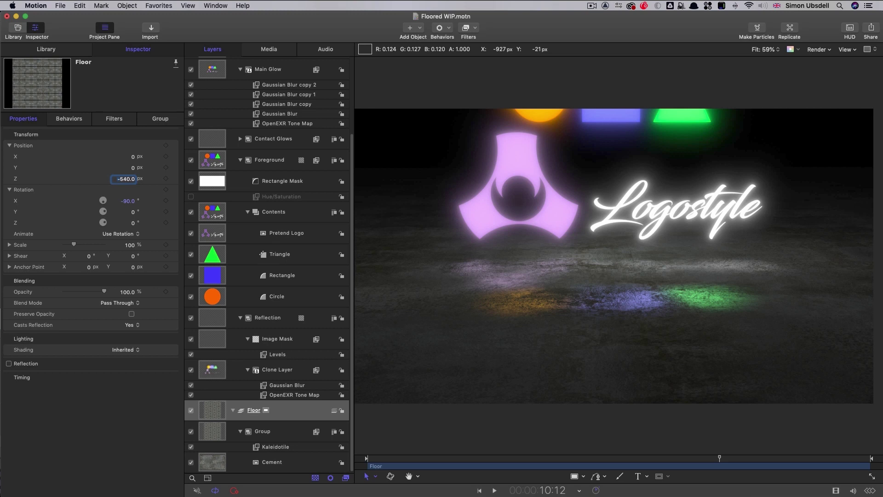
pyautogui.moveTo(720, 459); pyautogui.dragTo(812, 473)
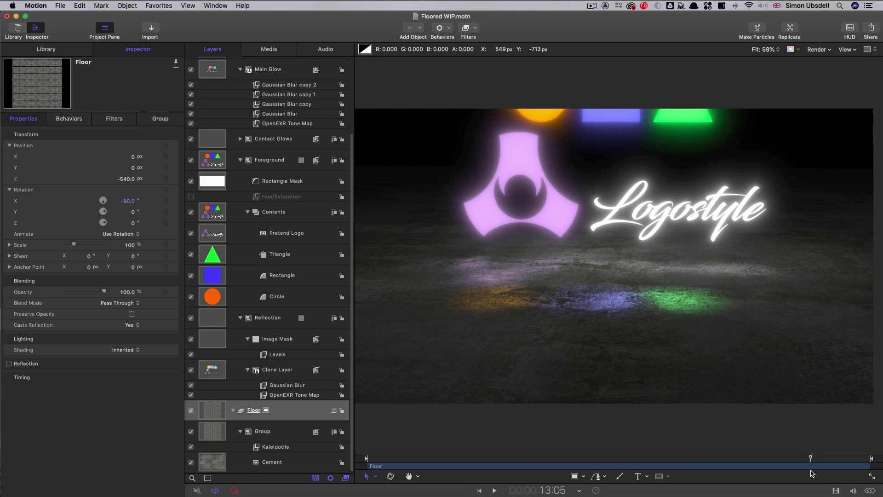
# Inspect the scene's alpha channel in the canvas and return to the color view.
pyautogui.press('super+1')
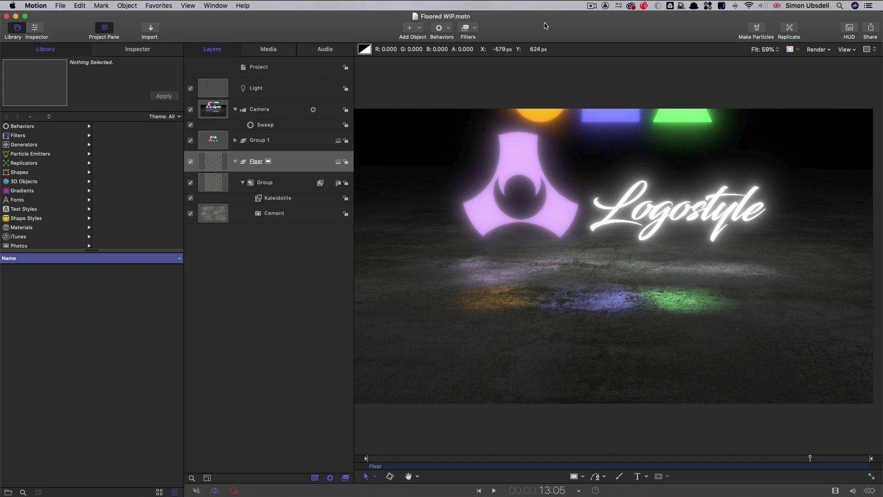
pyautogui.hotkey('shift', 'a')
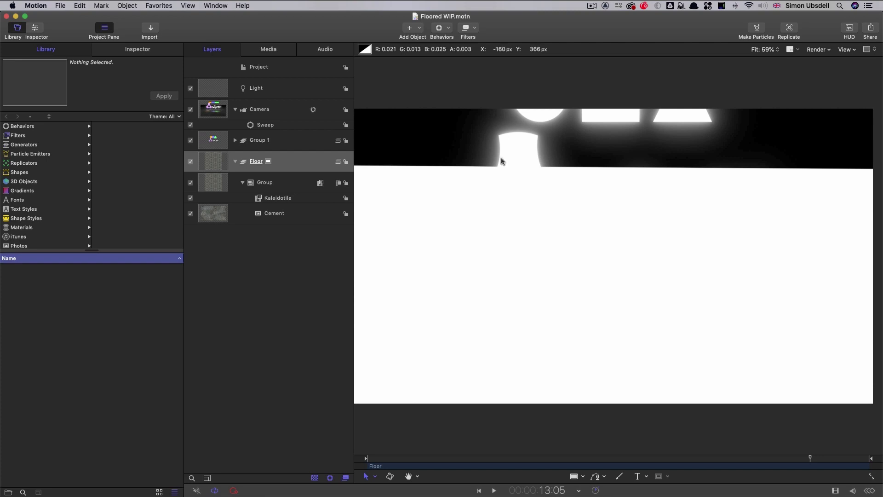
pyautogui.hotkey('shift', 'c')
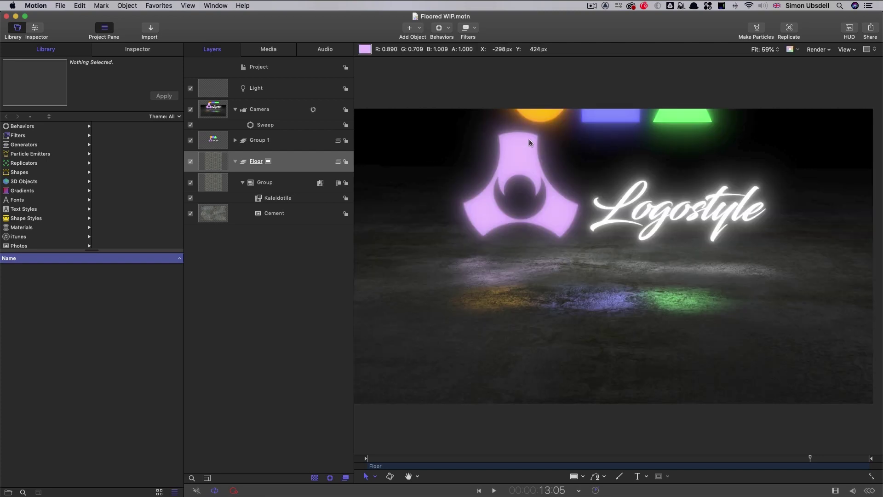
# Collapse the Floor group, add a new group to the project, make it 2D and send it beneath all other groups.
pyautogui.click(244, 303)
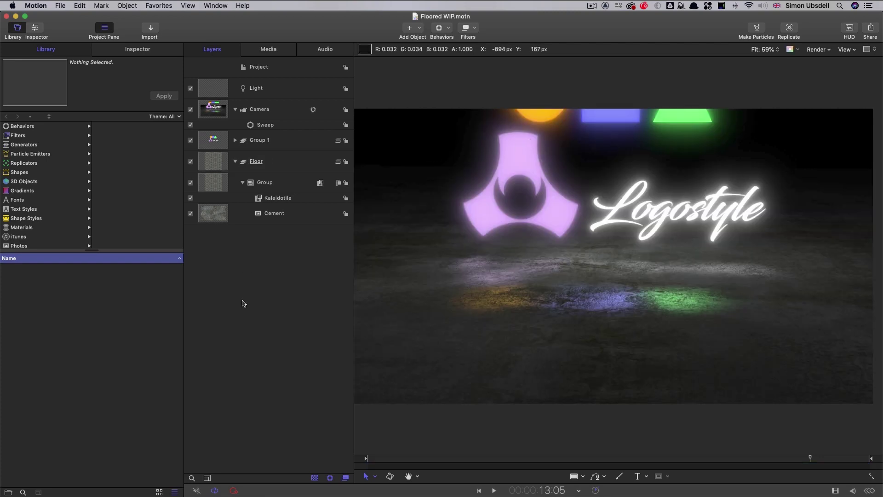
pyautogui.click(235, 162)
pyautogui.click(285, 66)
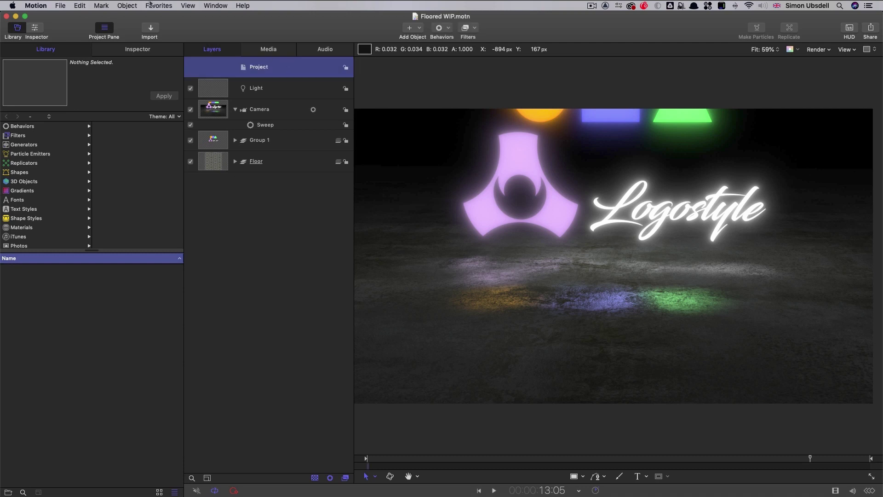
pyautogui.click(127, 5)
pyautogui.click(129, 17)
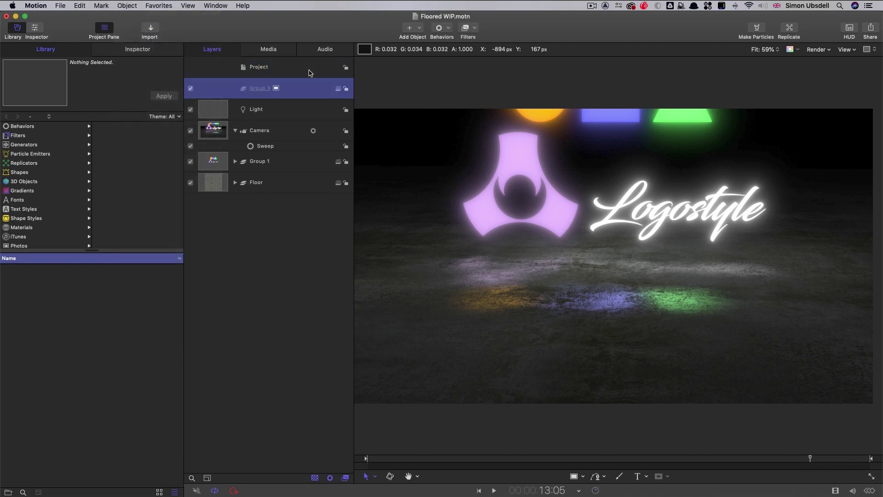
pyautogui.rightClick(303, 95)
pyautogui.click(331, 197)
pyautogui.press('super+shift+bracketleft')
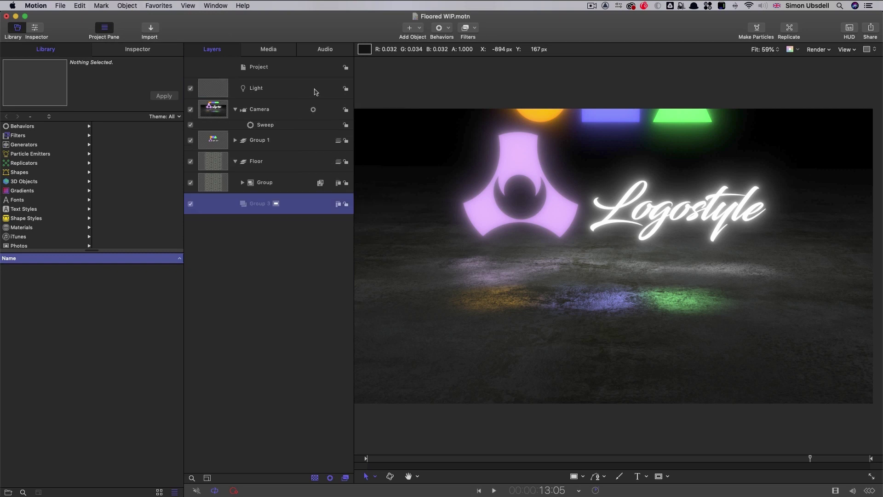
# Add a Color Solid generator to the new 2D group, make it black, and scrub back to 11:06 to check the background.
pyautogui.click(24, 145)
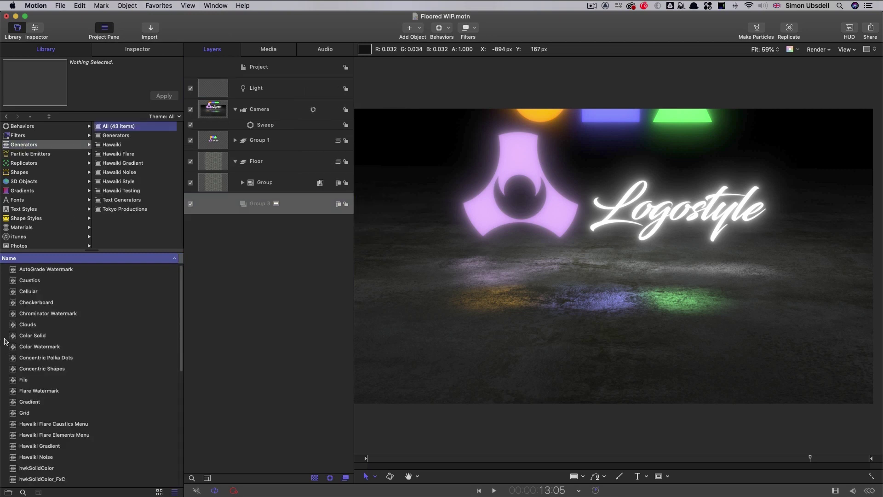
pyautogui.moveTo(14, 335); pyautogui.dragTo(305, 207)
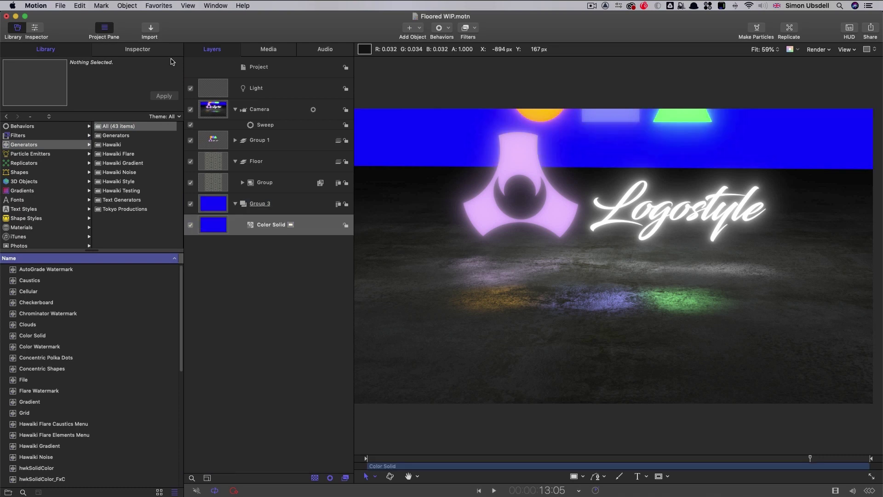
pyautogui.click(132, 49)
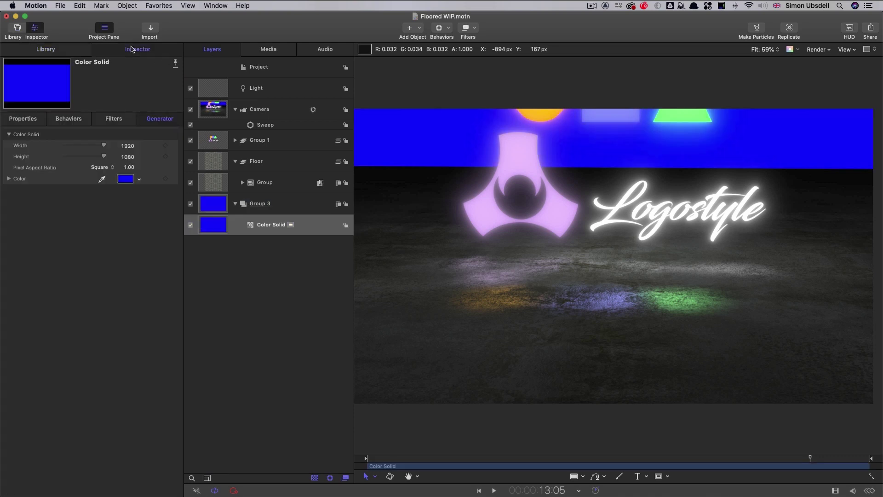
pyautogui.click(127, 179)
pyautogui.moveTo(171, 363); pyautogui.dragTo(69, 361)
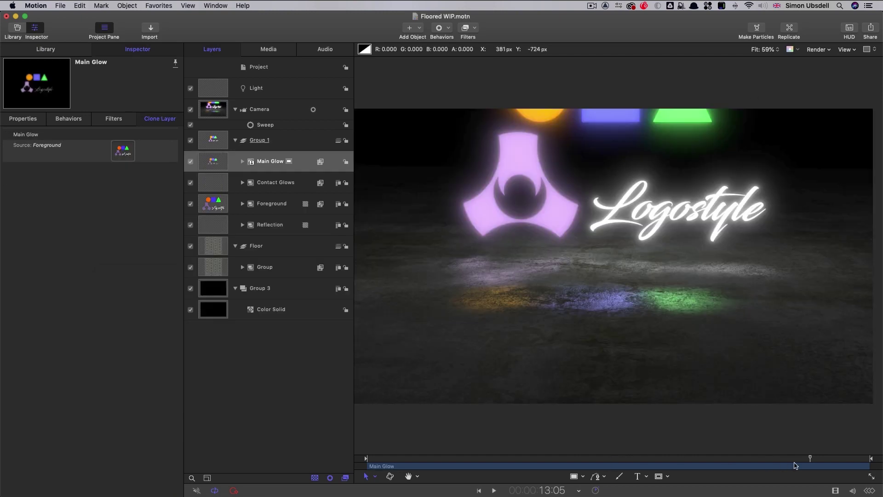
pyautogui.click(793, 458)
pyautogui.moveTo(793, 458); pyautogui.dragTo(743, 458)
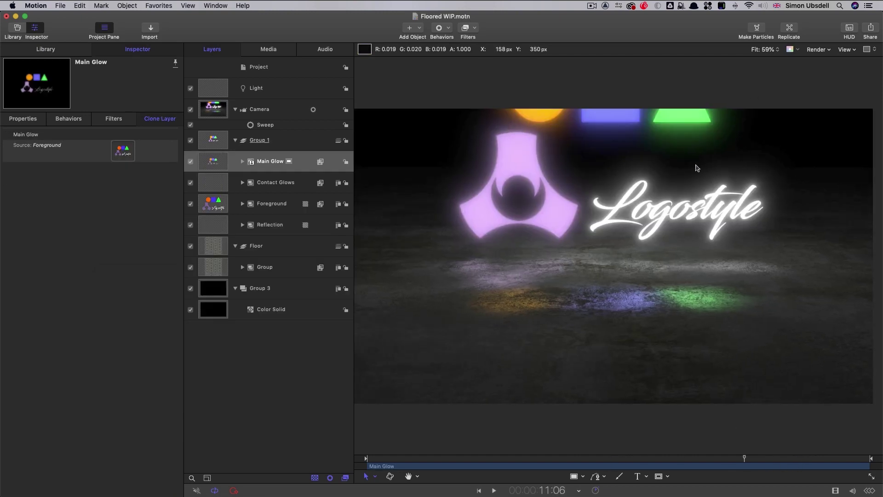